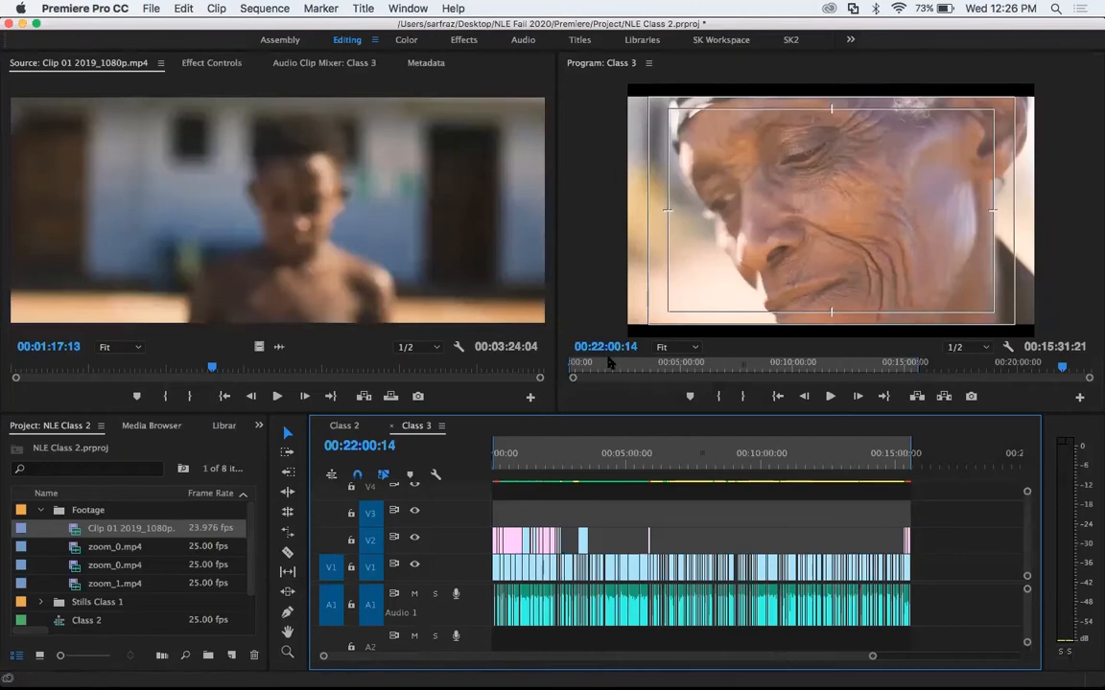
View the Source monitor and the Project panel at full-screen size in turn, restoring the layout after each.
click(467, 259)
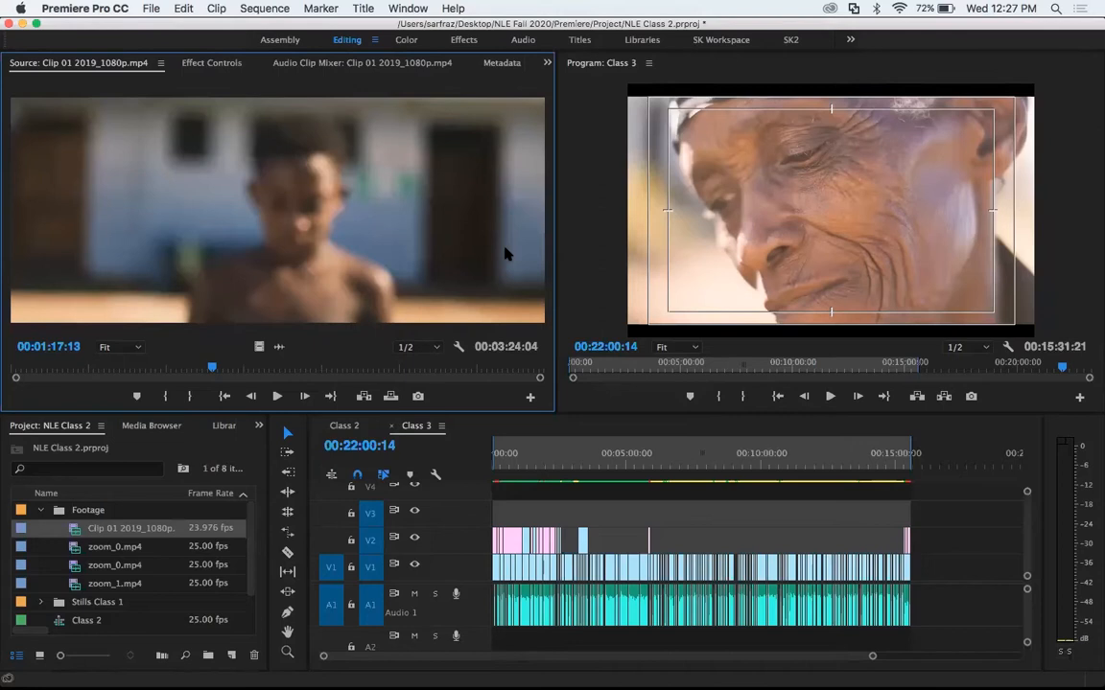
key(grave)
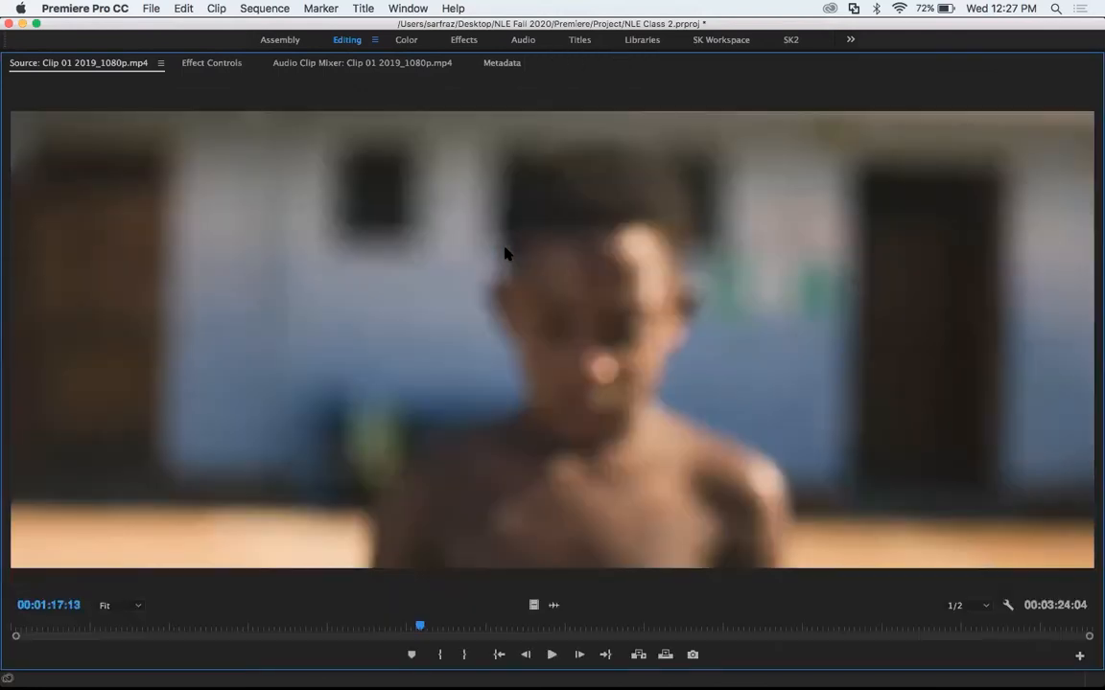
key(grave)
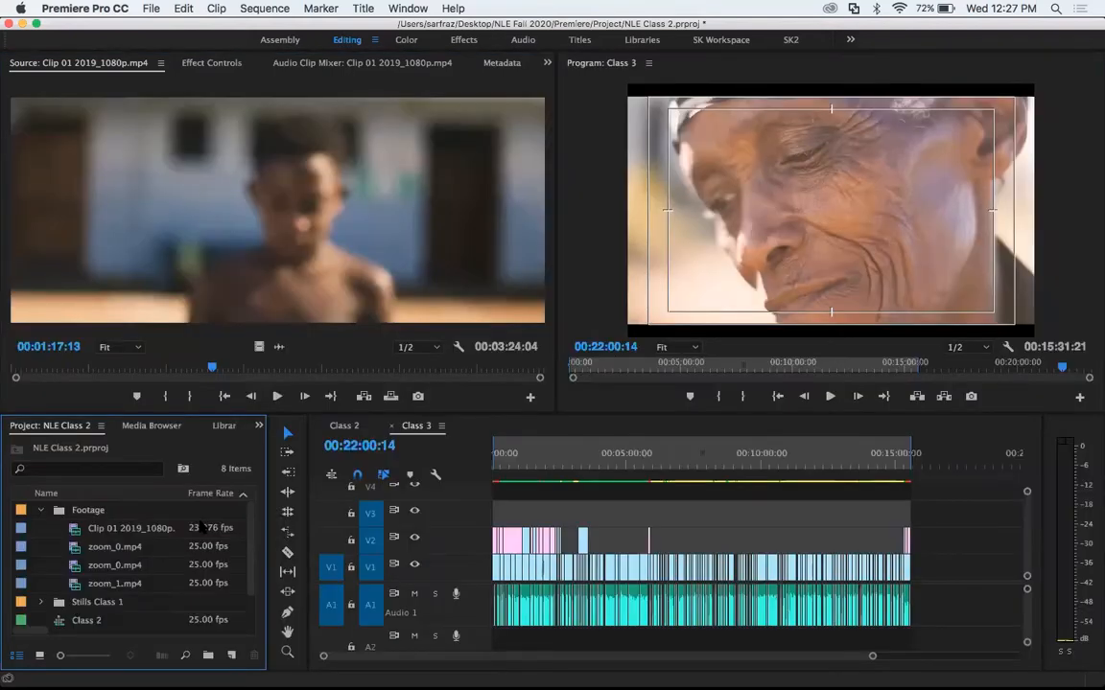
key(grave)
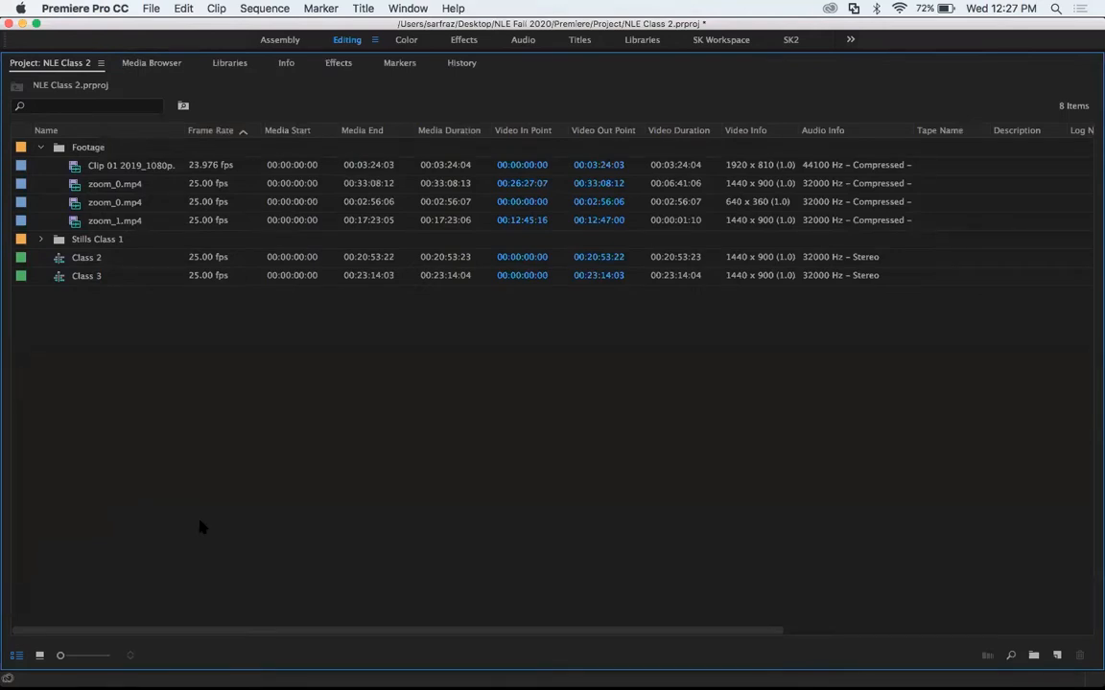
key(grave)
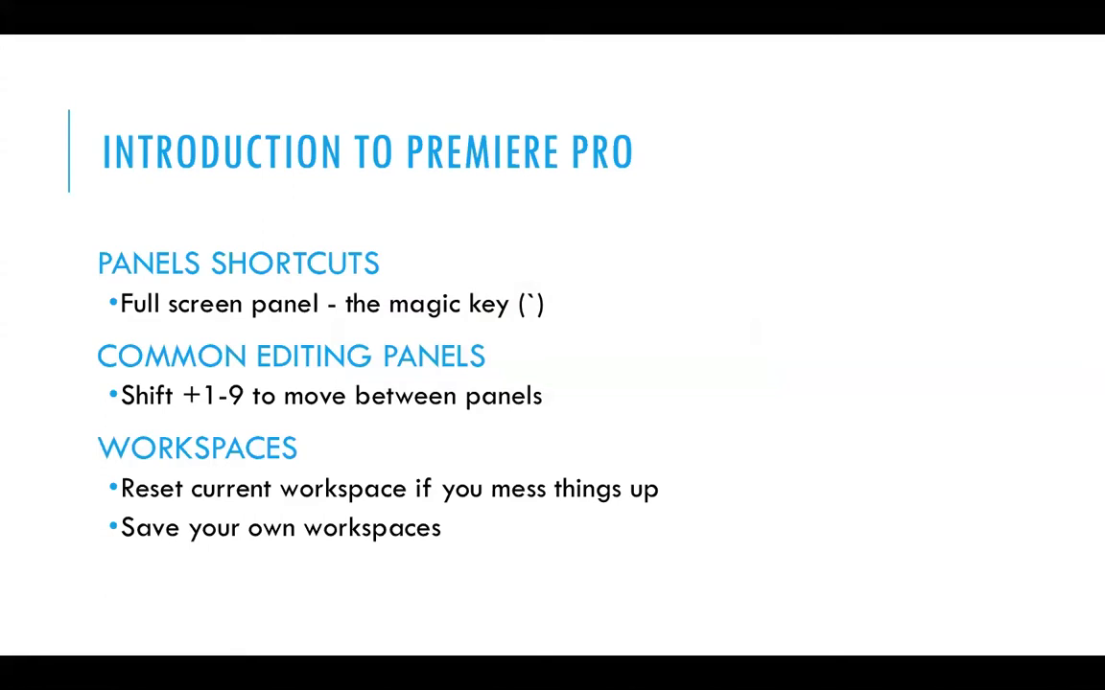
Switch to Premiere Pro and move the focus through the Source monitor, Timeline, Program monitor and Effects panel.
key(super+Tab)
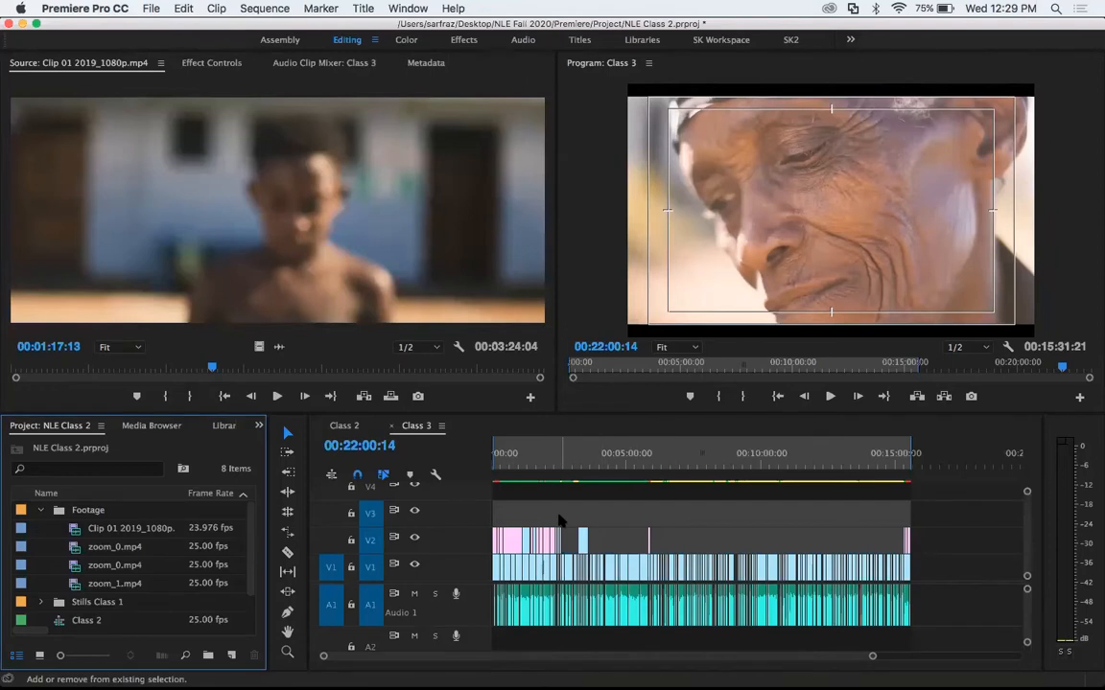
key(shift+2)
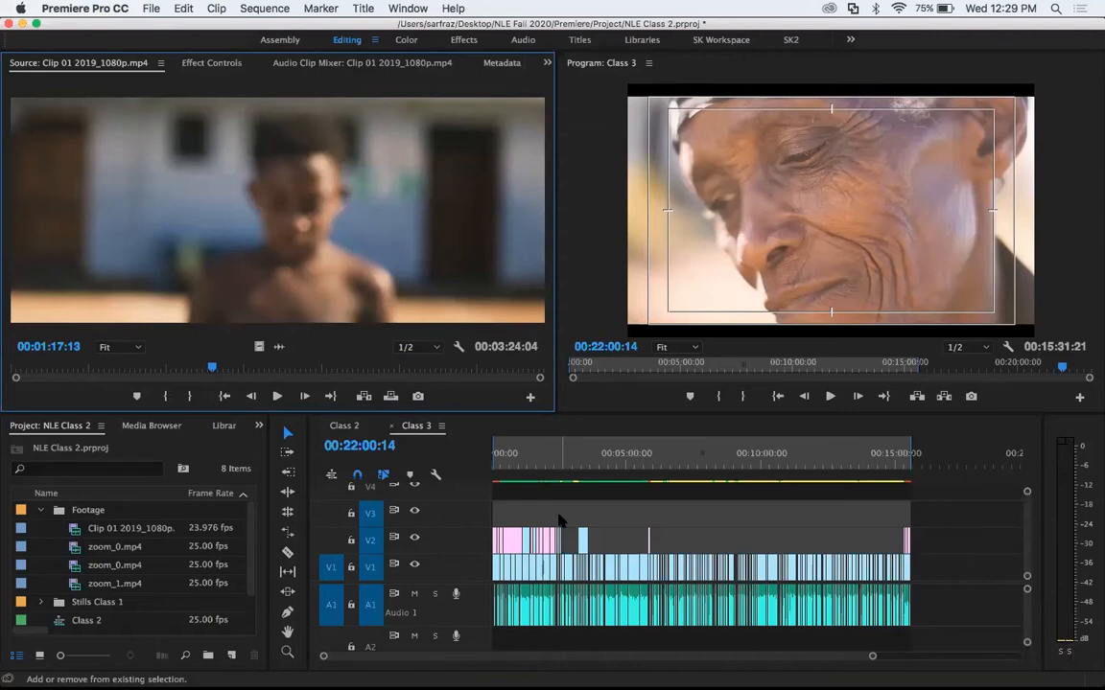
key(shift+3)
key(shift+4)
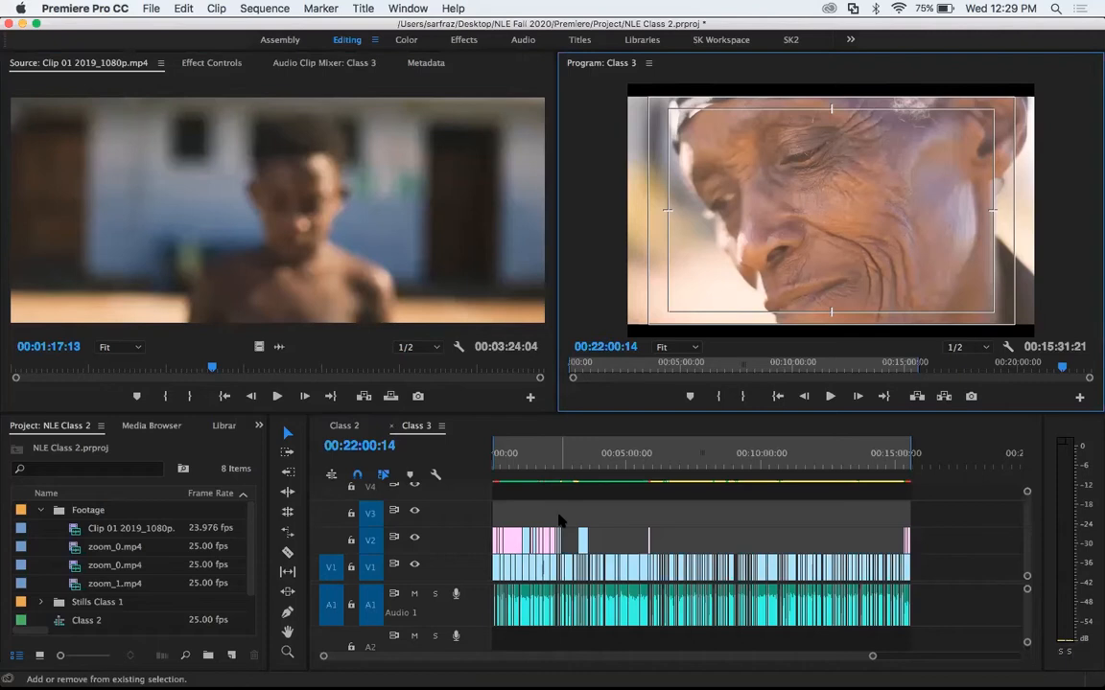
key(shift+7)
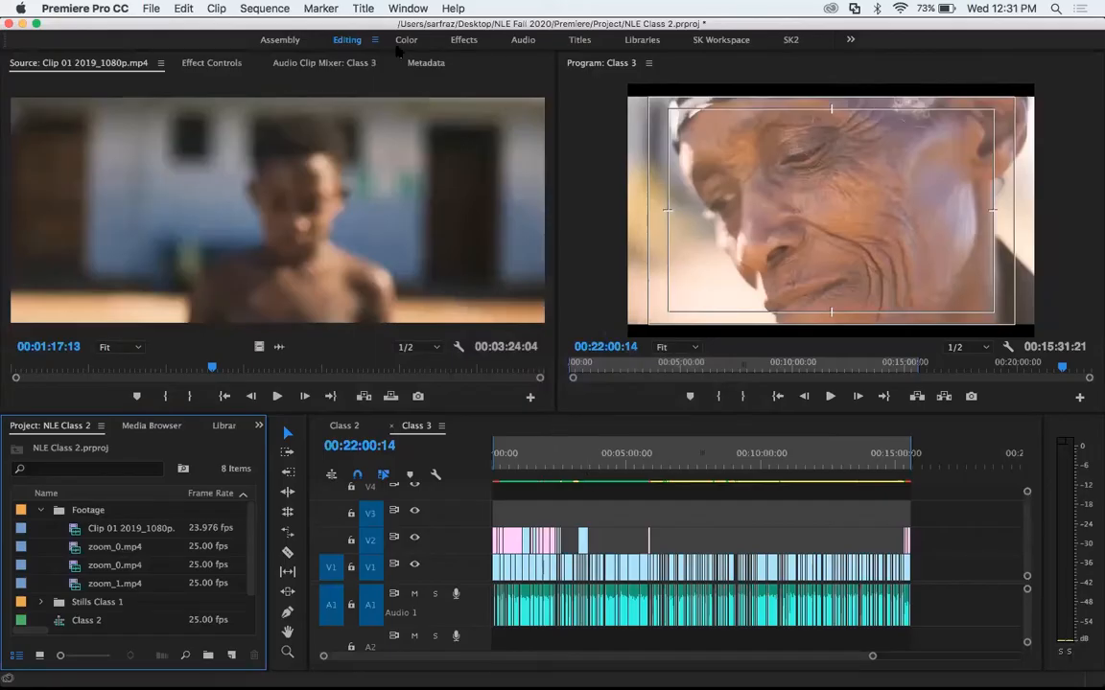
Reset the Editing workspace to its saved layout and move the Class 3 playhead back one frame.
click(402, 9)
mouse_move(411, 31)
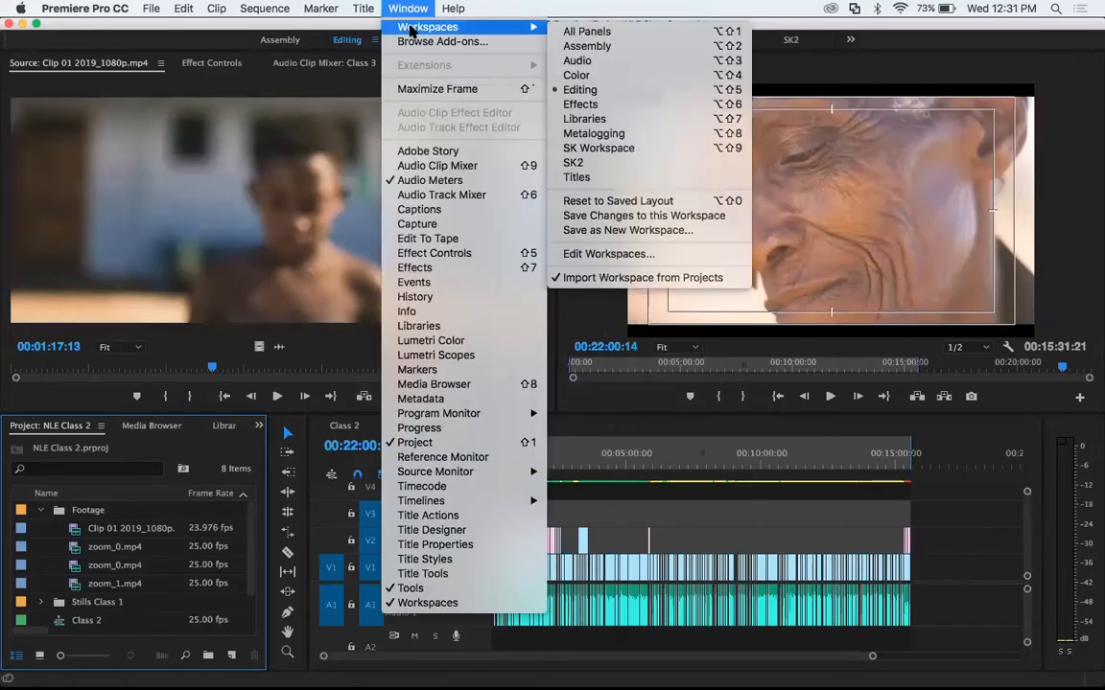
click(633, 203)
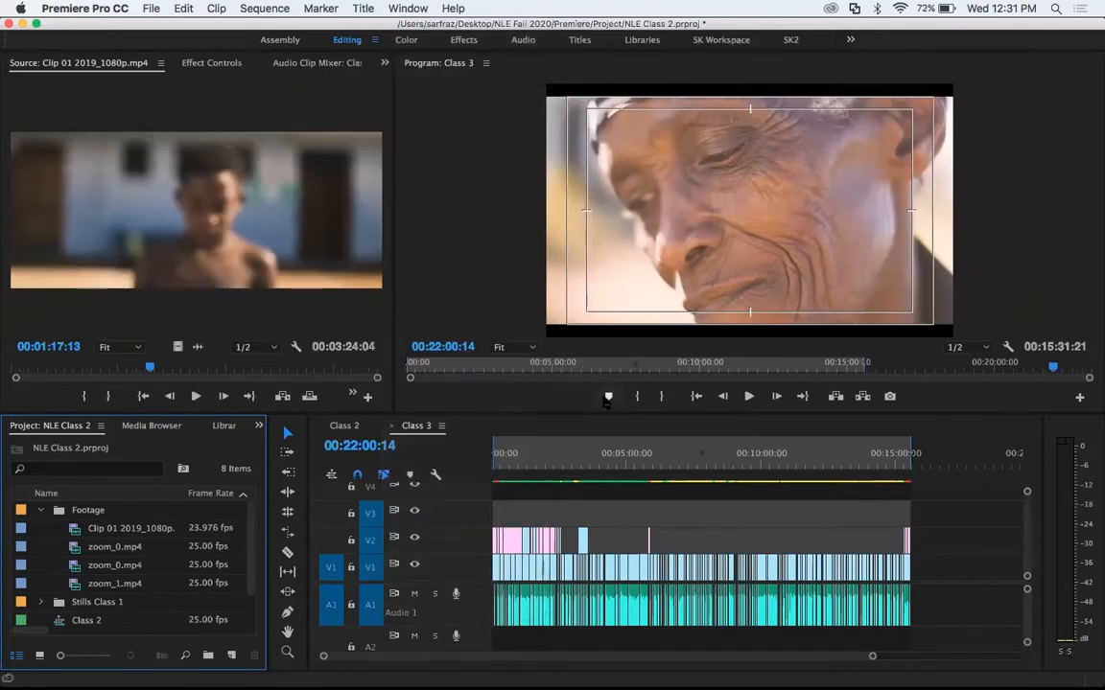
click(705, 263)
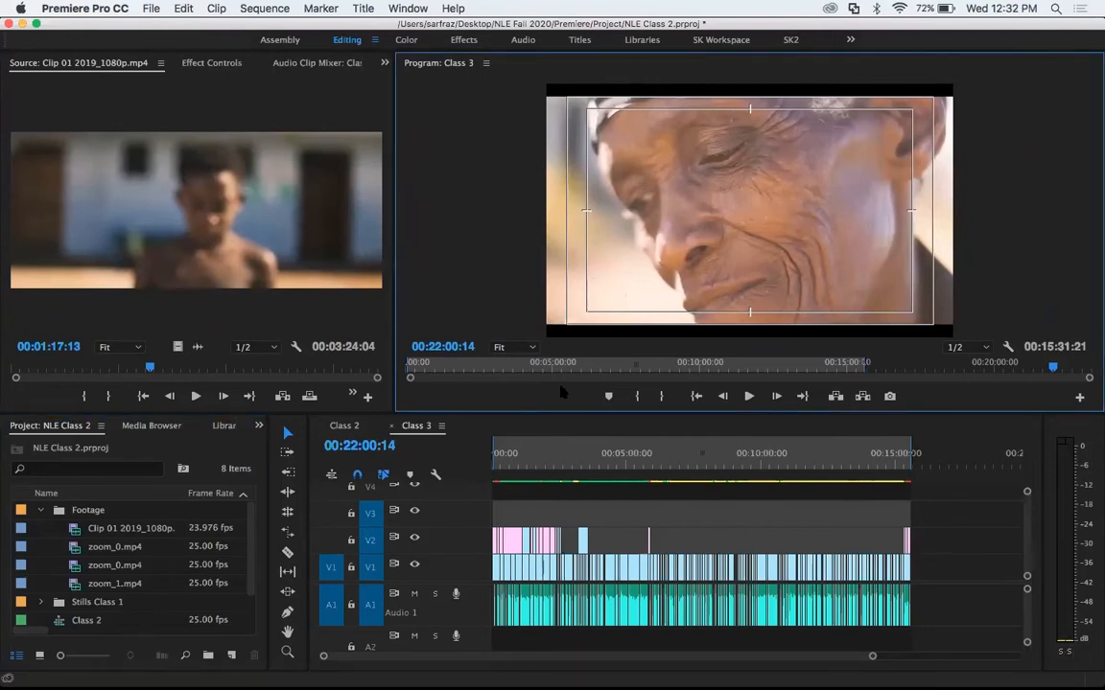
key(Left)
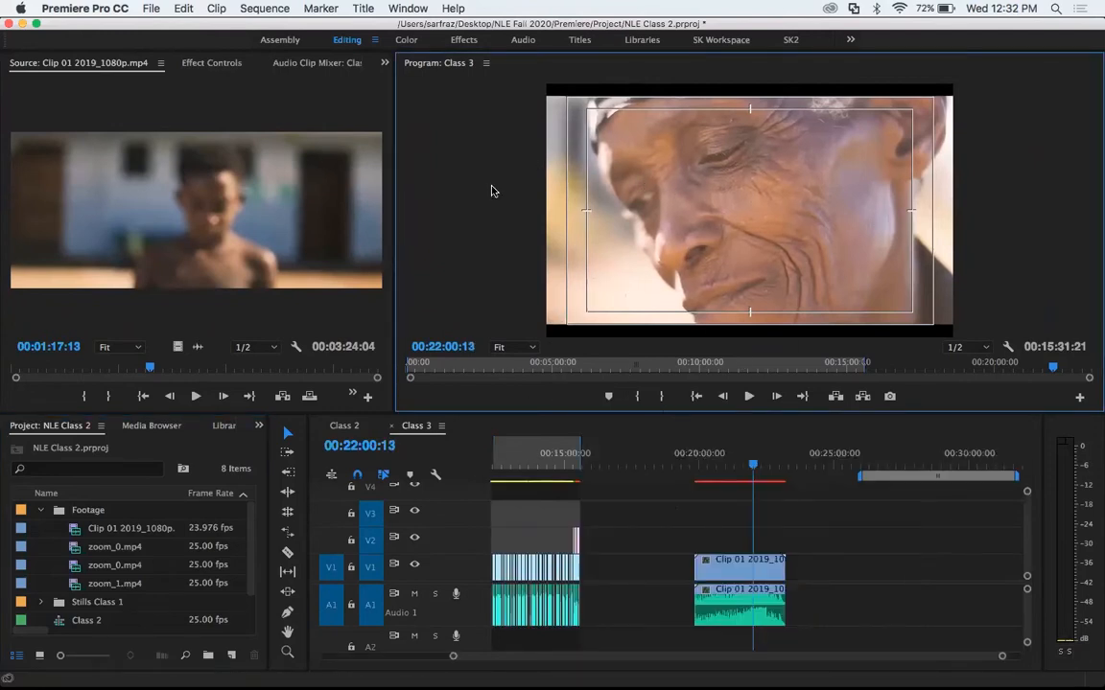
Save the current panel layout as a new workspace named SK3.
click(408, 7)
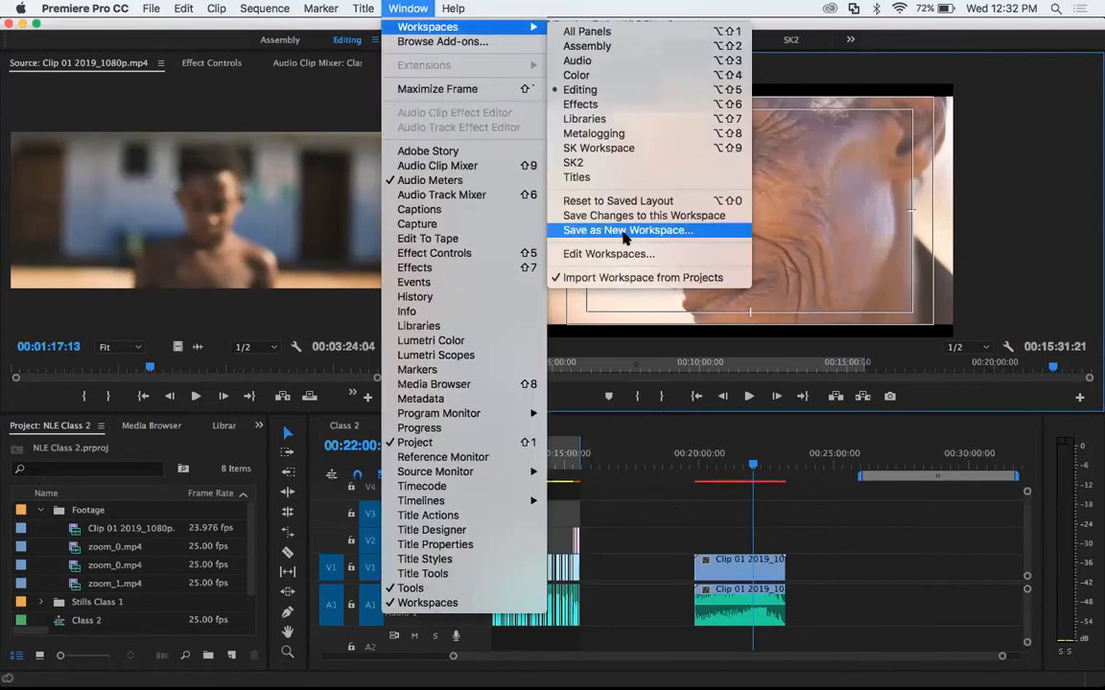
click(655, 236)
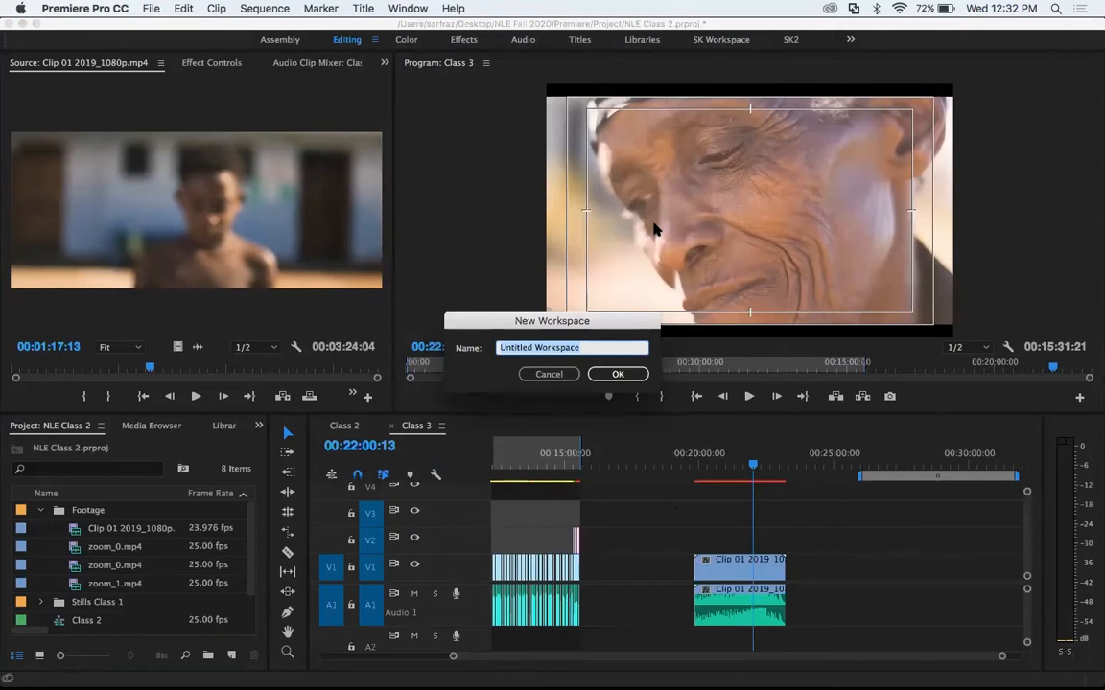
text(SK3)
key(Return)
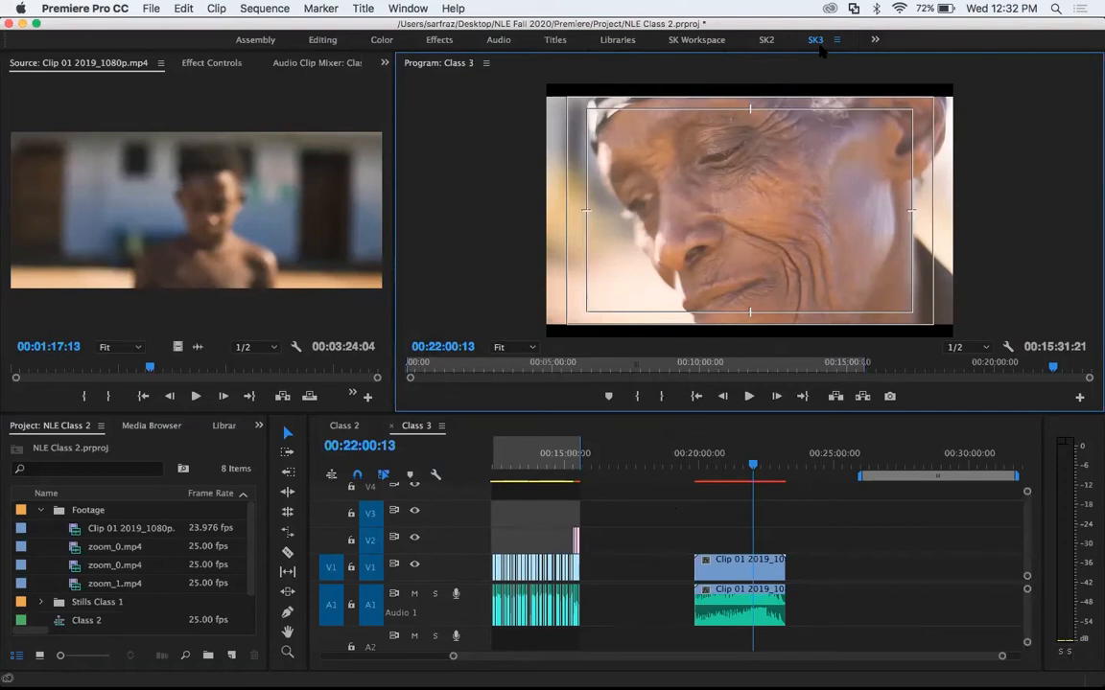
Enlarge the Source monitor by shifting the panel dividers, and reset the SK3 workspace to its saved layout.
drag(396, 287, 743, 303)
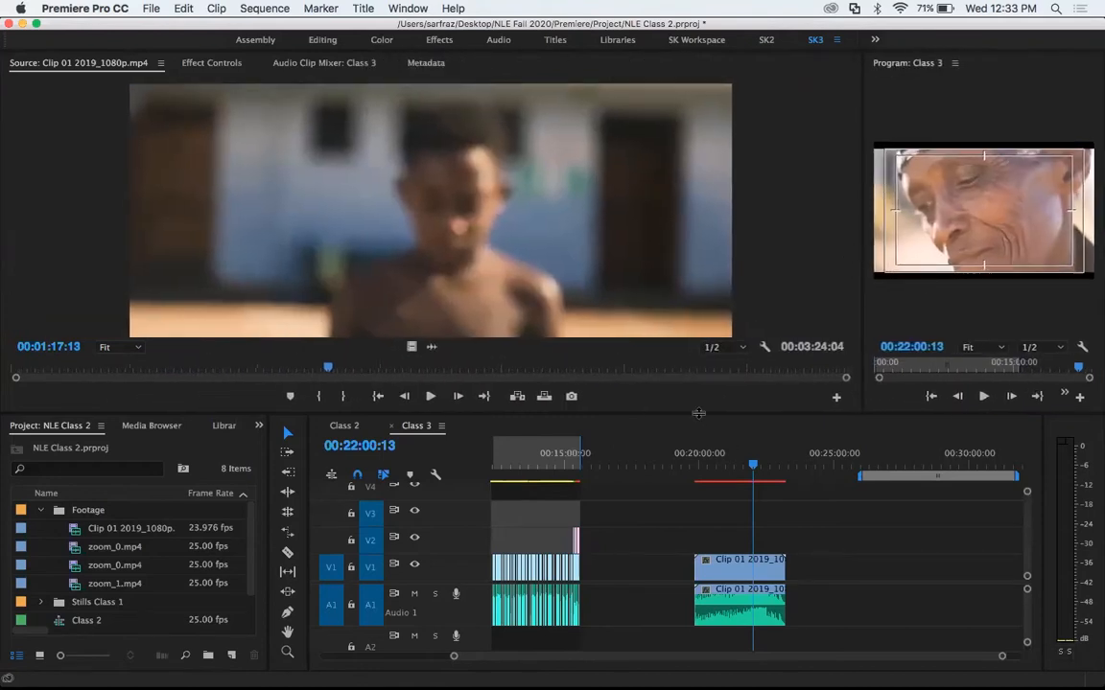
drag(614, 419, 767, 525)
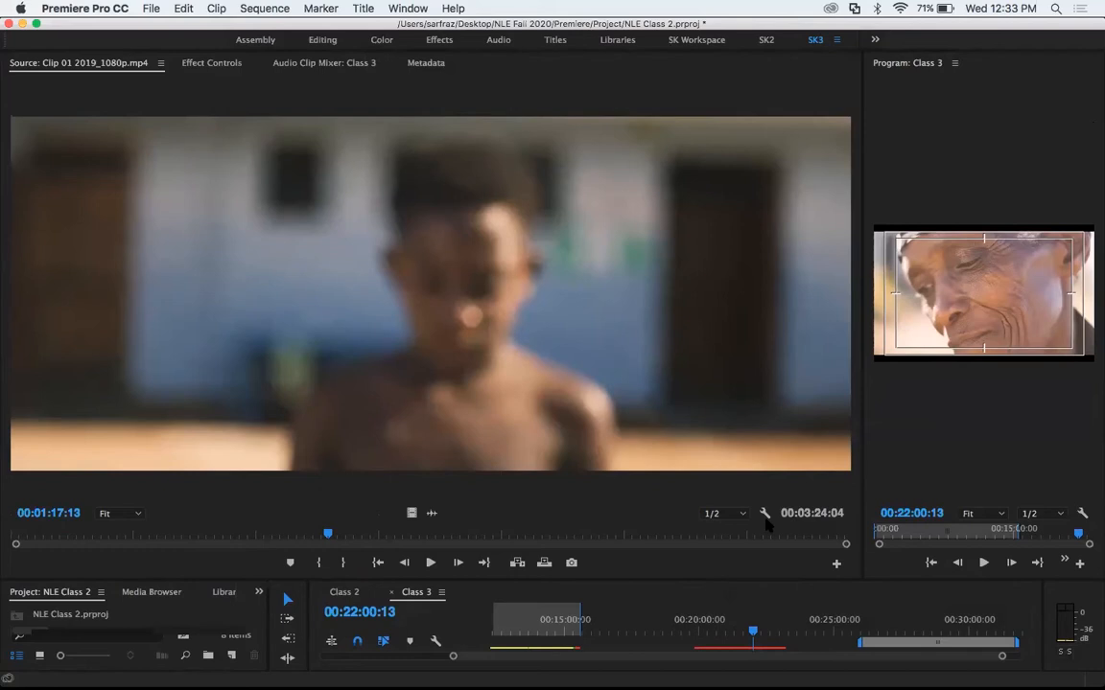
click(403, 8)
mouse_move(434, 26)
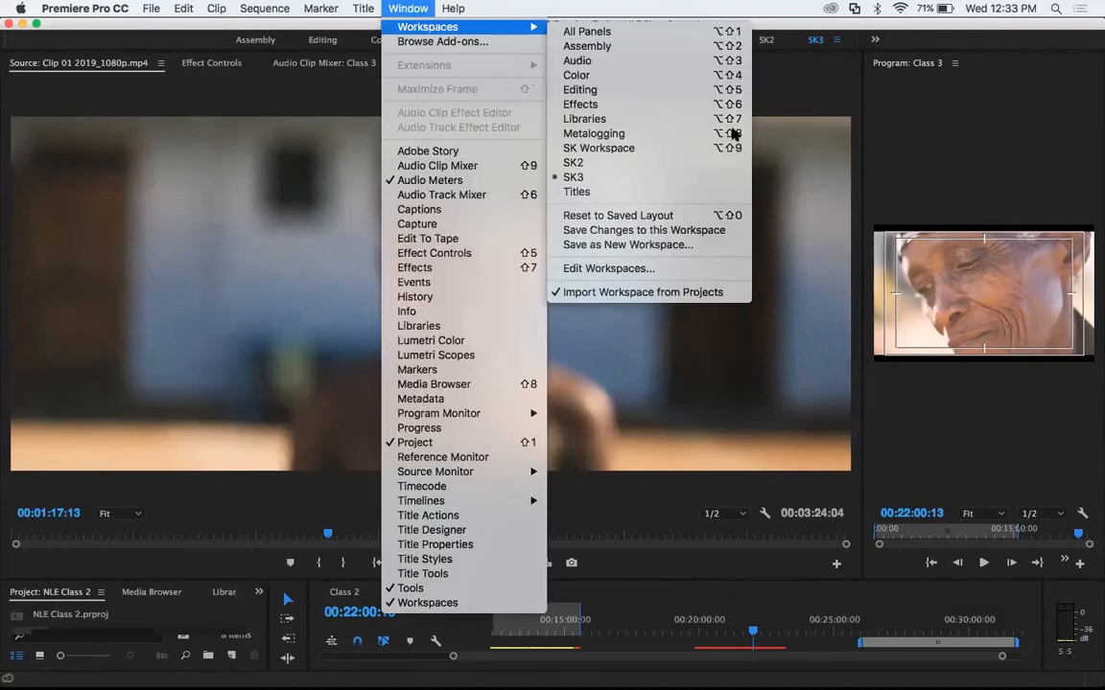
click(700, 217)
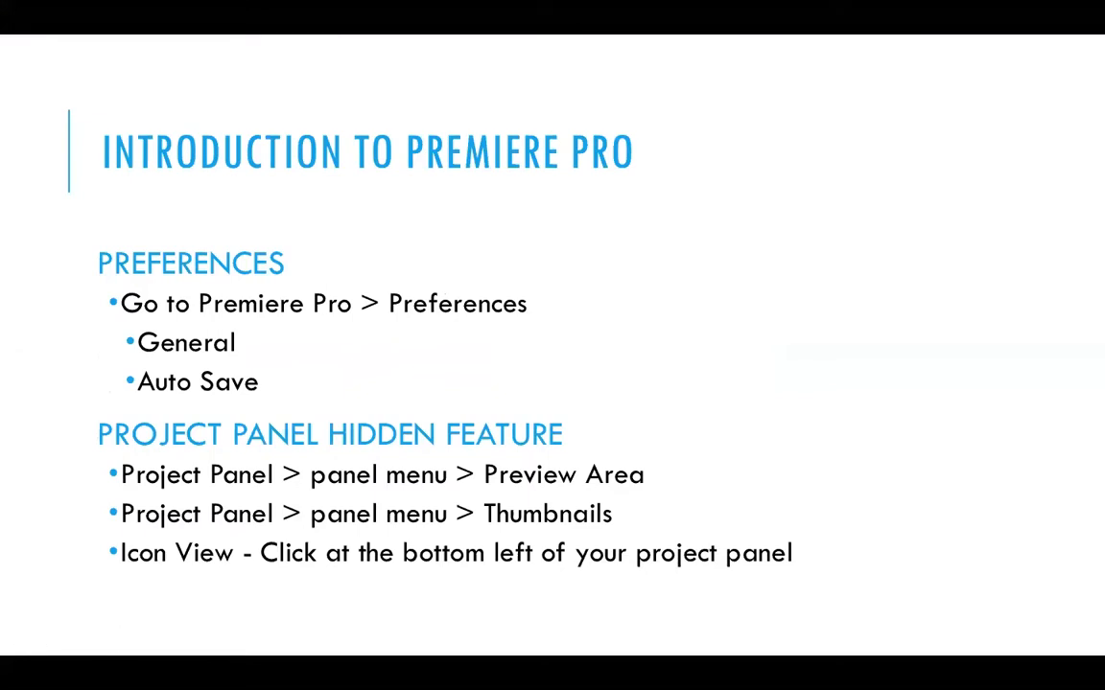
Switch to Premiere Pro and open its General preferences.
key(super+Tab)
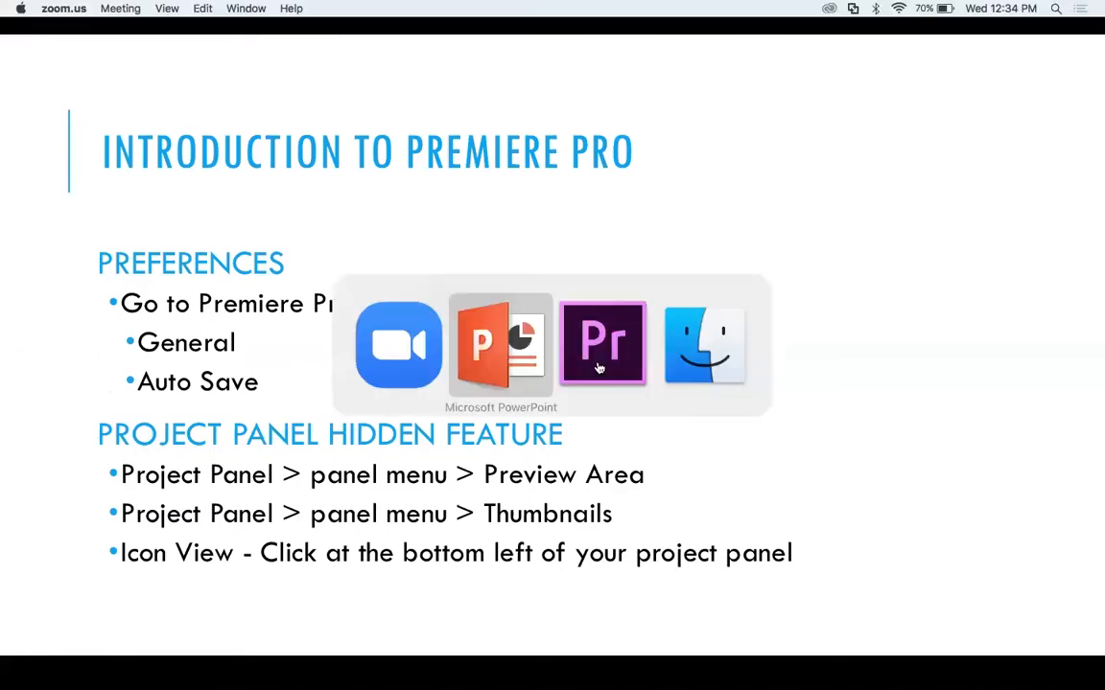
click(598, 368)
click(84, 7)
mouse_move(113, 50)
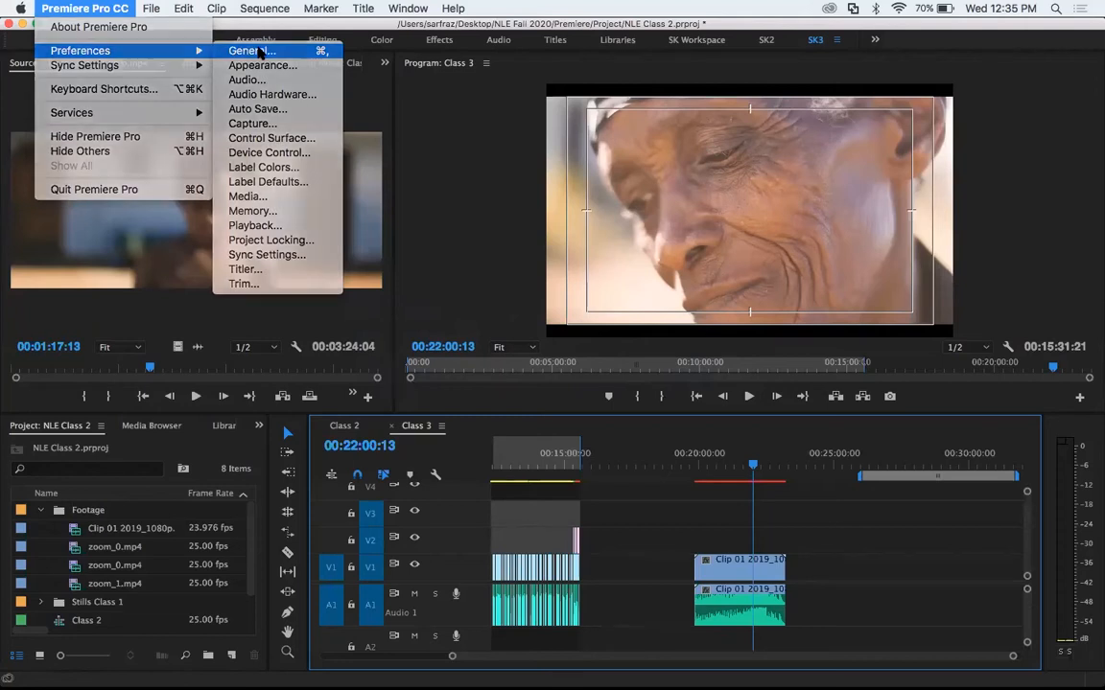
click(259, 51)
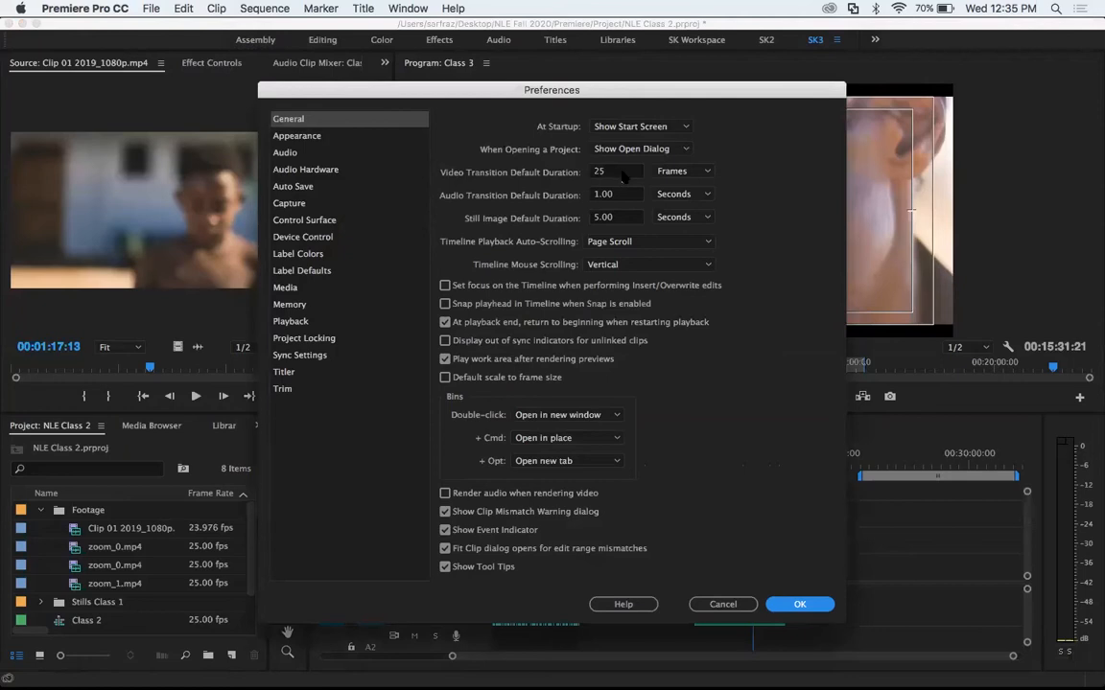
Switch the unit of the video transition default duration to seconds and back to frames.
click(620, 172)
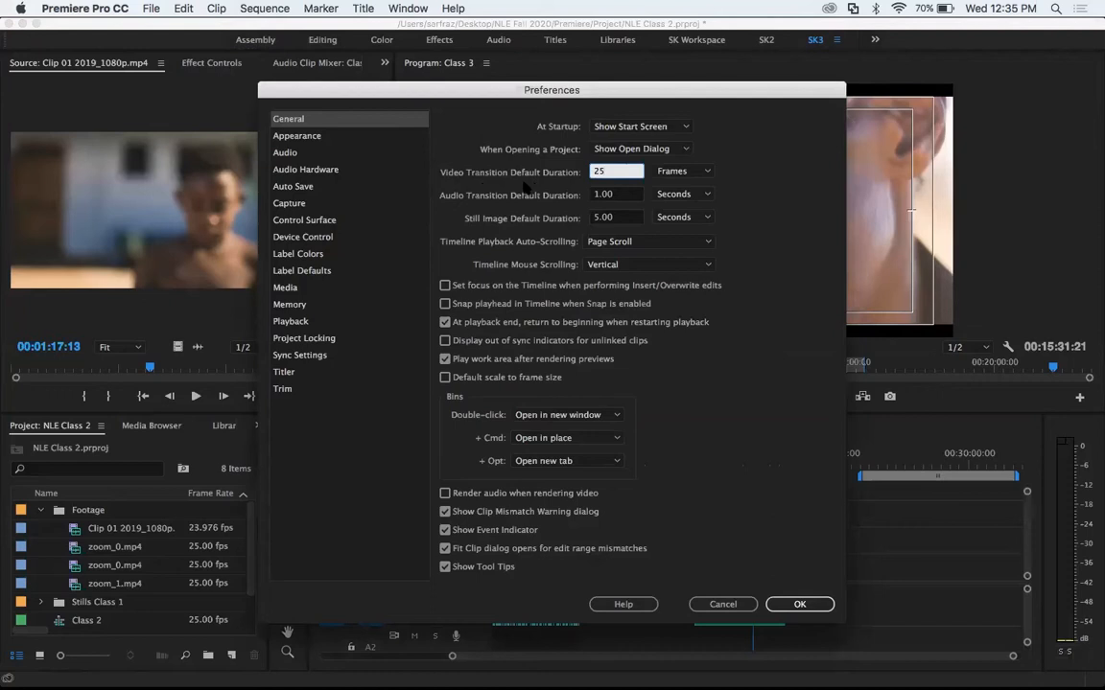
click(706, 171)
click(678, 196)
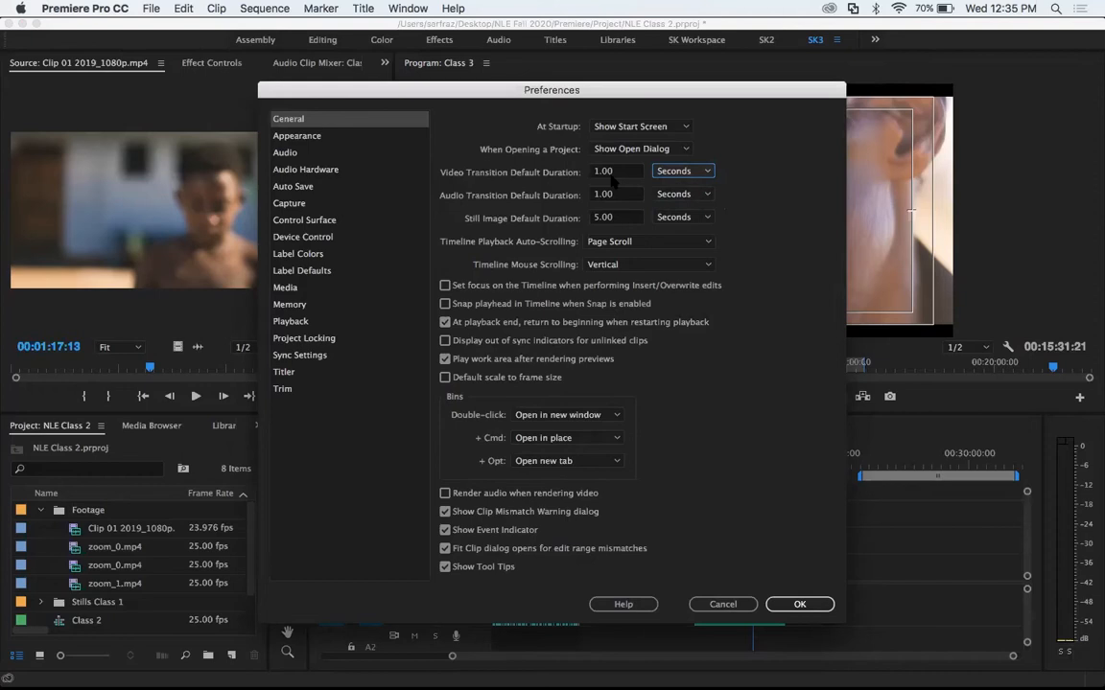
click(683, 172)
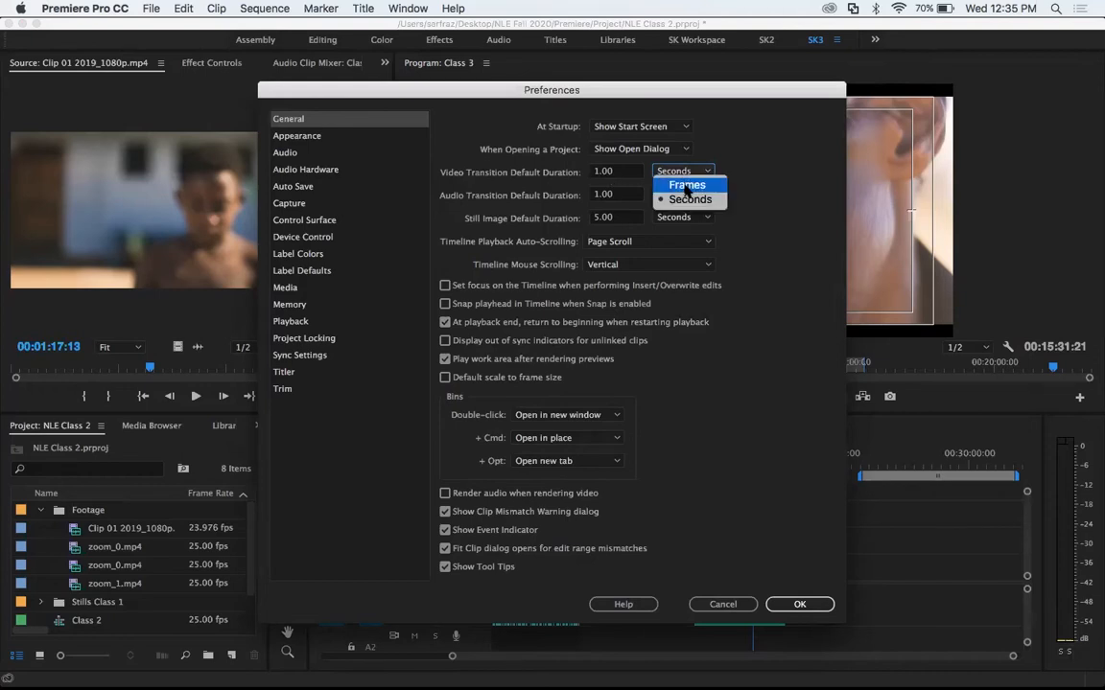
click(686, 193)
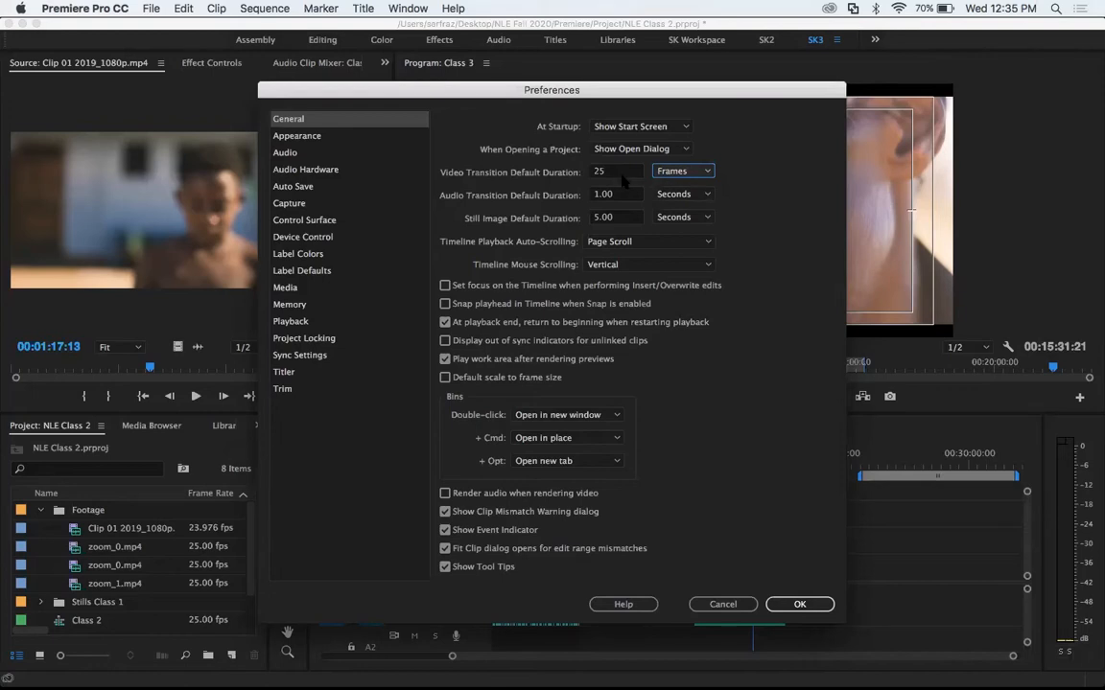
Set the video transition default duration to 15 frames and the still image default duration to 3 seconds.
drag(622, 174, 582, 174)
text(15)
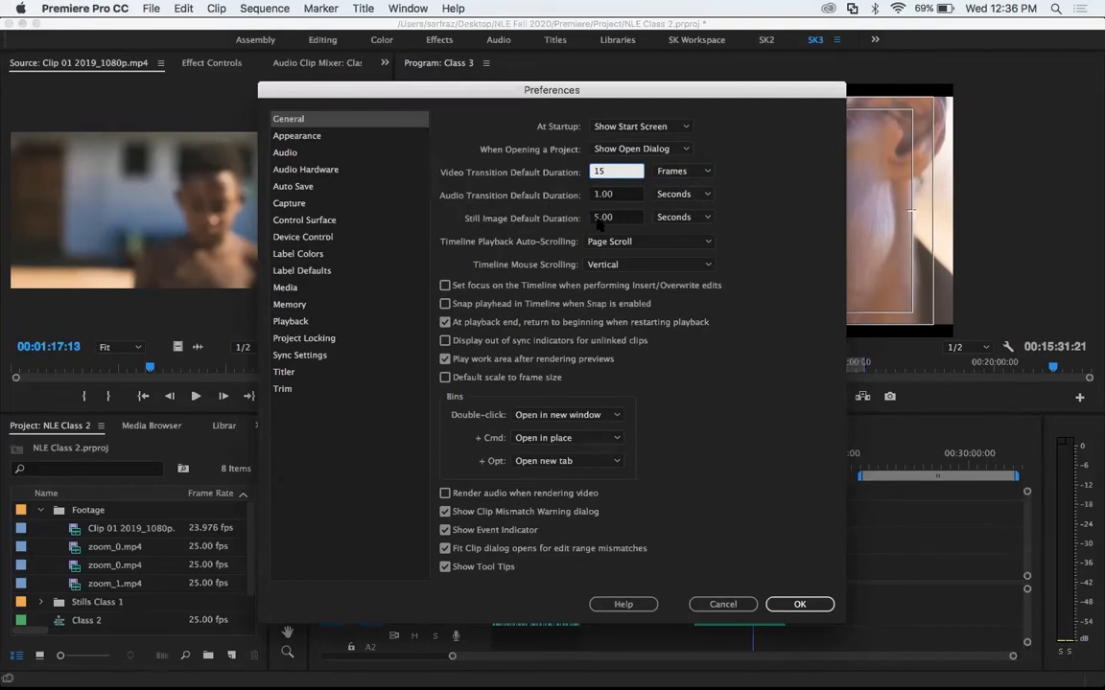
click(600, 220)
text(3)
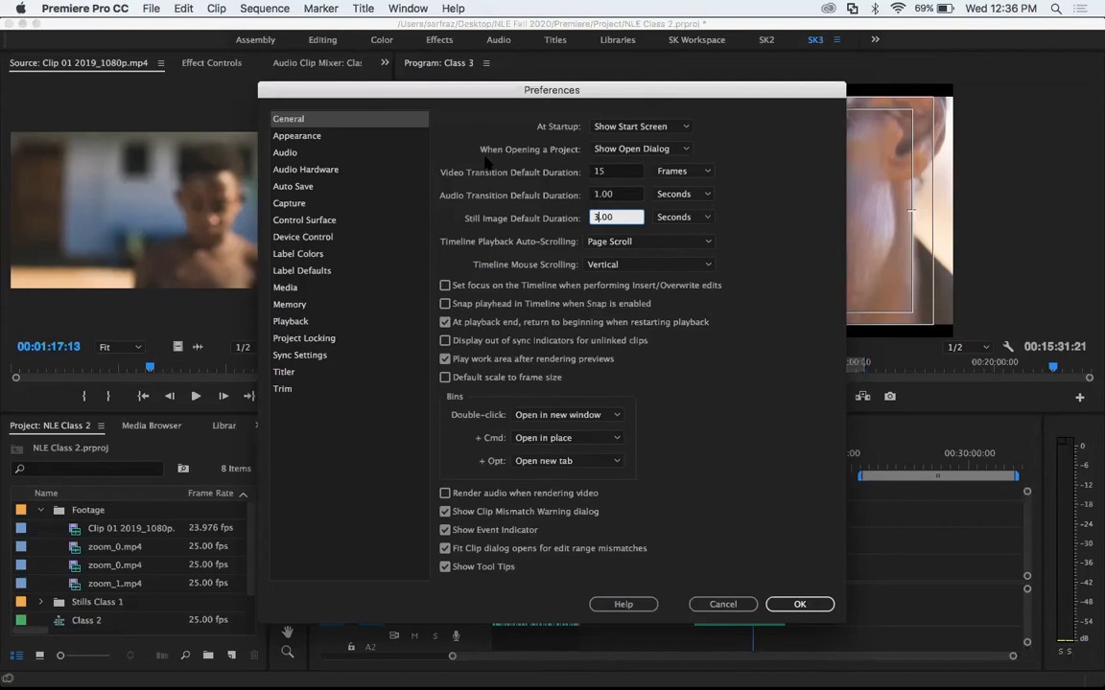
Configure Auto Save to save projects every 5 minutes with a maximum of 30 project versions.
click(314, 187)
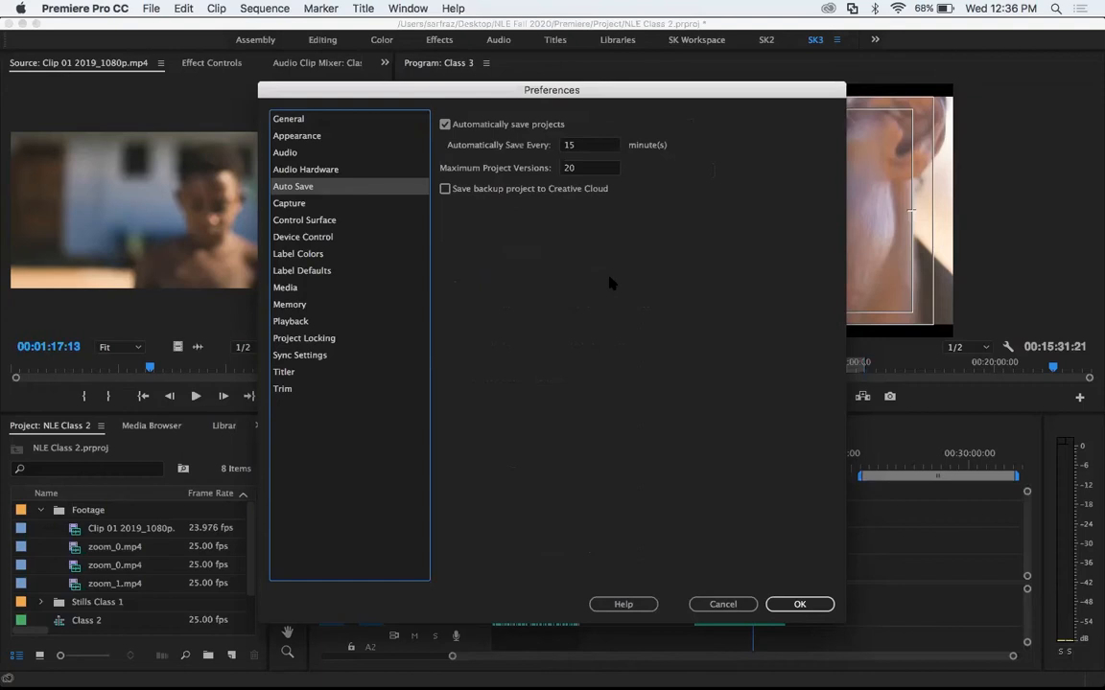
click(584, 146)
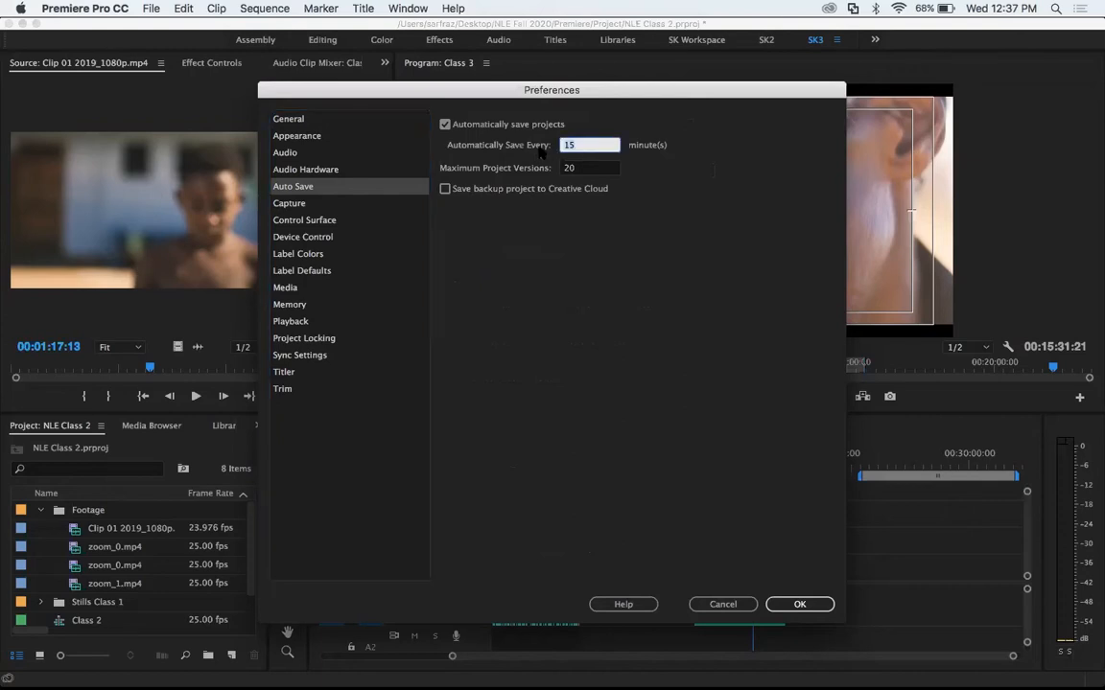
text(5)
click(590, 167)
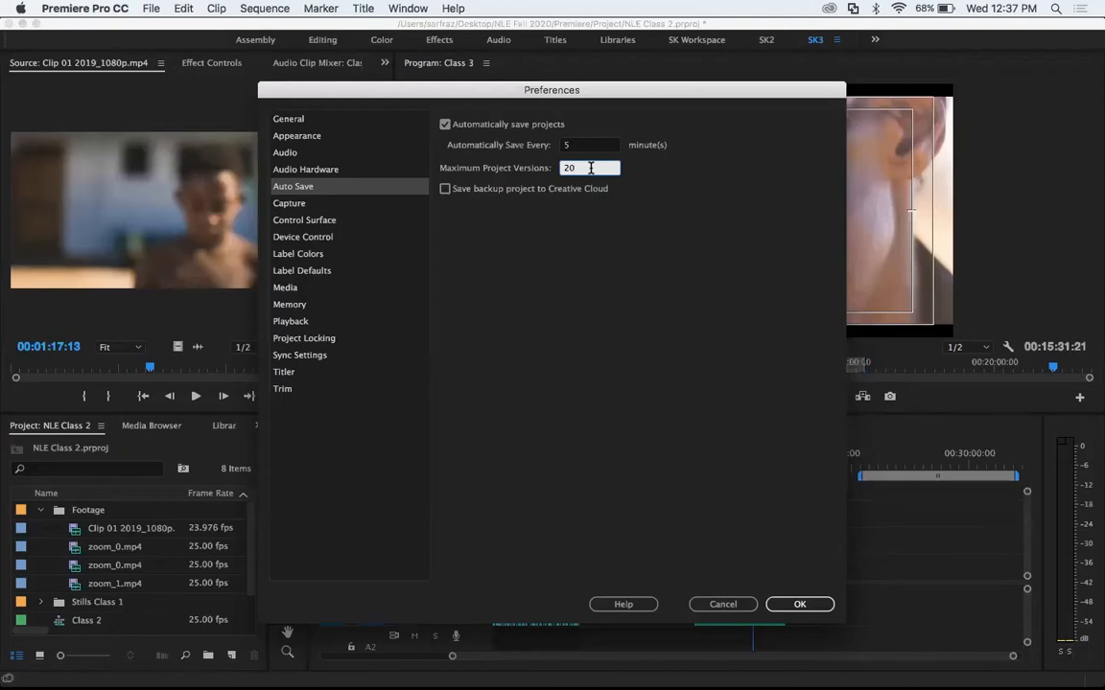
key(BackSpace)
key(BackSpace)
text(30)
Check which default output devices are available in the Audio Hardware preferences.
click(329, 169)
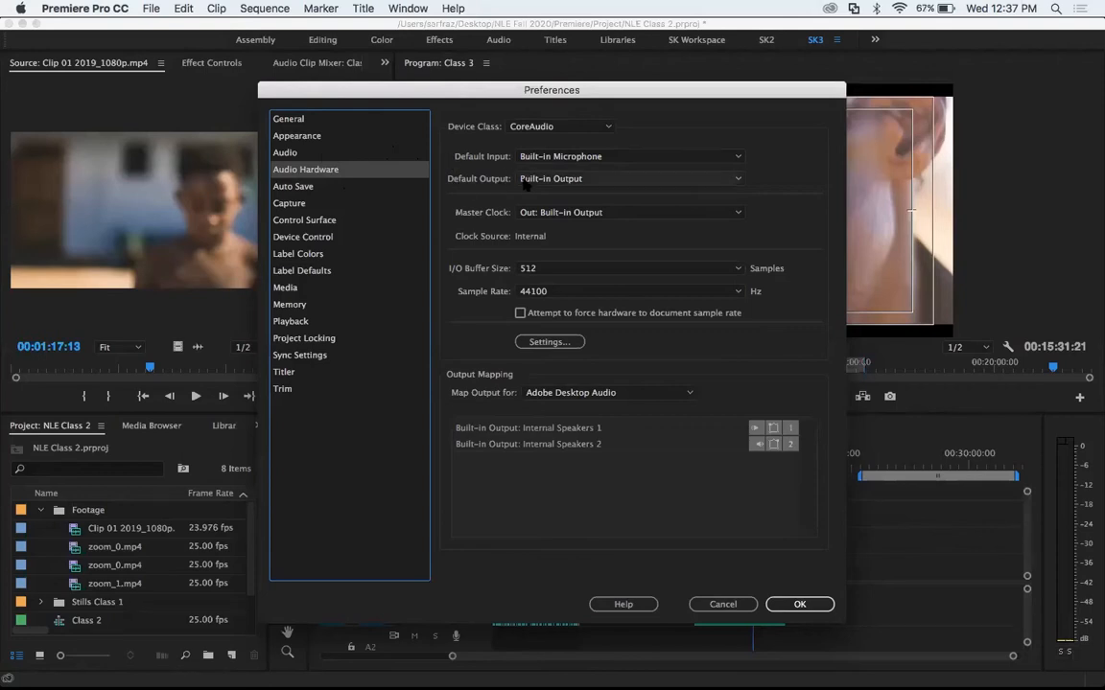
click(562, 182)
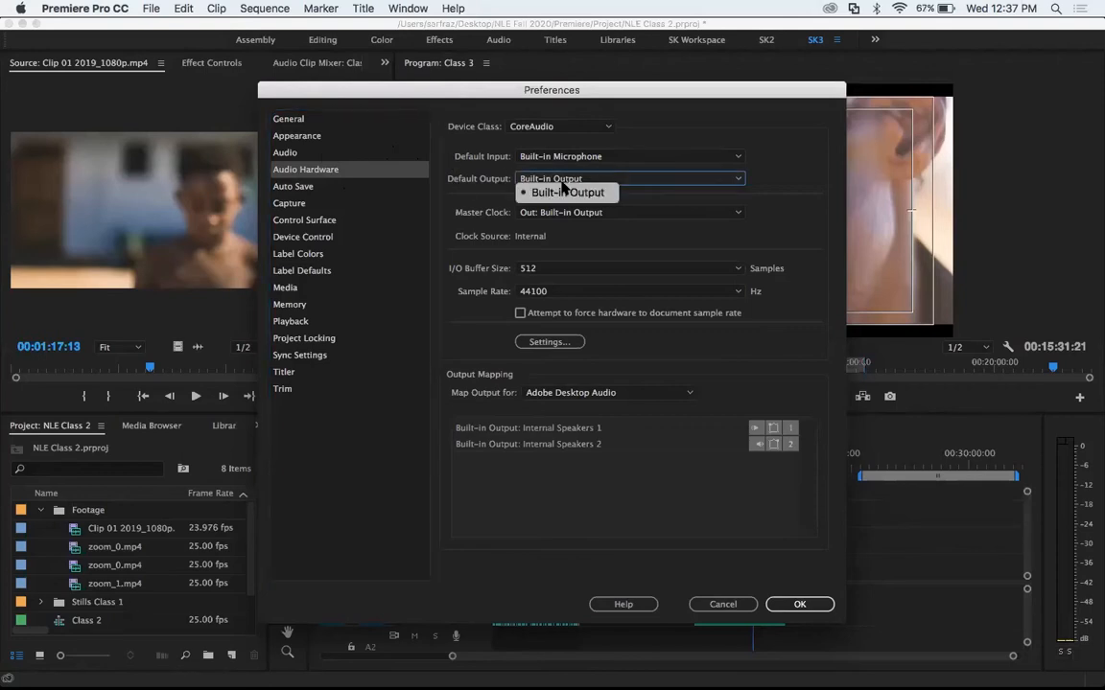
click(484, 161)
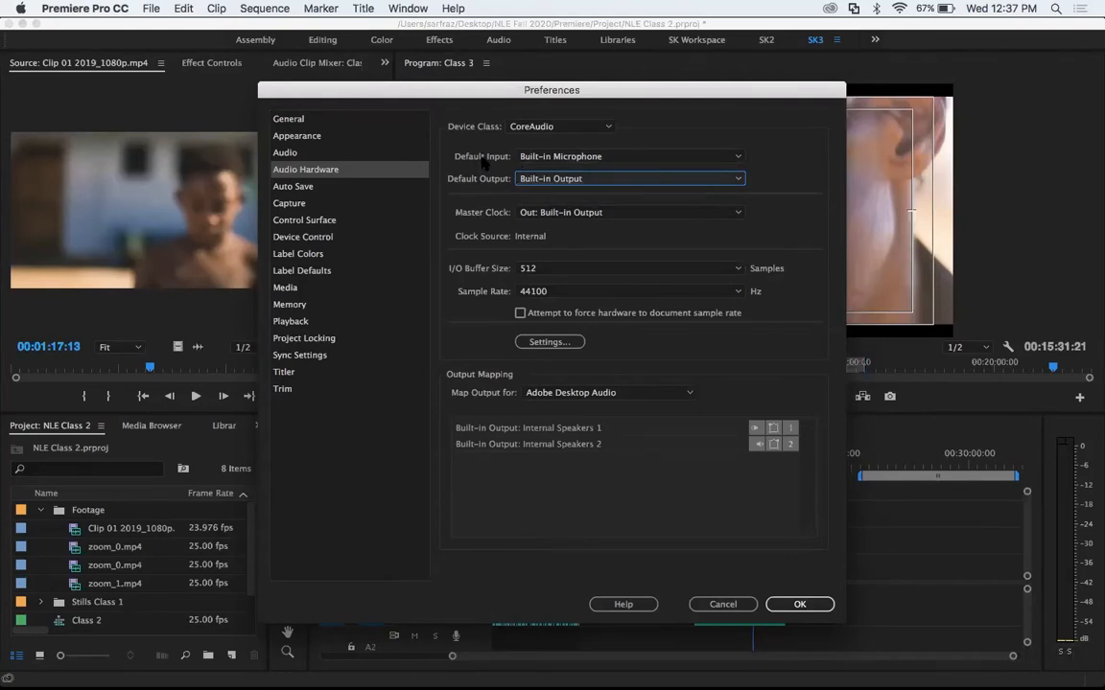
Check which default input devices are available in the Audio Hardware preferences and close the preferences.
click(575, 160)
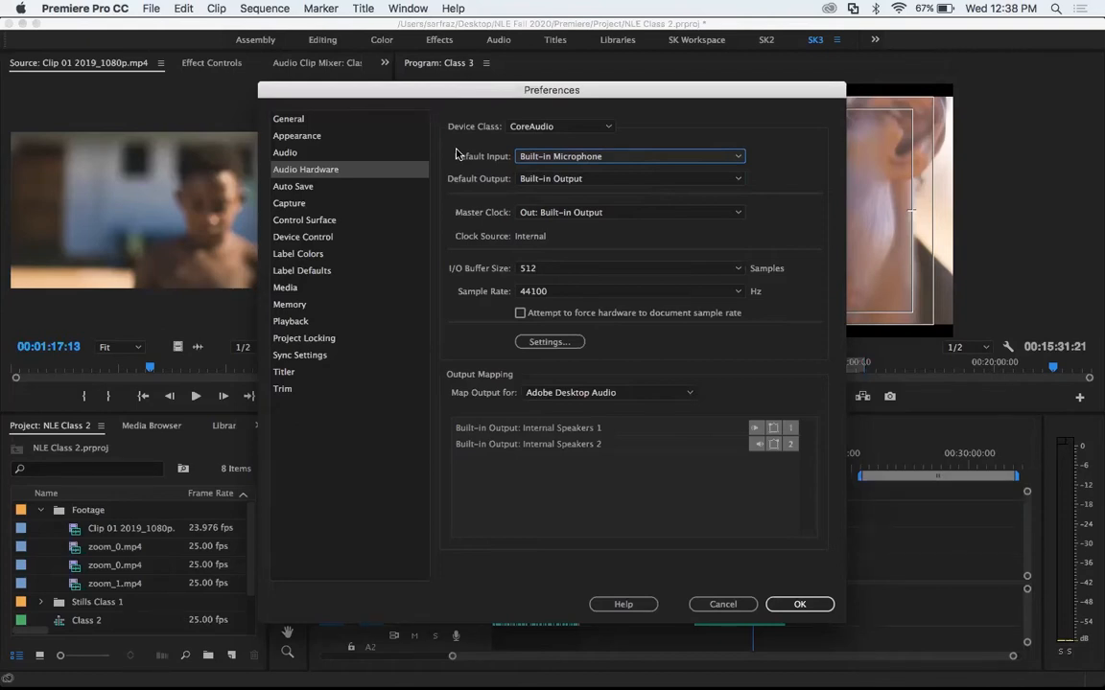
click(456, 151)
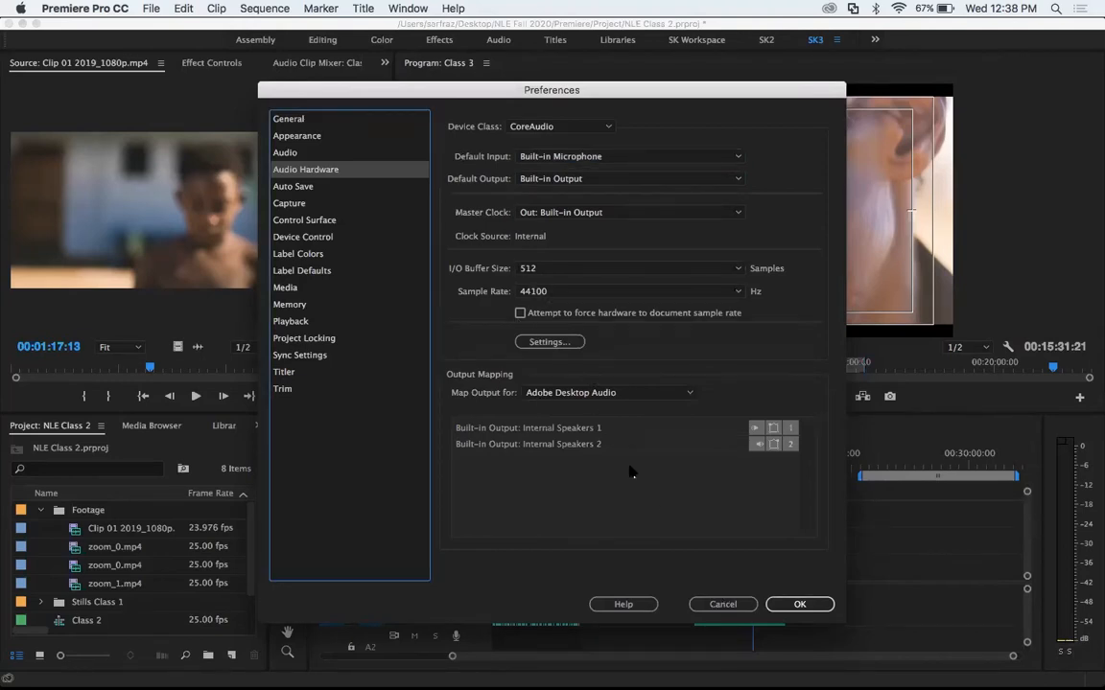
key(Escape)
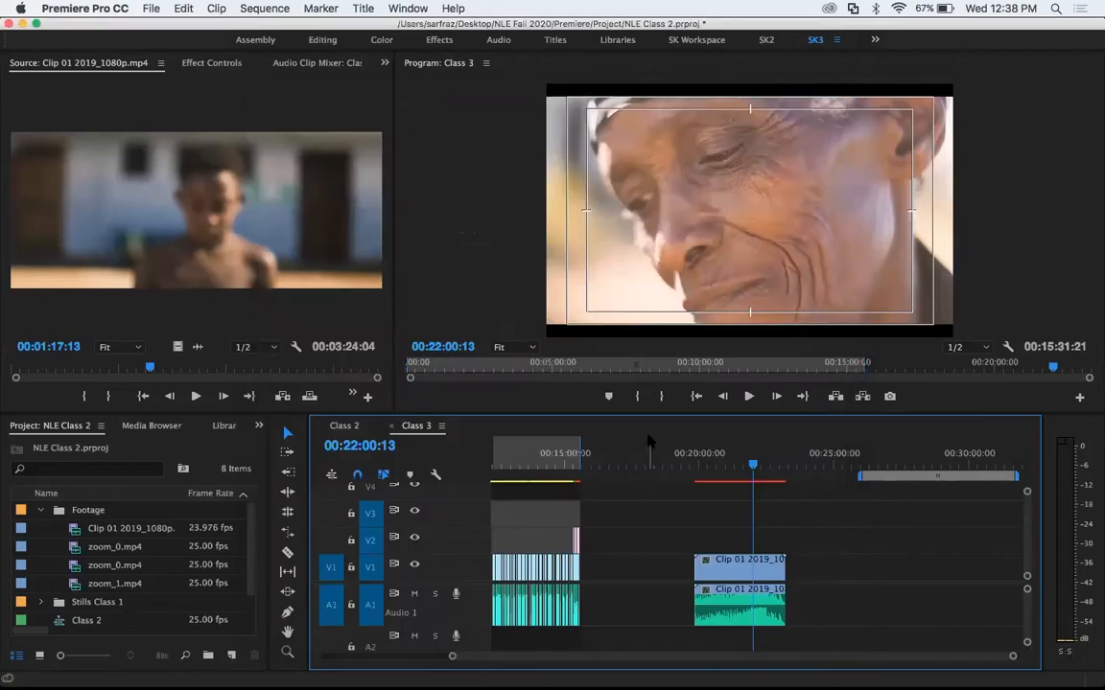
Review the presentation slide on preferences and hidden Project panel features, and return to Premiere Pro.
key(super+Tab)
key(super+Tab)
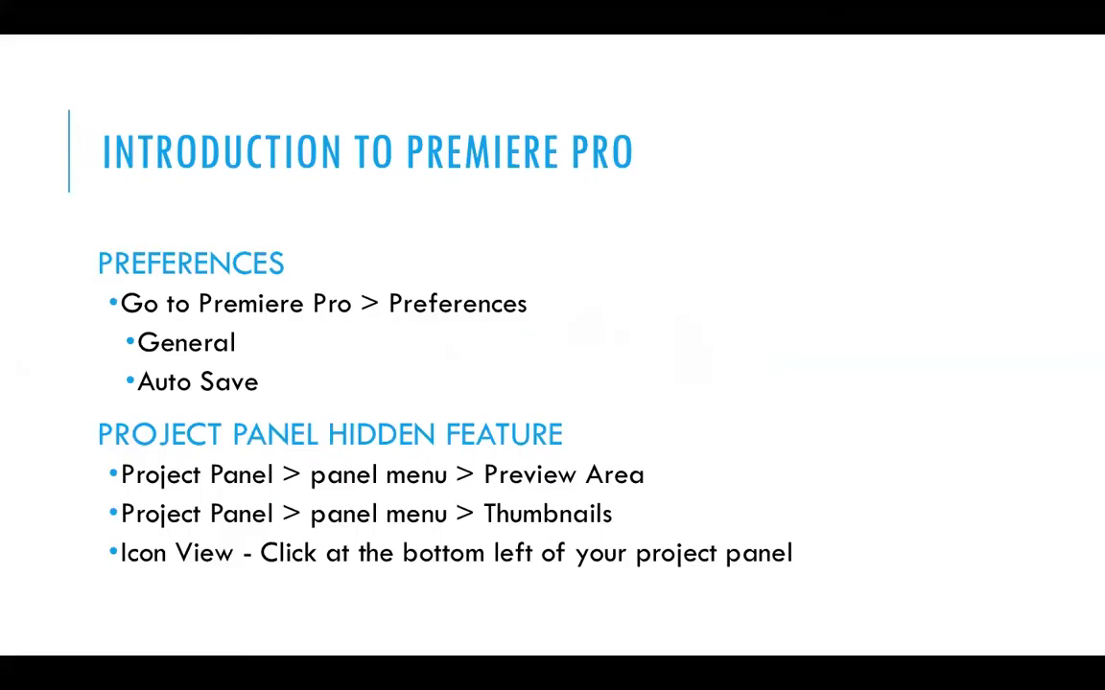
key(super+Tab)
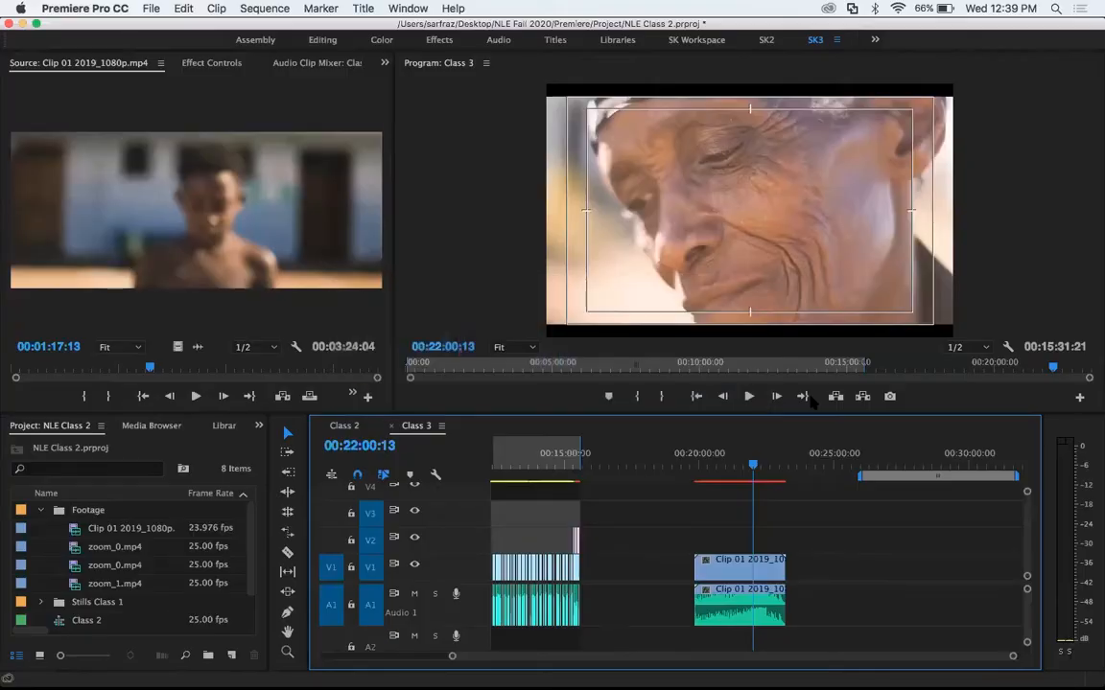
Maximize the Project panel so it fills the whole workspace.
key(shift+1)
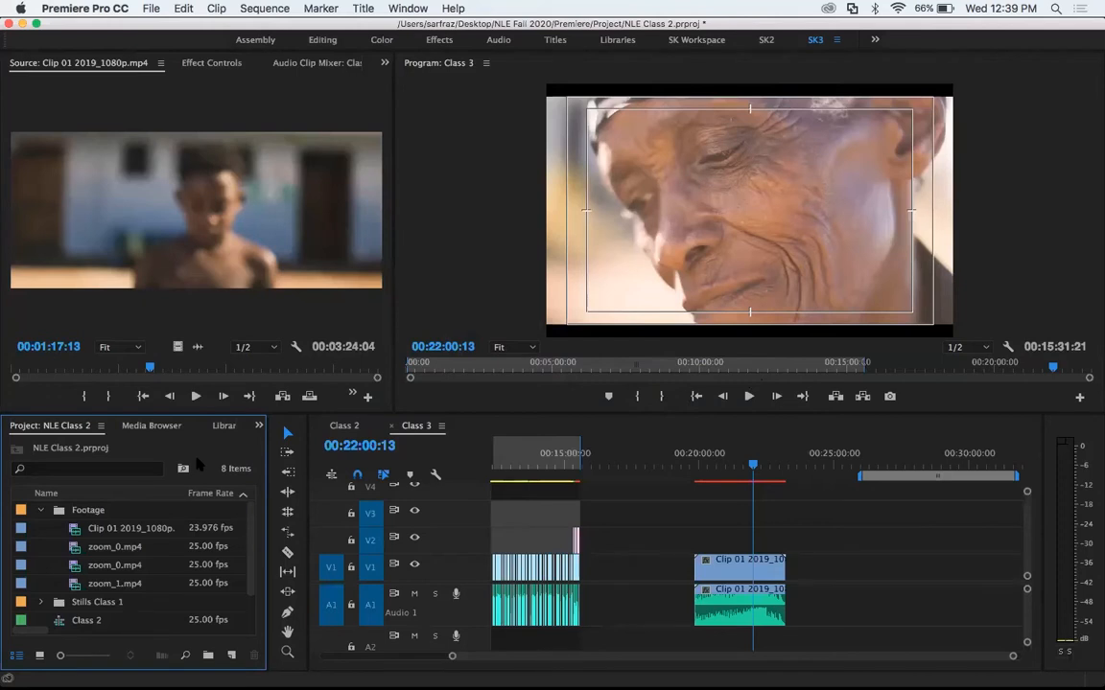
key(grave)
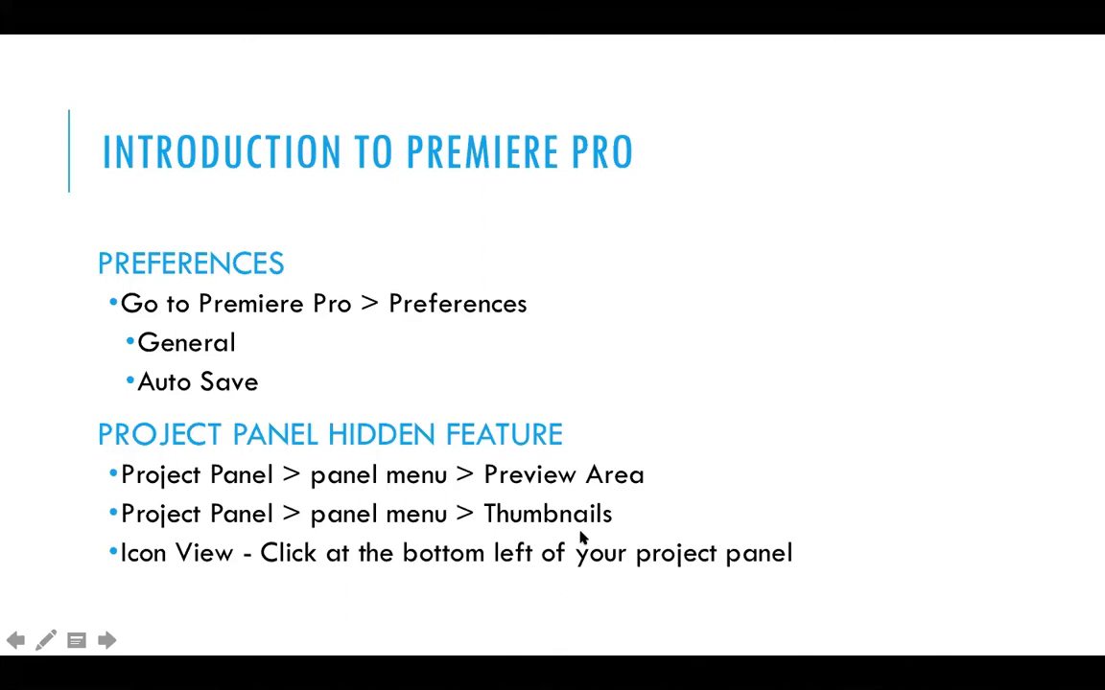
key(super+Tab)
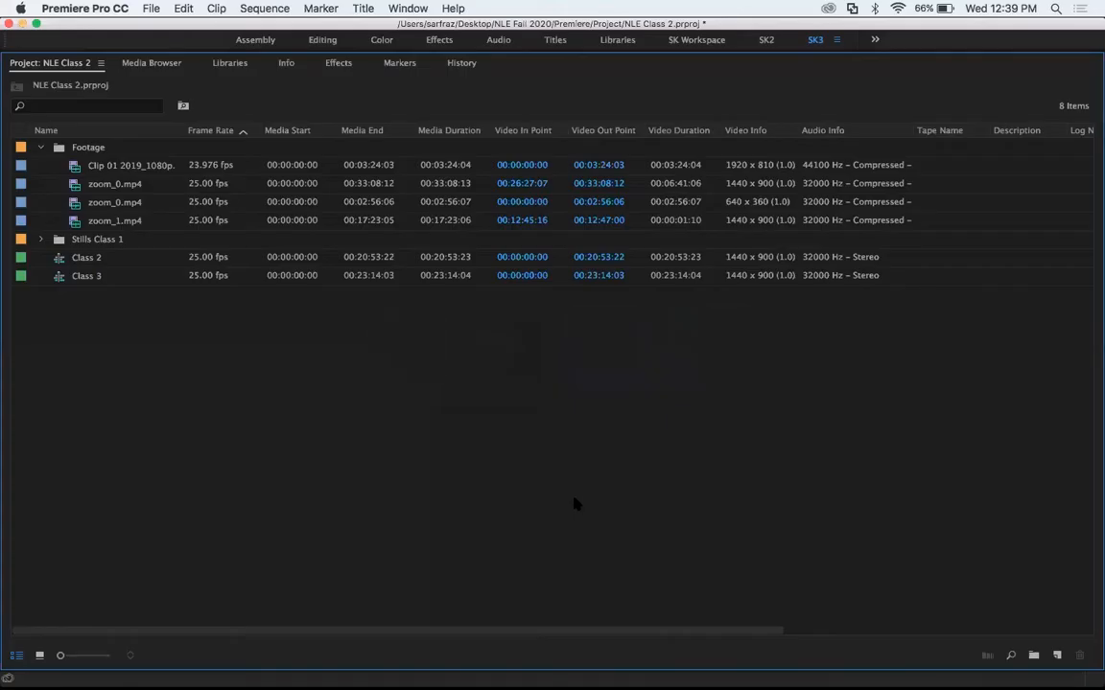
Enable Thumbnails and the Preview Area in the Project panel and scrub through Clip 01 2019_1080p.mp4 in the preview.
click(100, 63)
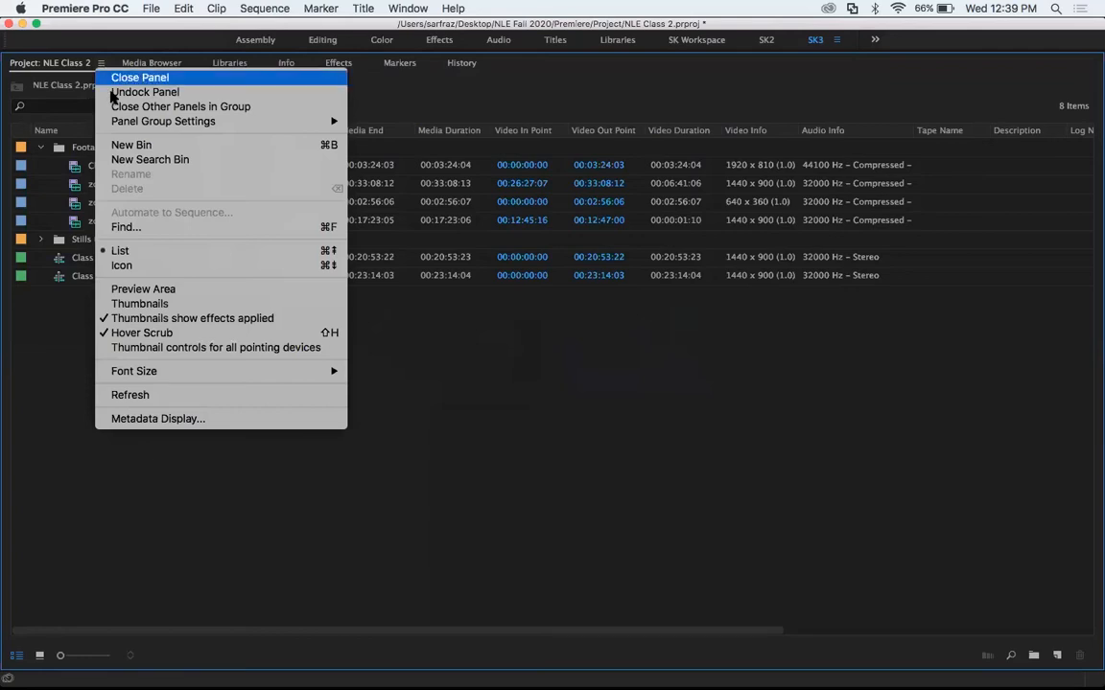
click(175, 305)
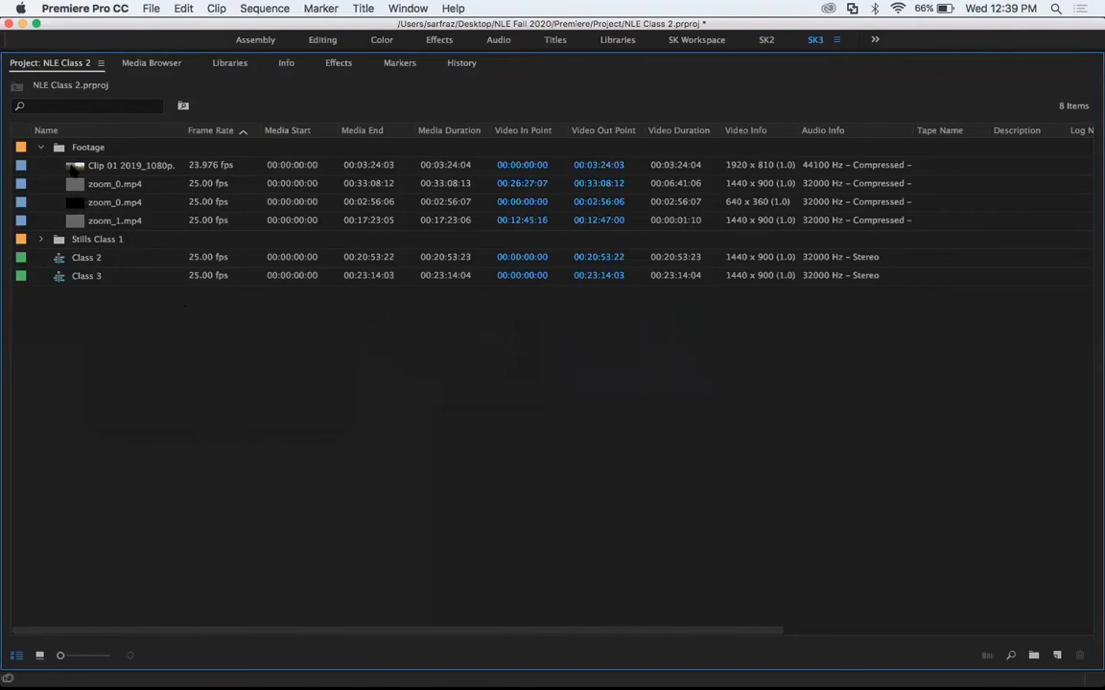
click(99, 62)
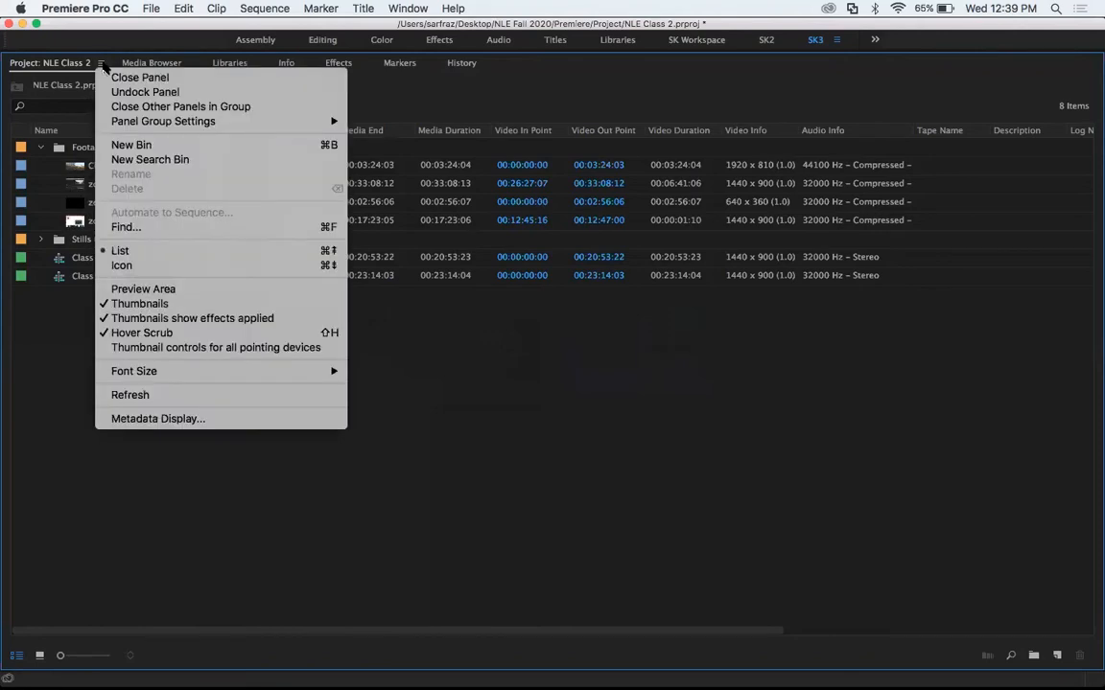
click(116, 291)
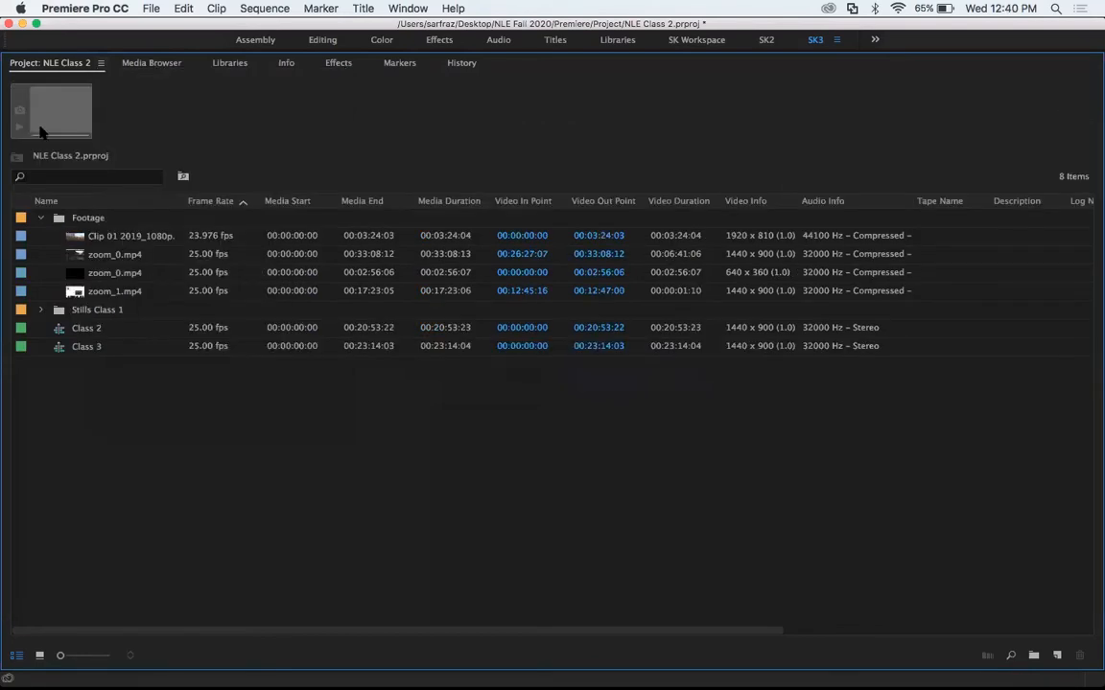
click(108, 238)
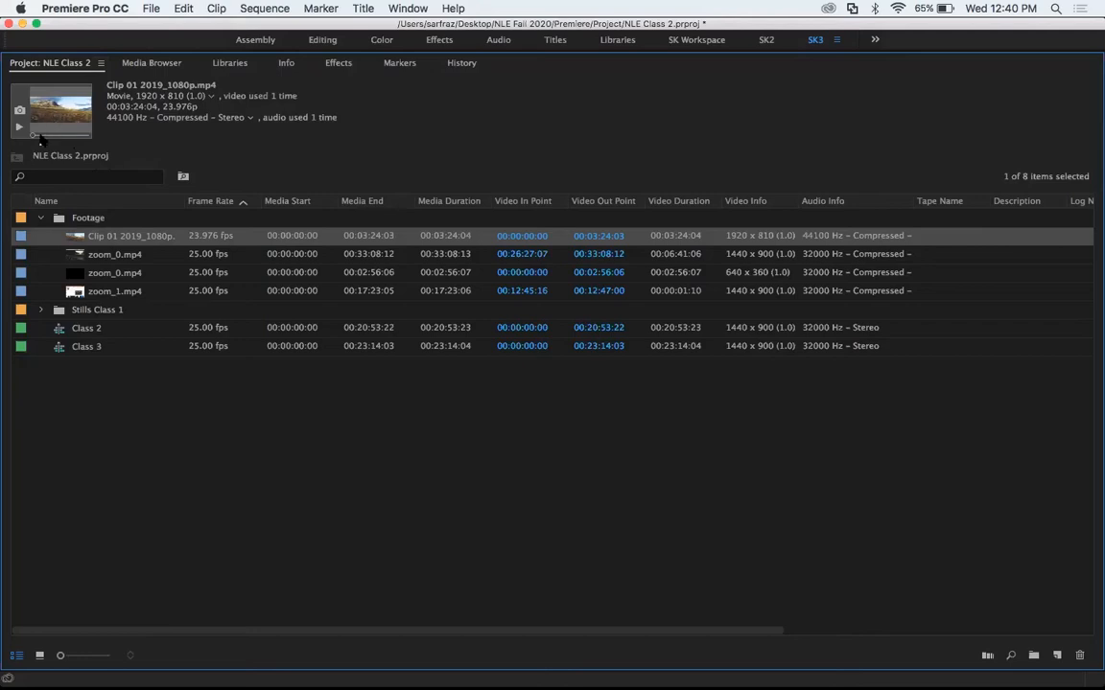
mouse_move(33, 135)
mouse_down()
mouse_move(83, 136)
mouse_move(49, 137)
mouse_up()
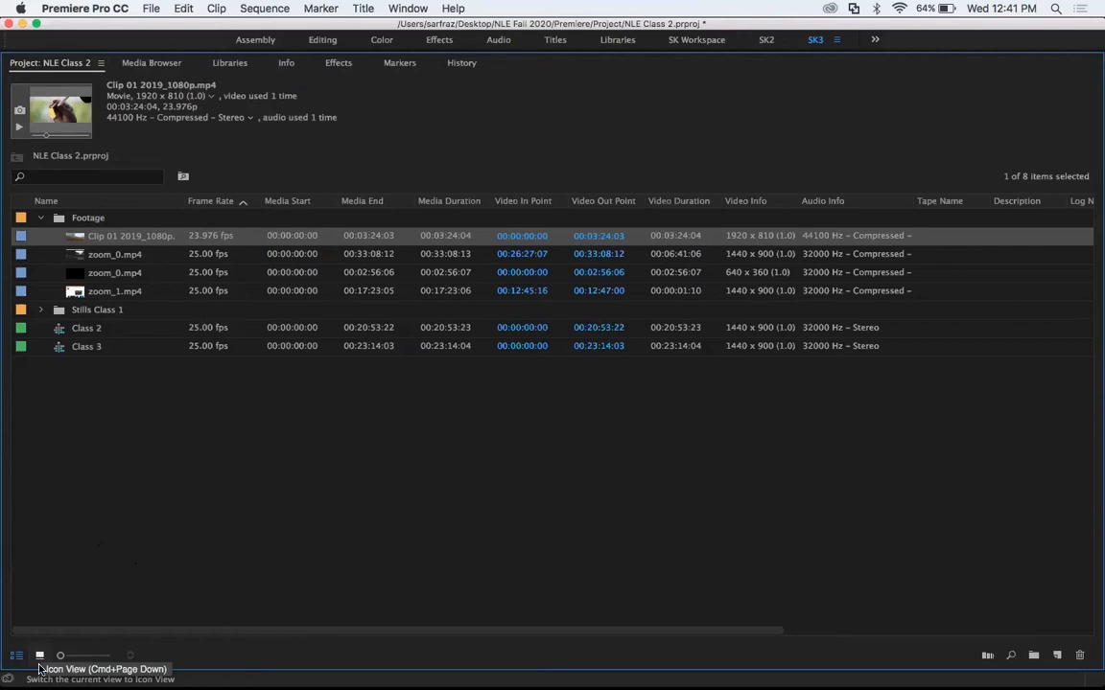
Switch the Project panel to icon view and open the Footage bin in its own window in list view.
click(40, 656)
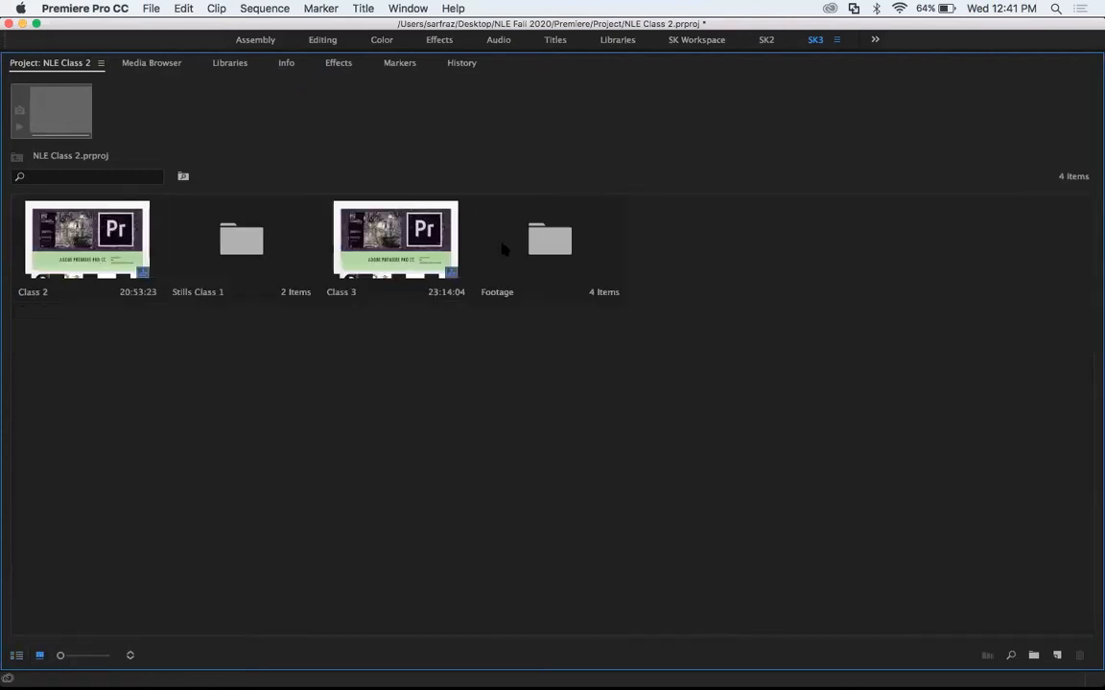
double_click(503, 245)
click(93, 512)
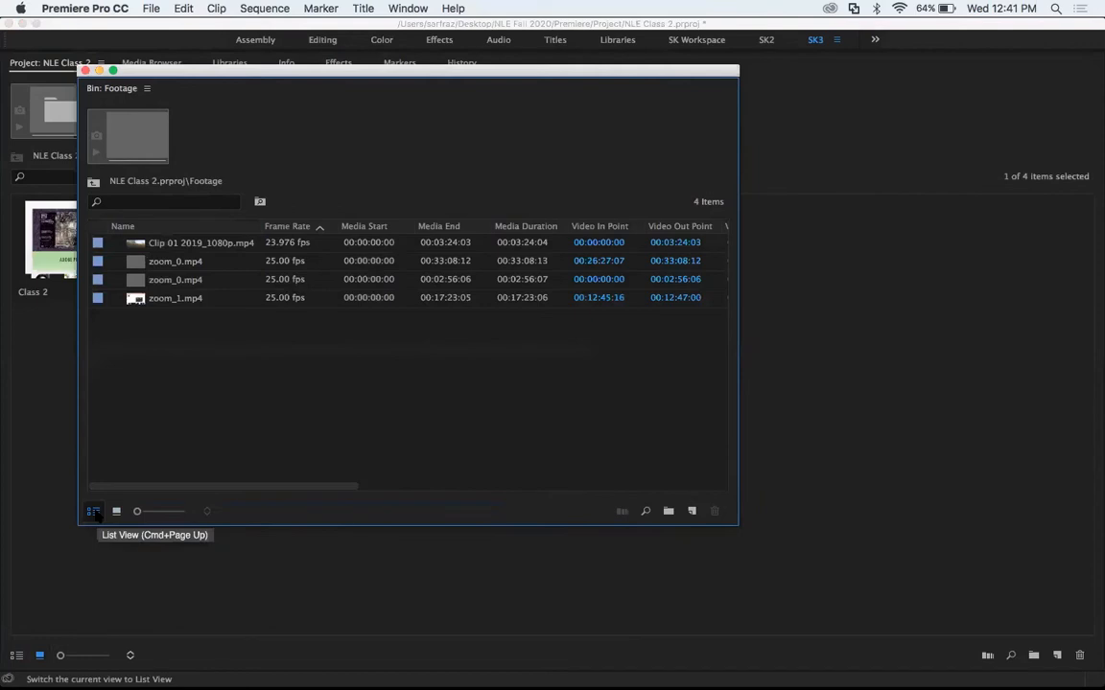
Alternate the Footage bin between icon and list view, ending in icon view, and enlarge its thumbnails.
click(116, 511)
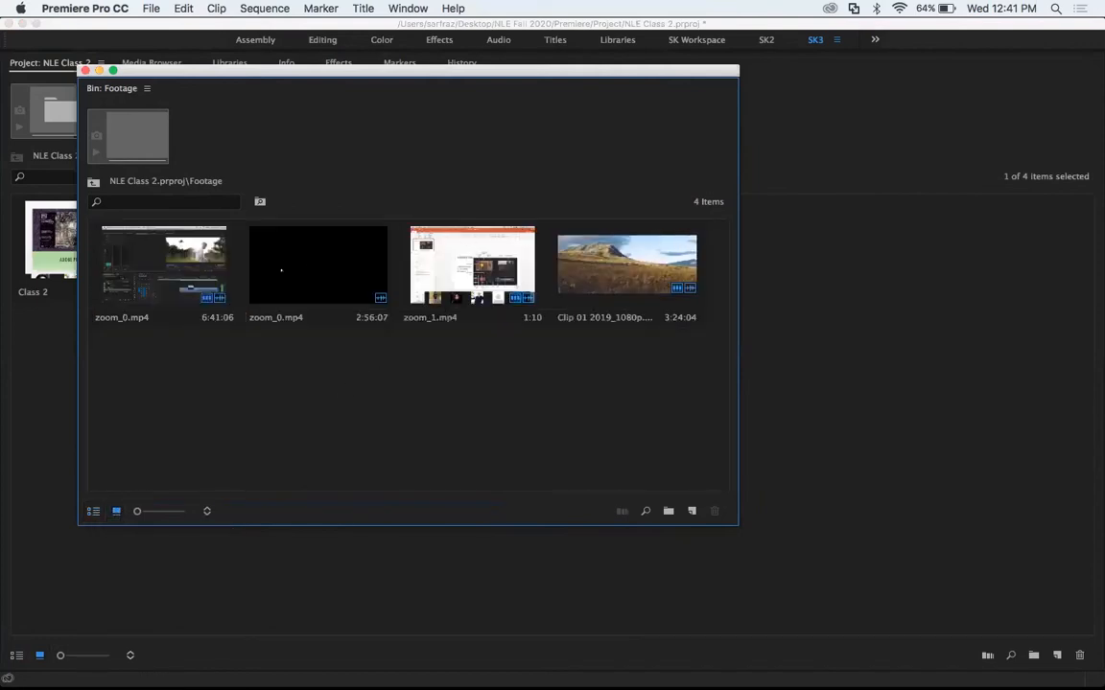
click(93, 512)
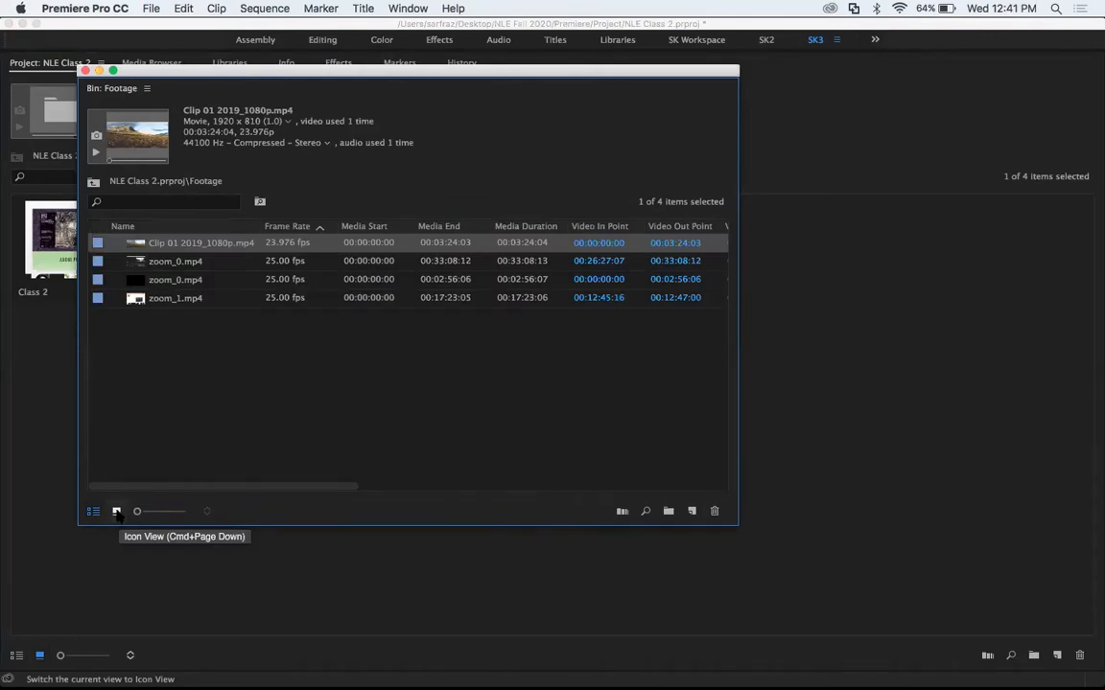
click(116, 512)
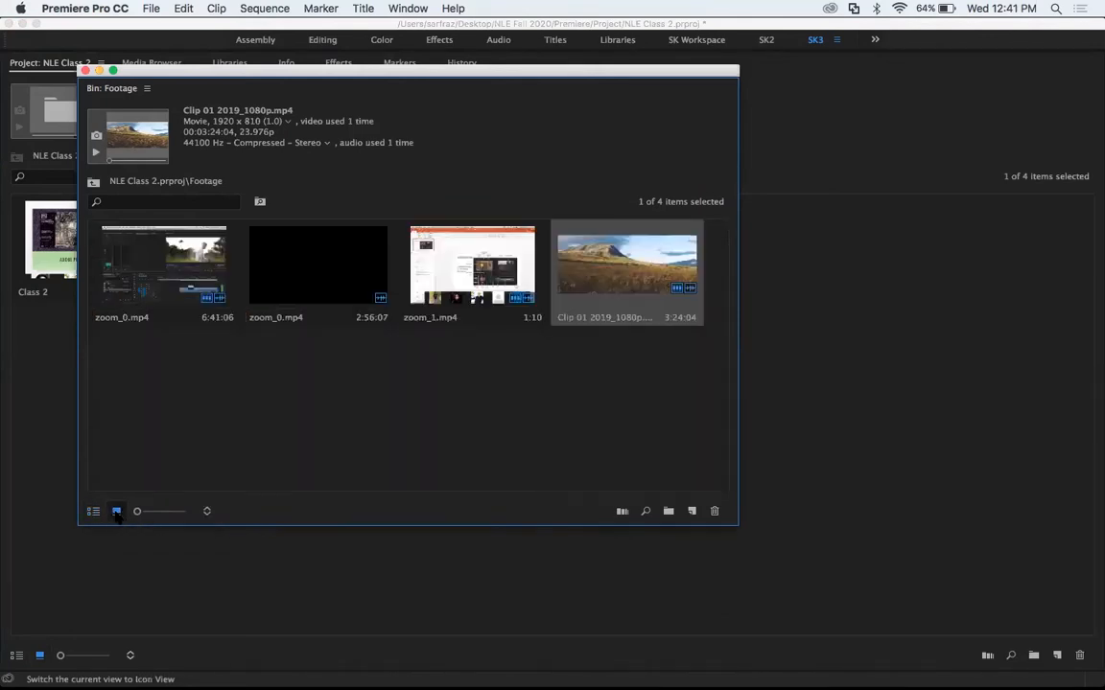
drag(138, 511, 168, 515)
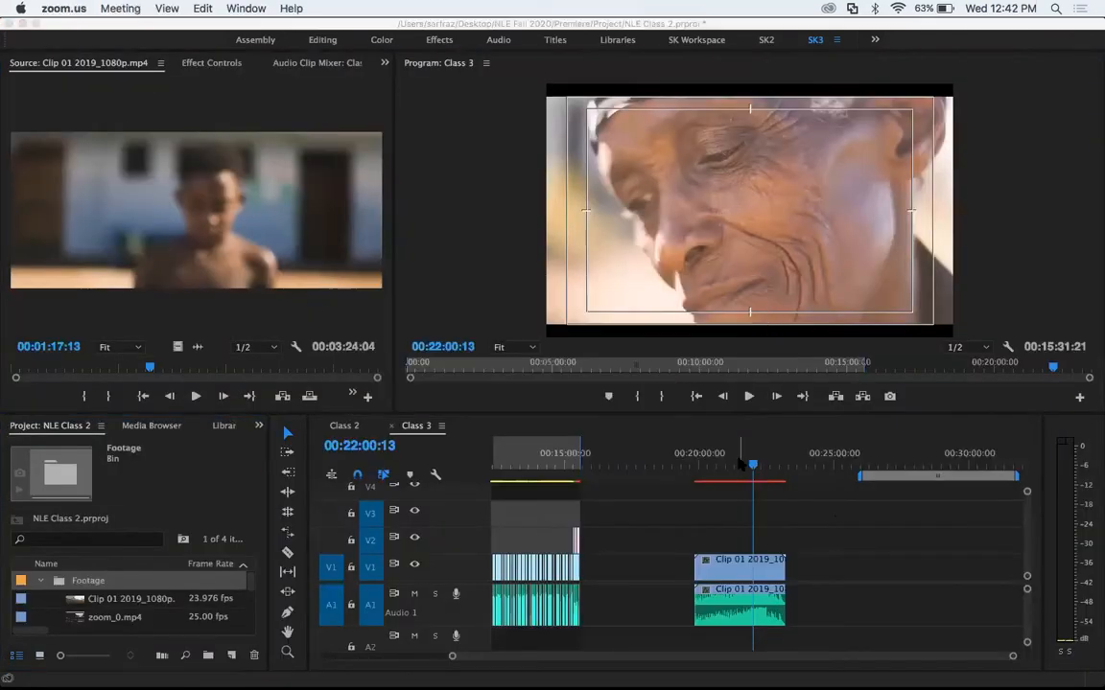
Review the presentation slide on title safe margins and timeline shortcuts, and return to Premiere Pro.
key(super+Tab)
key(super+Tab)
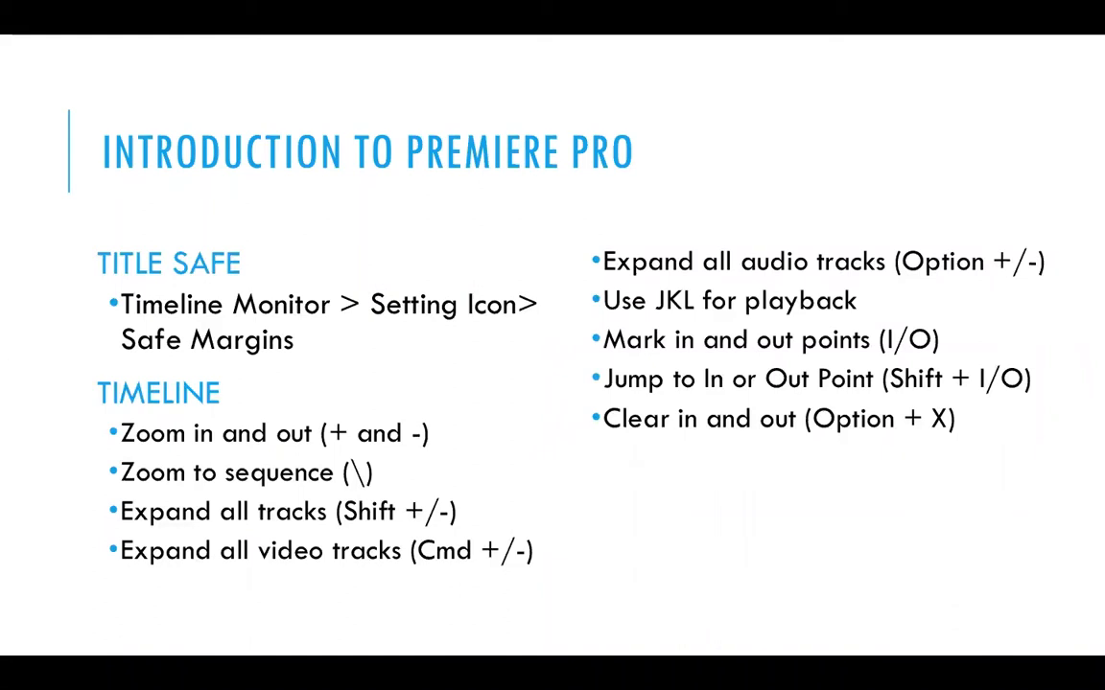
key(super+Tab)
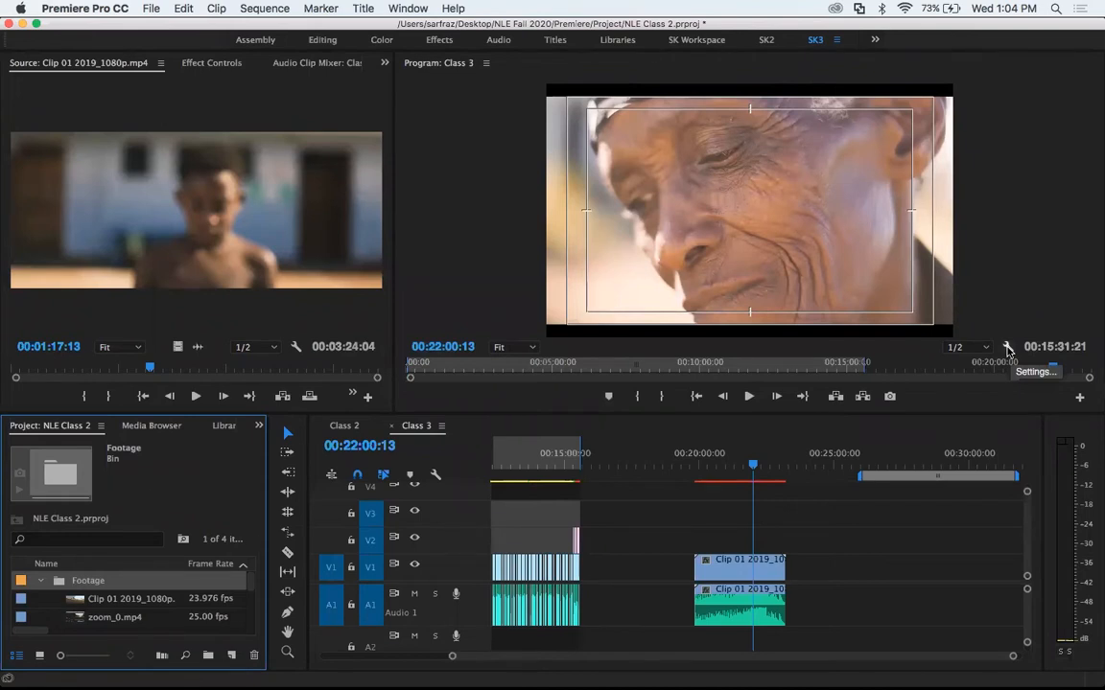
Turn the Program monitor's Safe Margins off and back on.
click(1007, 347)
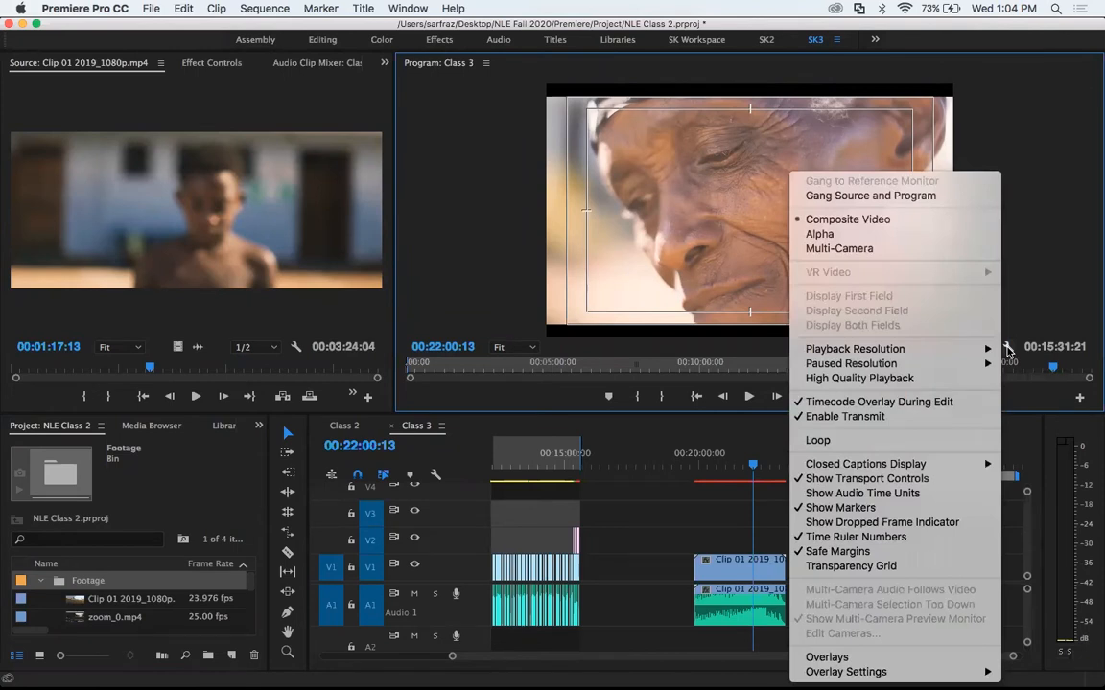
click(899, 553)
click(1007, 348)
click(863, 551)
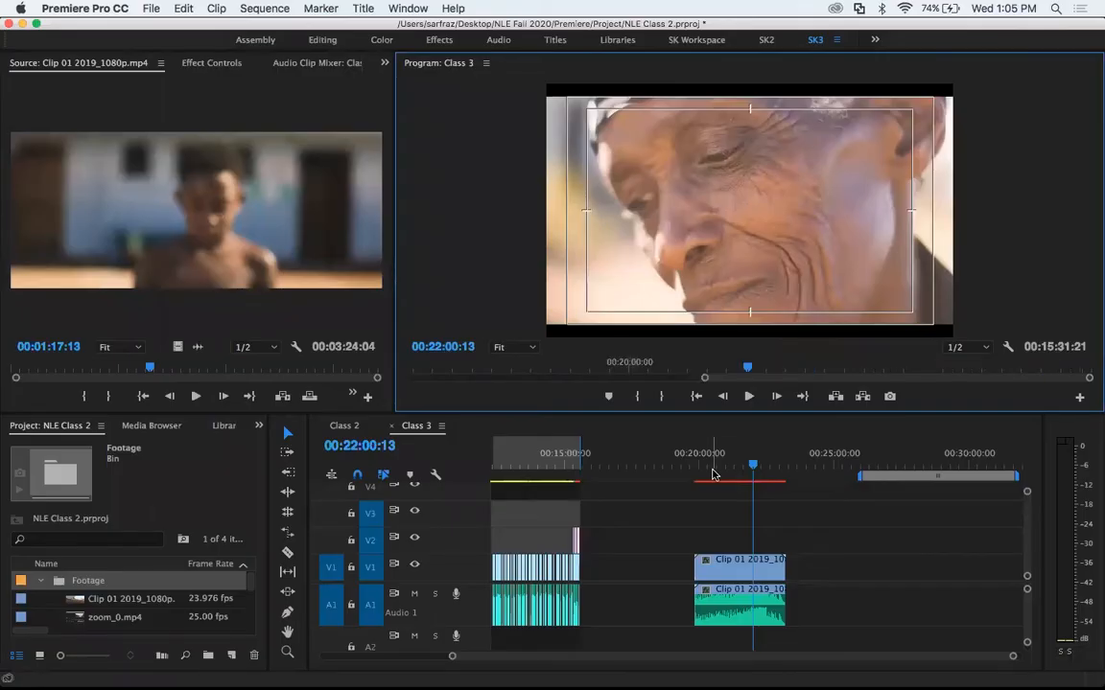
Zoom the Program monitor's time ruler in and back out.
key(equal)
key(equal)
key(equal)
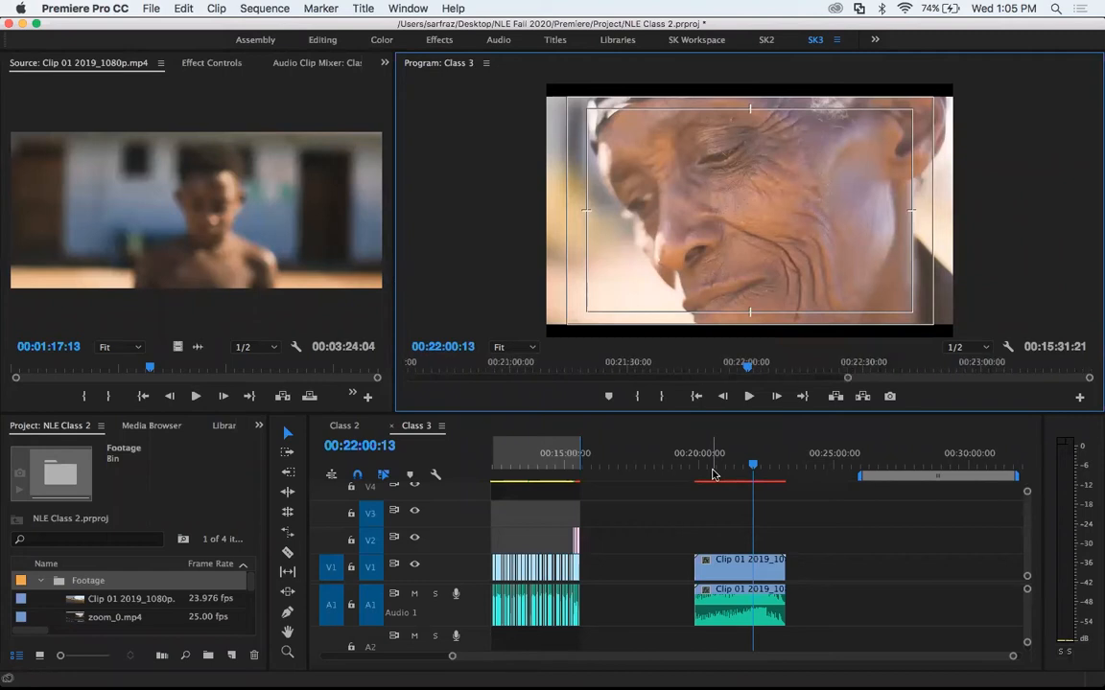
key(minus)
key(minus)
key(minus)
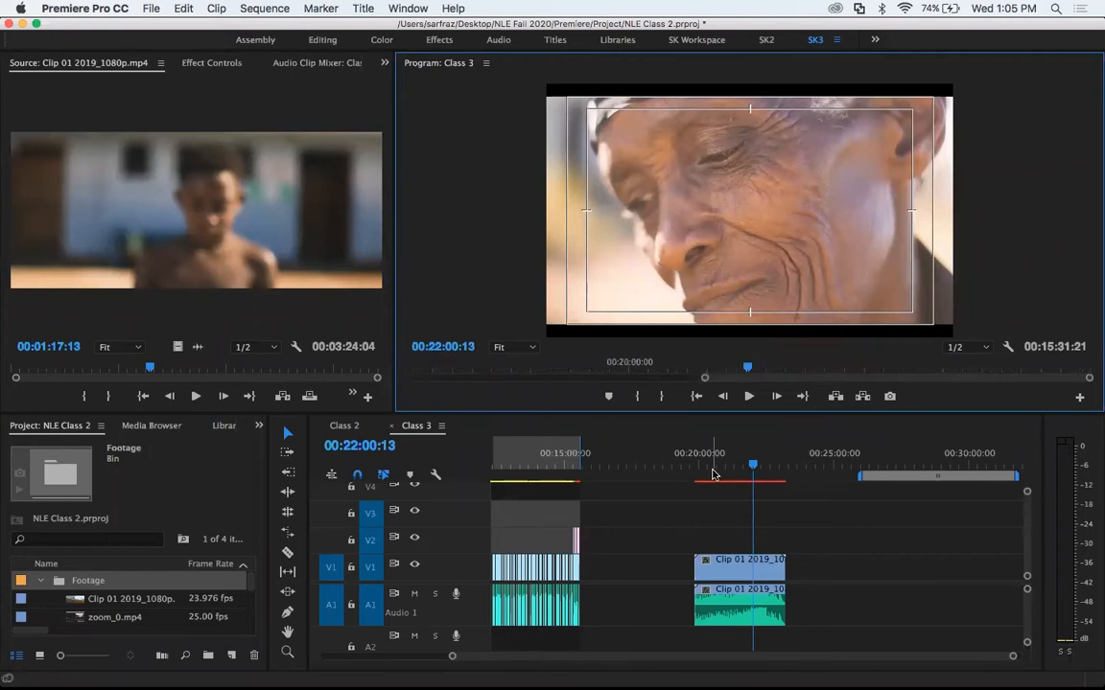
Zoom the Class 3 timeline in and out, and move the playhead to 00:18:26:02 in the gap before the last clip.
click(710, 518)
key(equal)
key(equal)
key(equal)
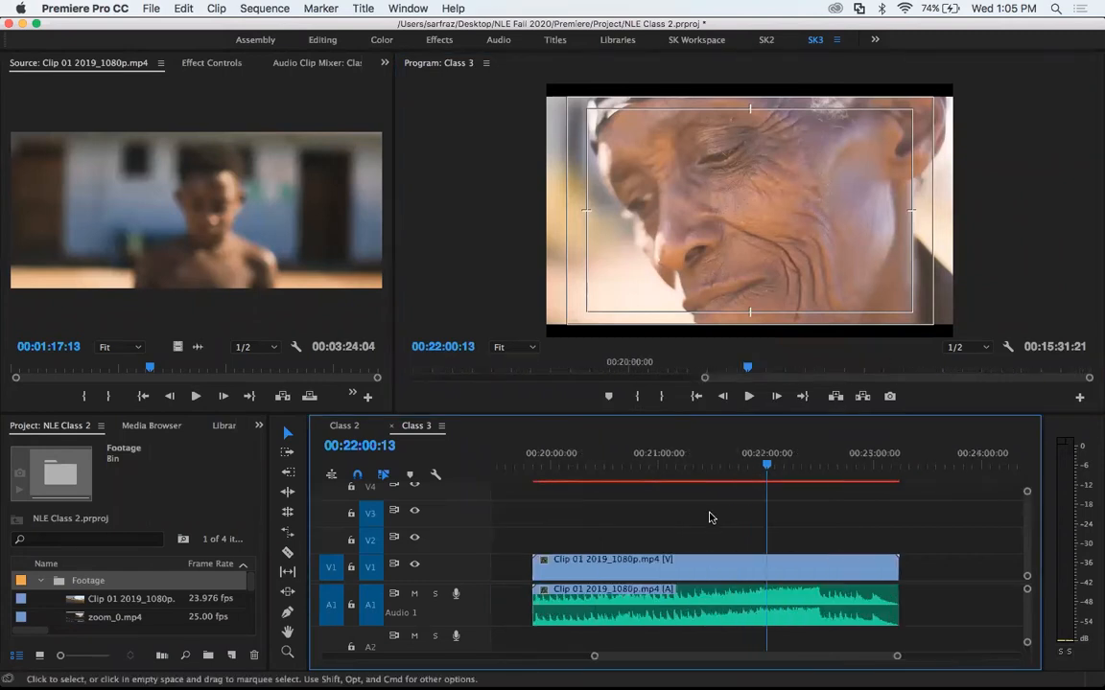
key(minus)
key(minus)
key(minus)
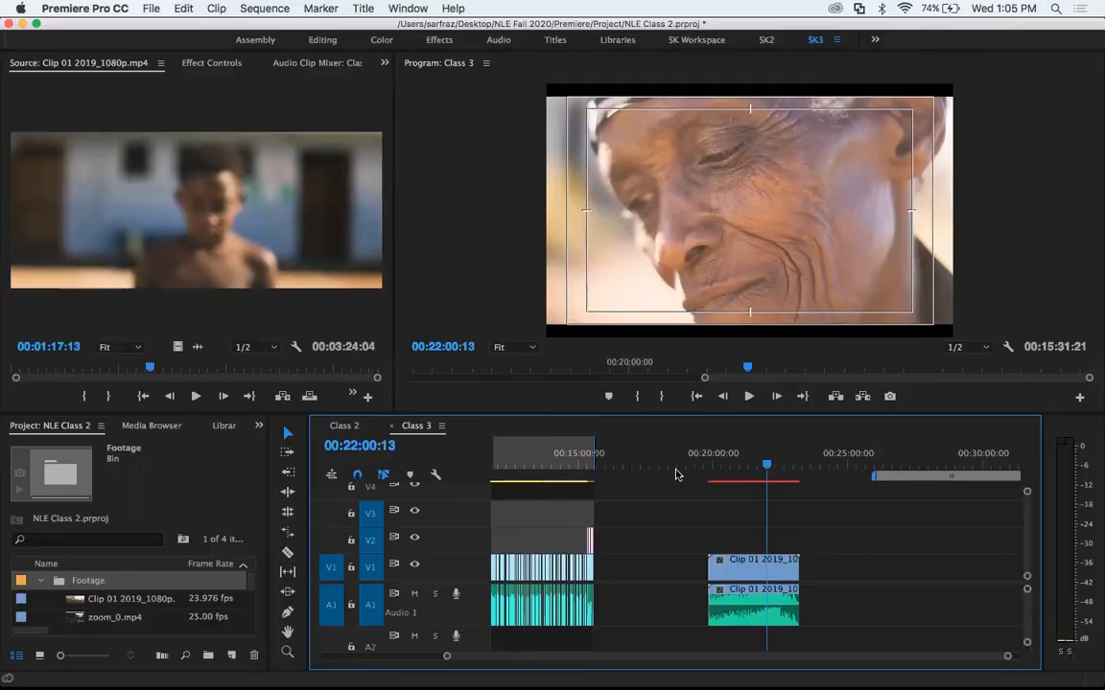
click(671, 468)
key(equal)
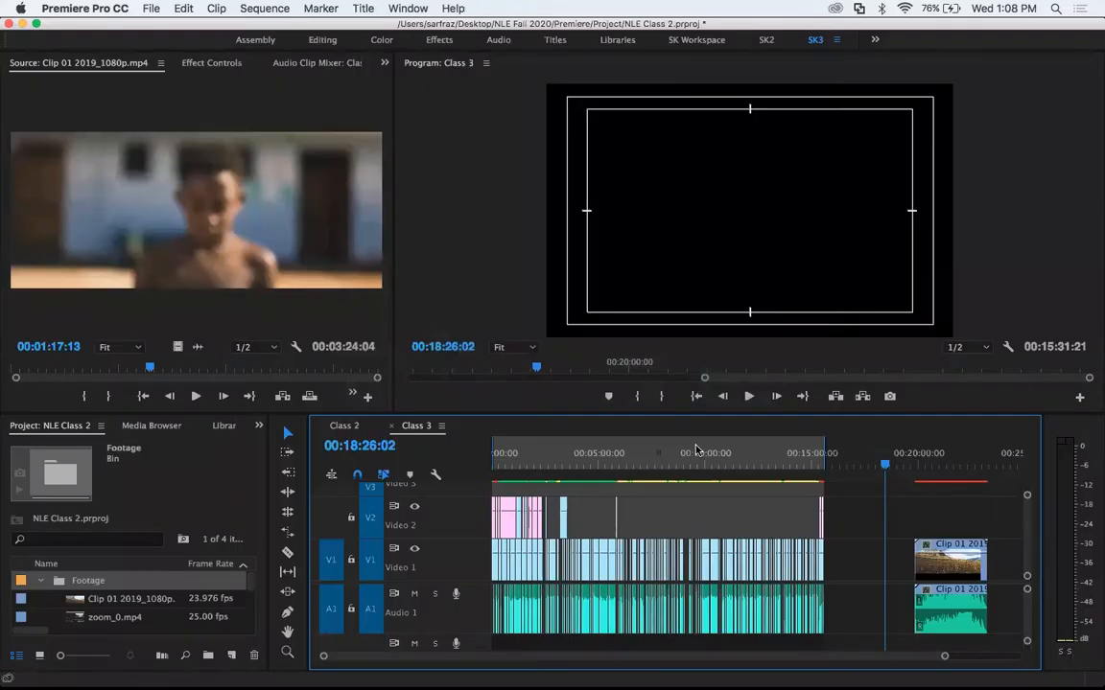
Alternately minimize and expand the height of all tracks in the Class 3 timeline, leaving them expanded.
key(shift+minus)
key(shift+equal)
key(shift+minus)
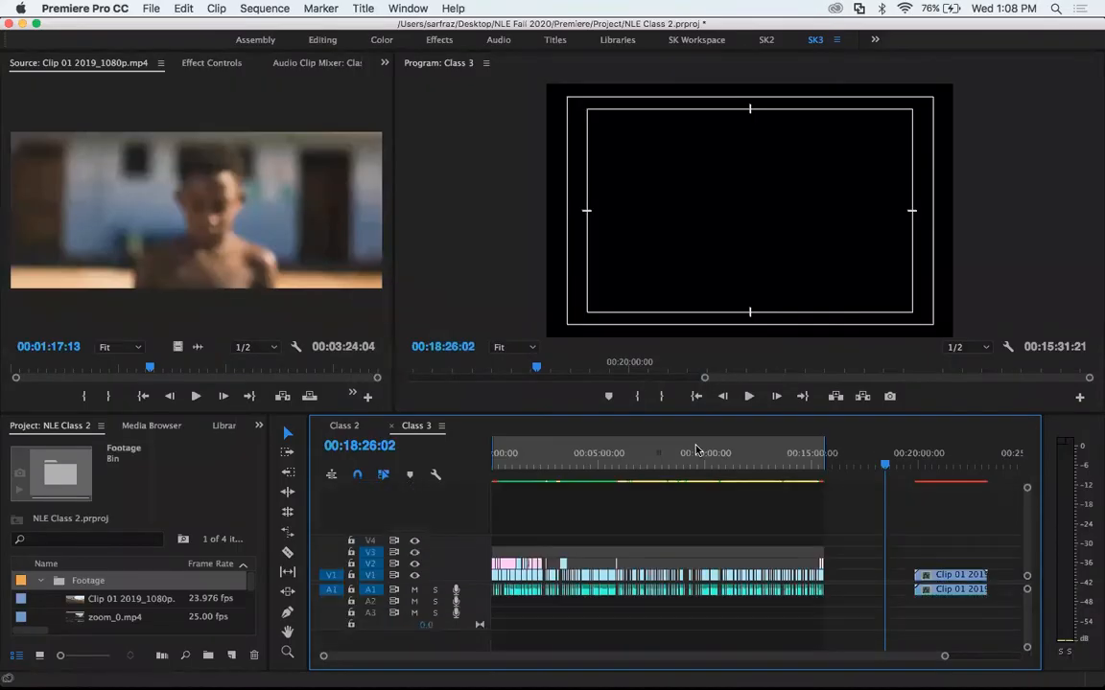
key(shift+equal)
key(shift+minus)
key(shift+equal)
key(shift+minus)
key(shift+equal)
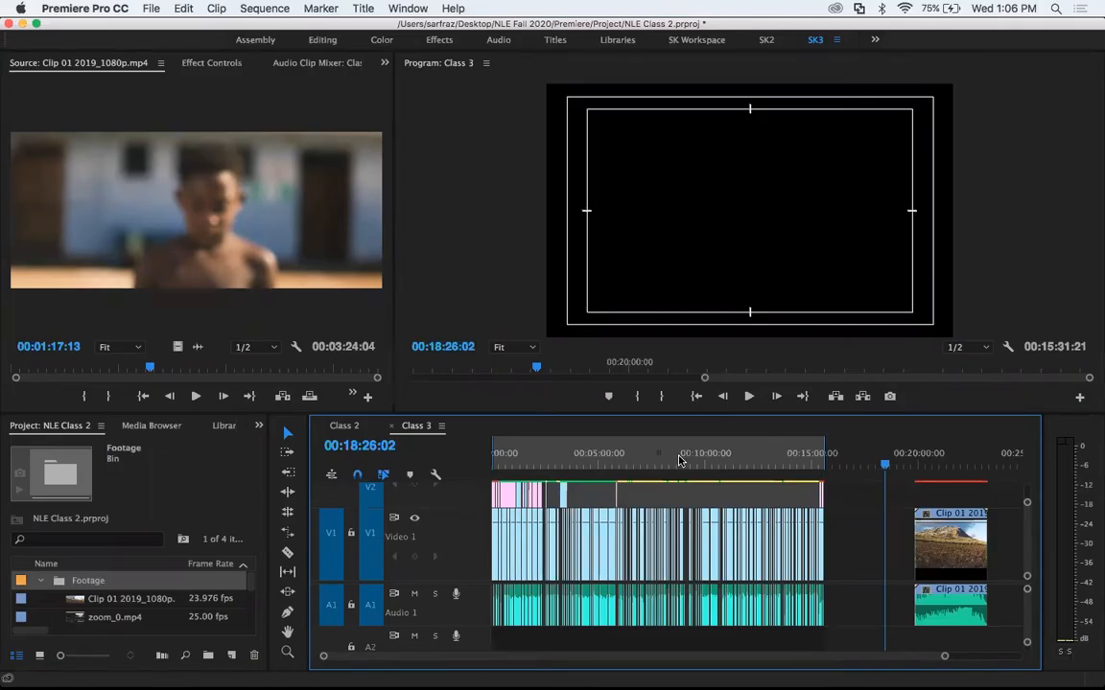
key(shift+equal)
key(shift+equal)
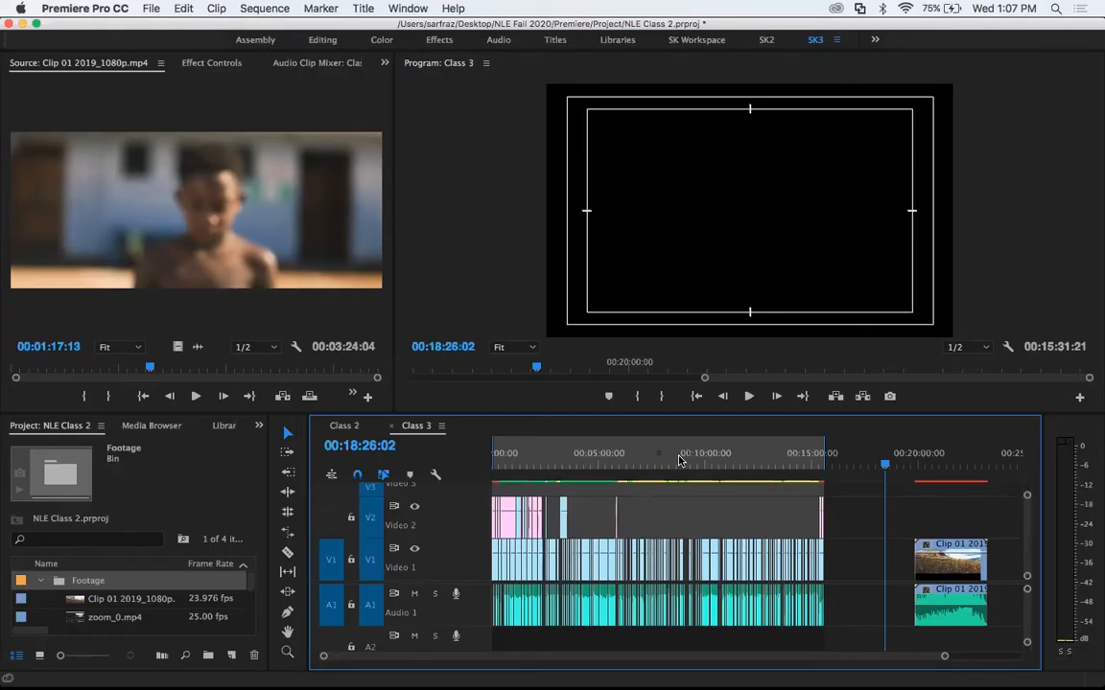
key(shift+equal)
key(shift+equal)
key(shift+equal)
key(shift+minus)
key(shift+minus)
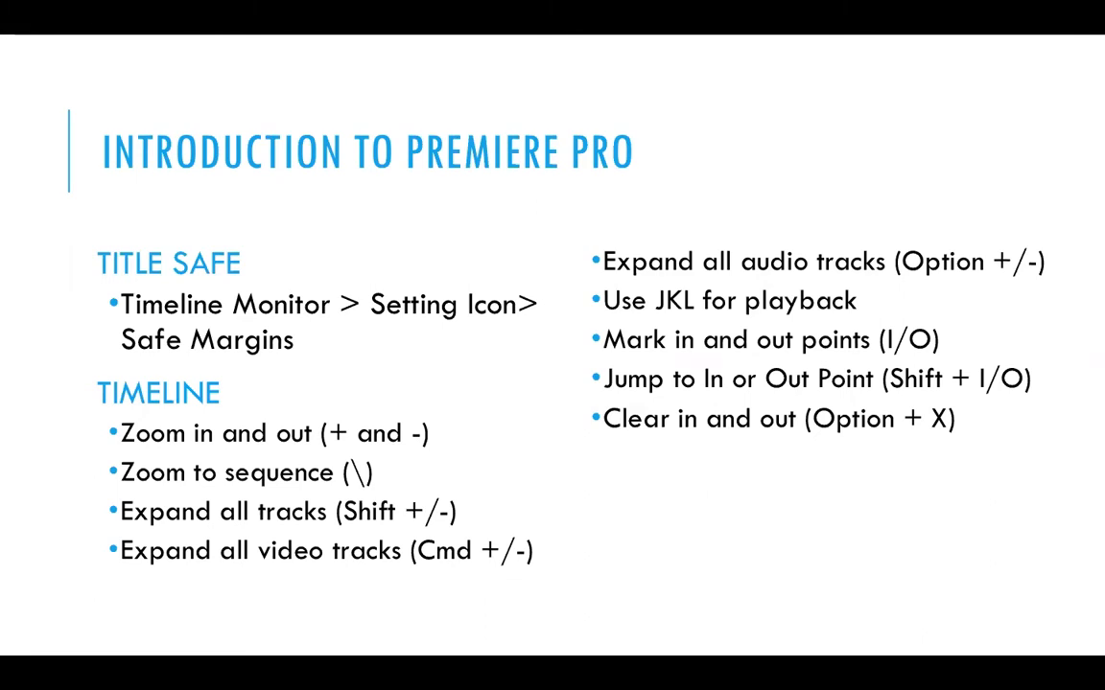
Return to Premiere Pro from the slides and move the playhead to 00:21:35:01 within the last clip of the Class 3 sequence.
key(super+Tab)
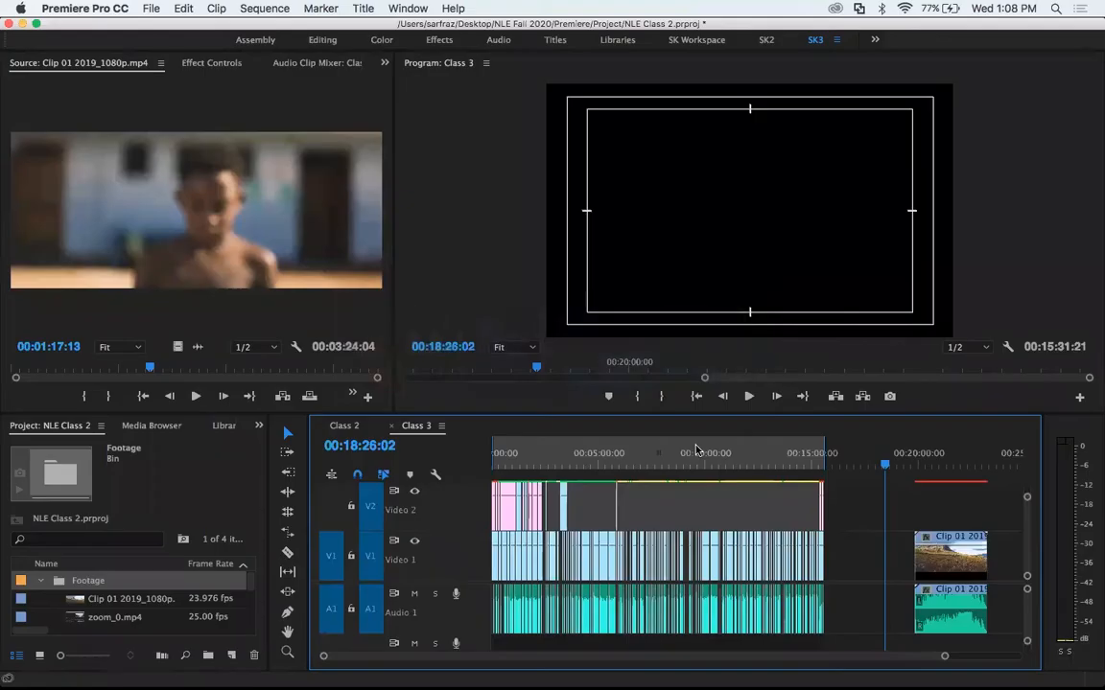
click(952, 454)
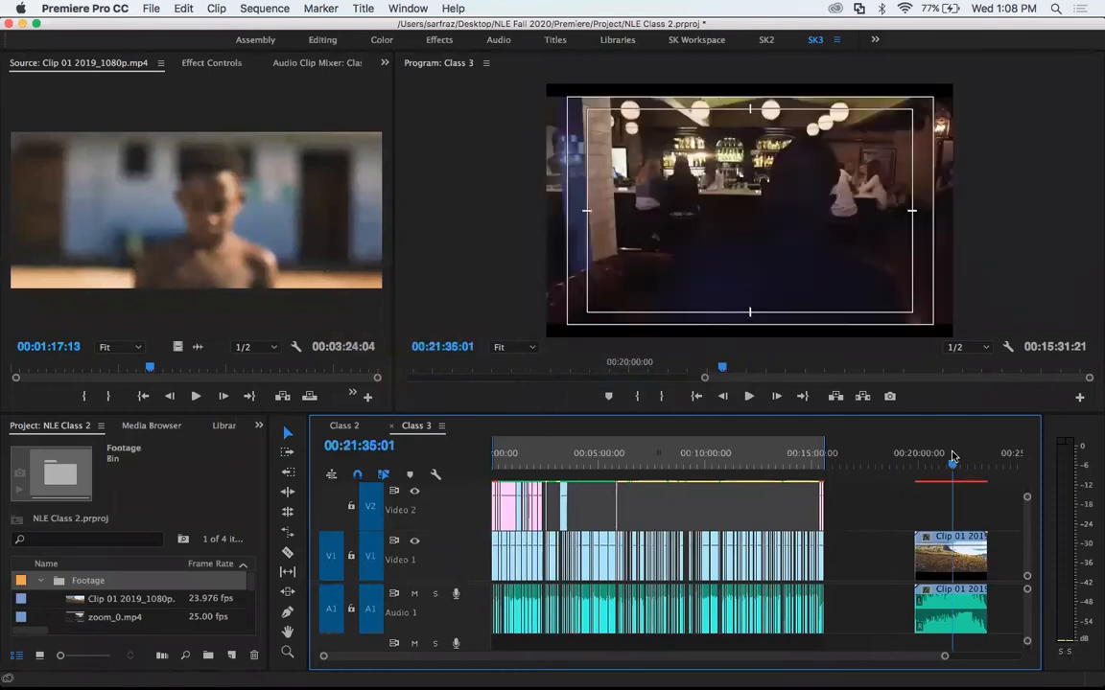
Play the last clip of the Class 3 sequence from about 00:21:12, stopping and restarting playback.
click(946, 460)
key(space)
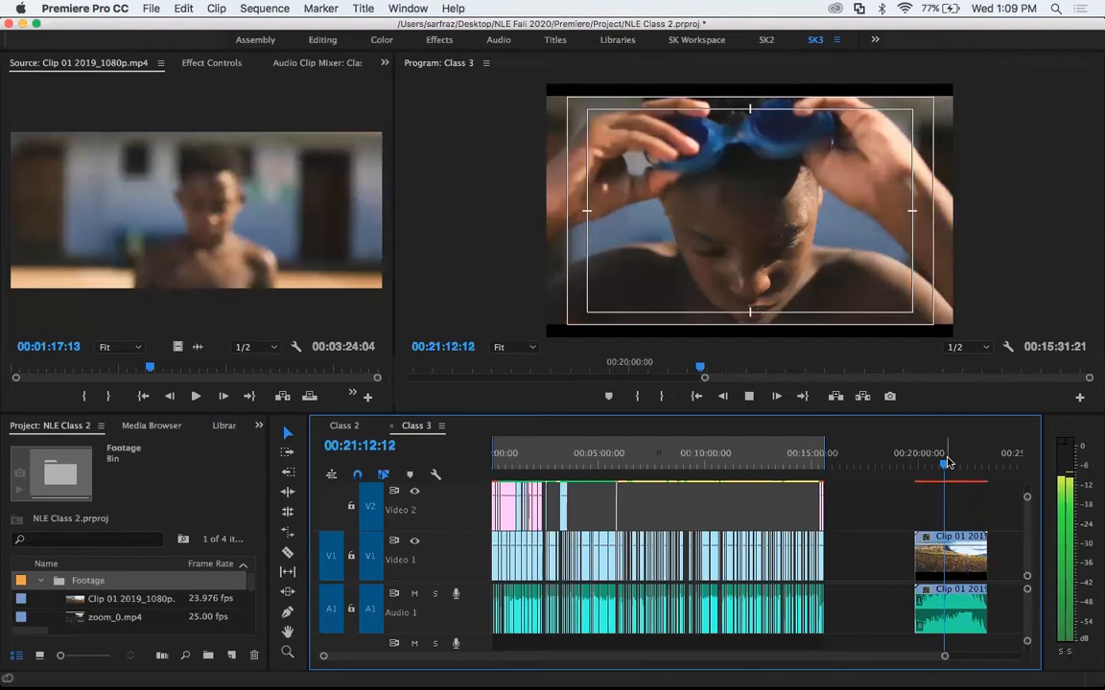
key(k)
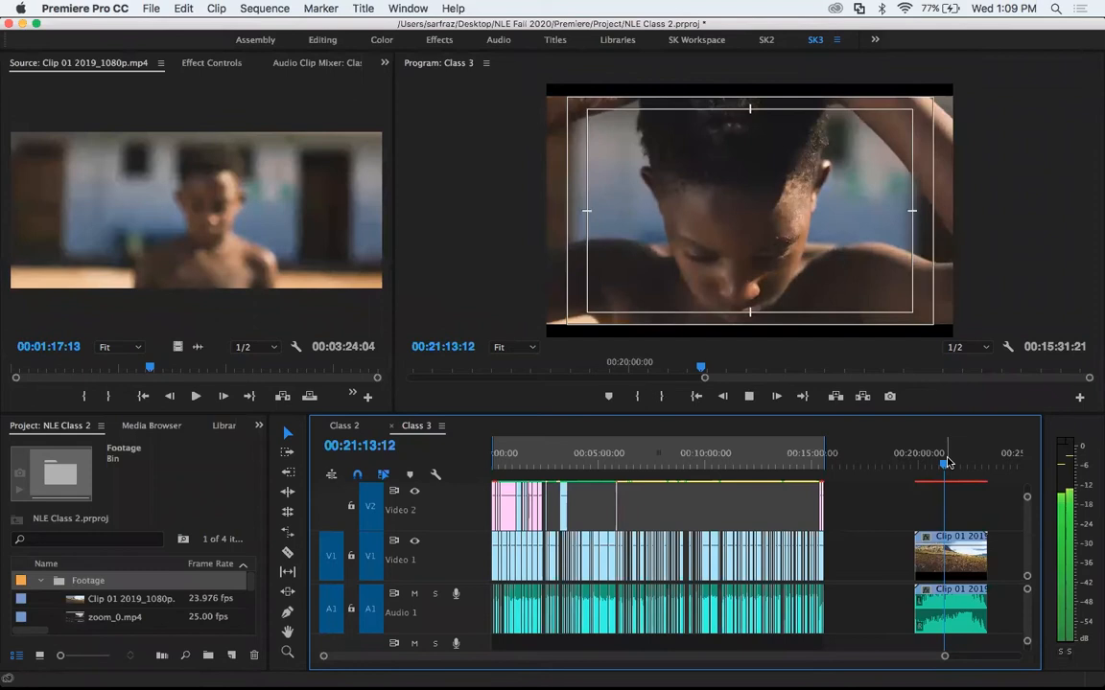
key(space)
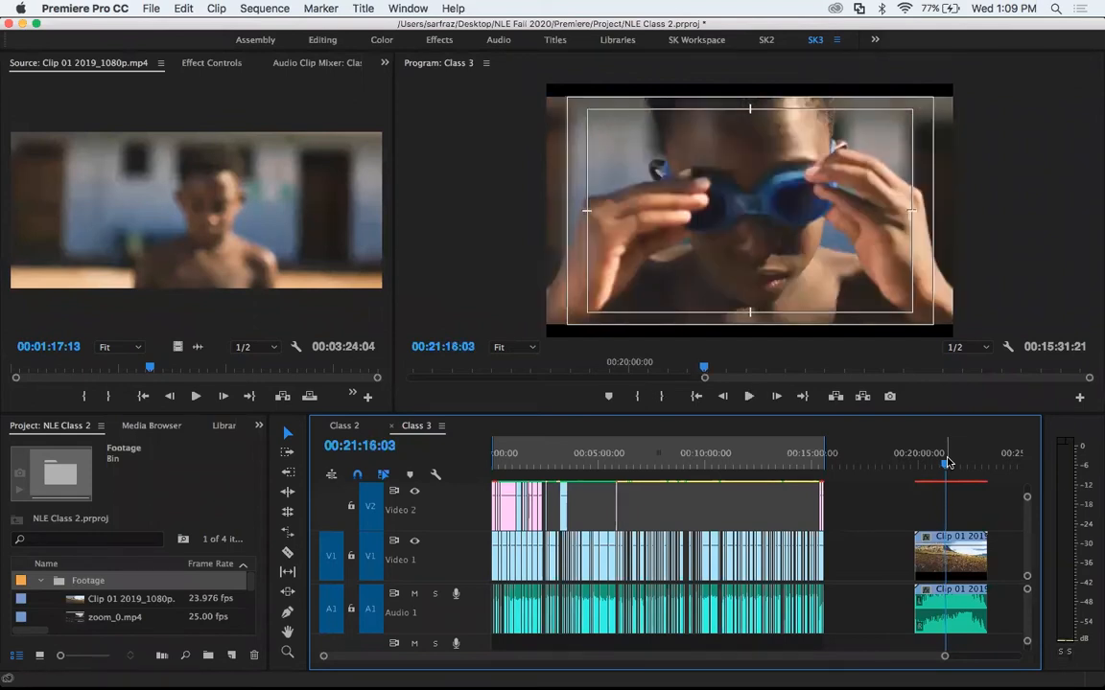
key(space)
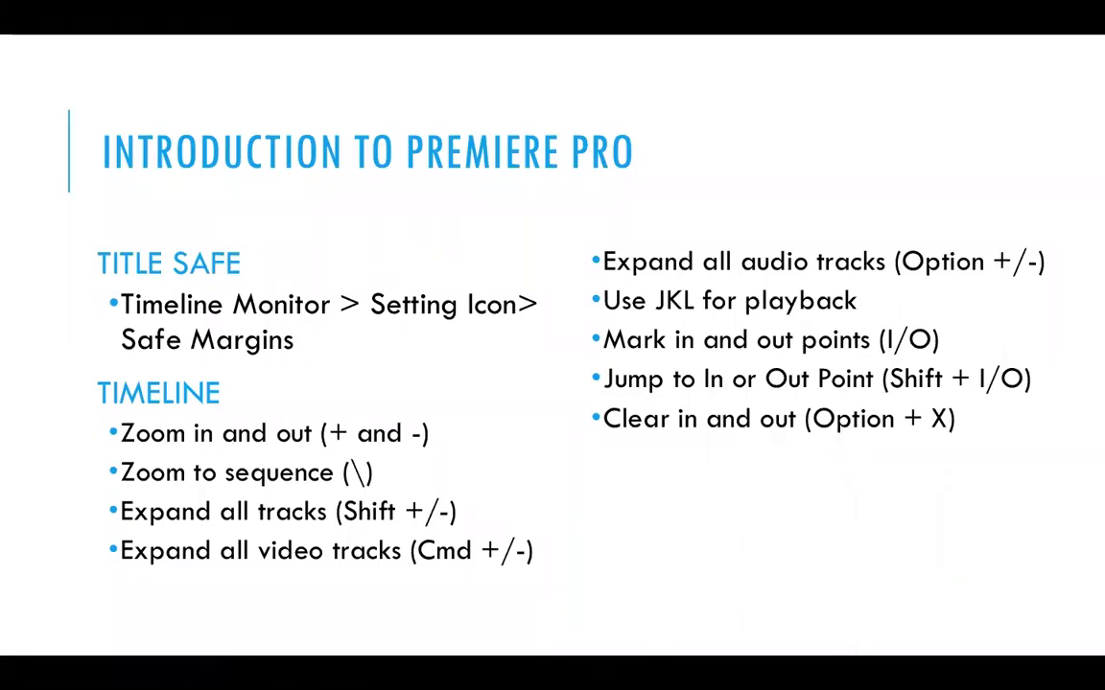
Return to Premiere Pro from the slides and mark Clip 01 2019_1080p.mp4 in the Source monitor from 00:01:12:15 to 00:01:38:06.
key(super+Tab)
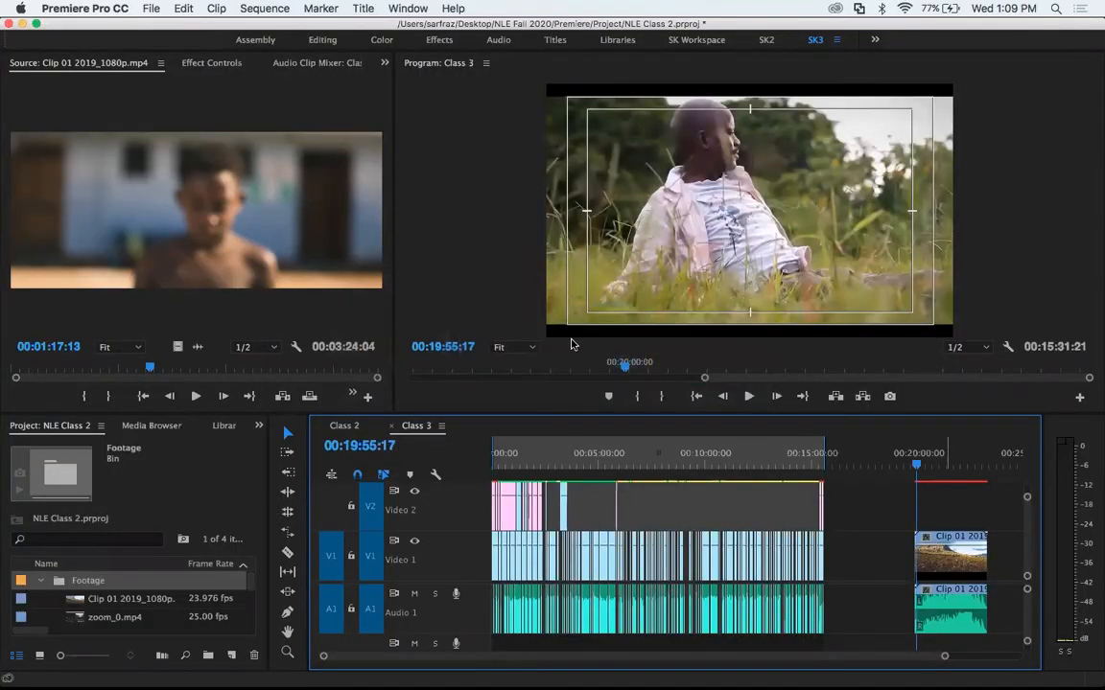
click(275, 263)
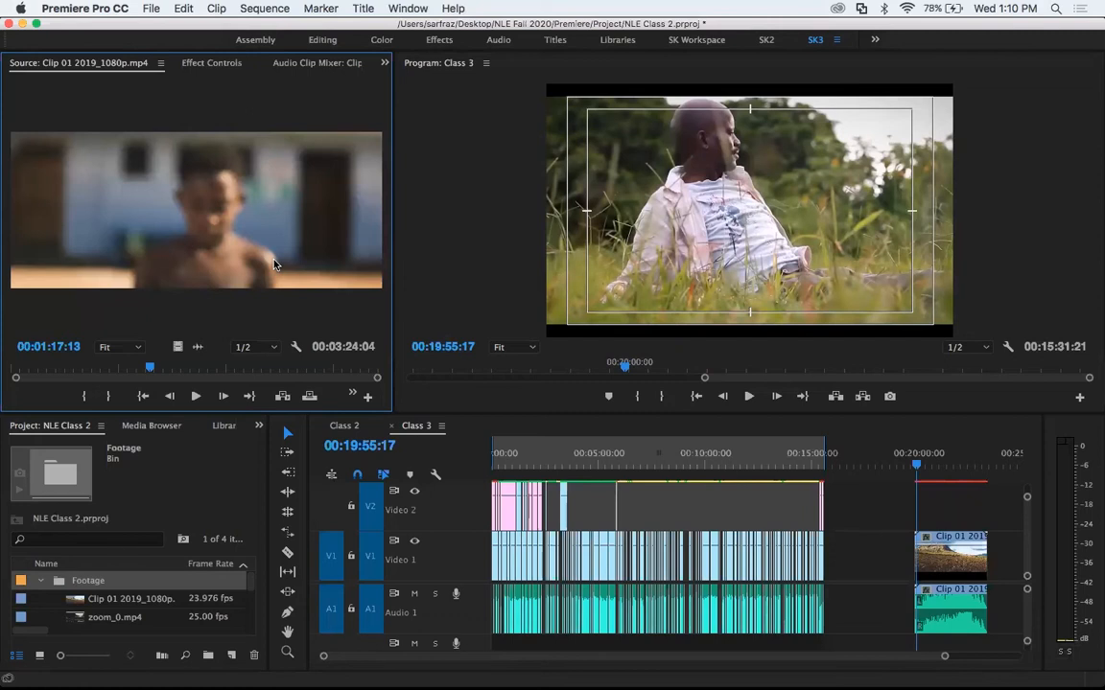
click(141, 372)
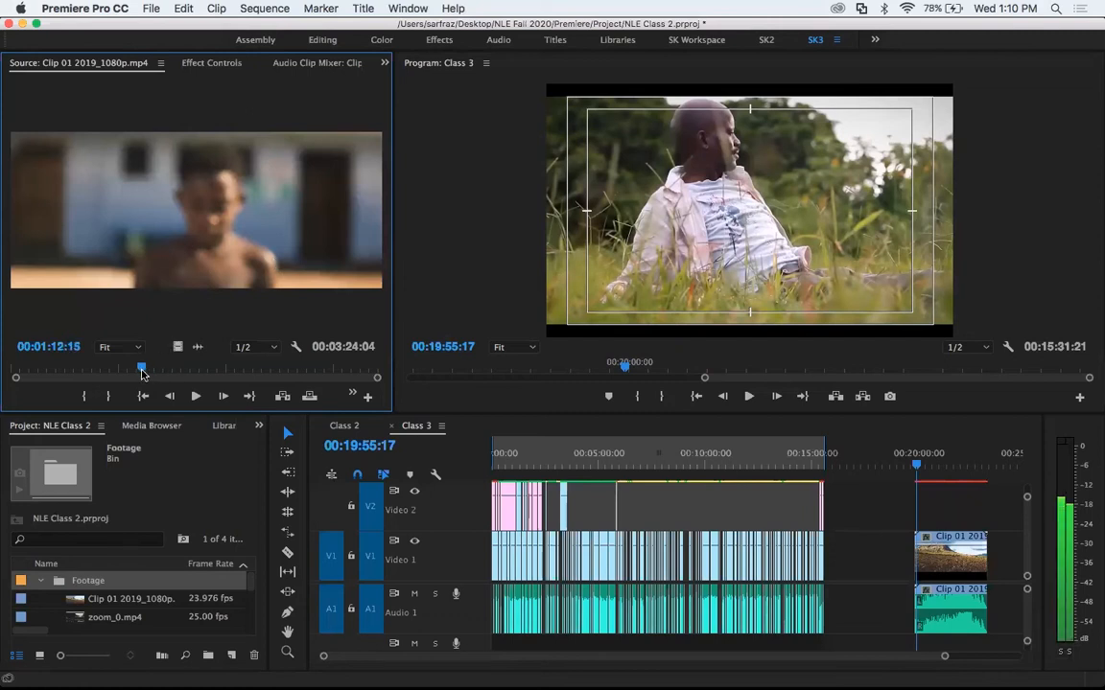
key(i)
click(188, 373)
key(o)
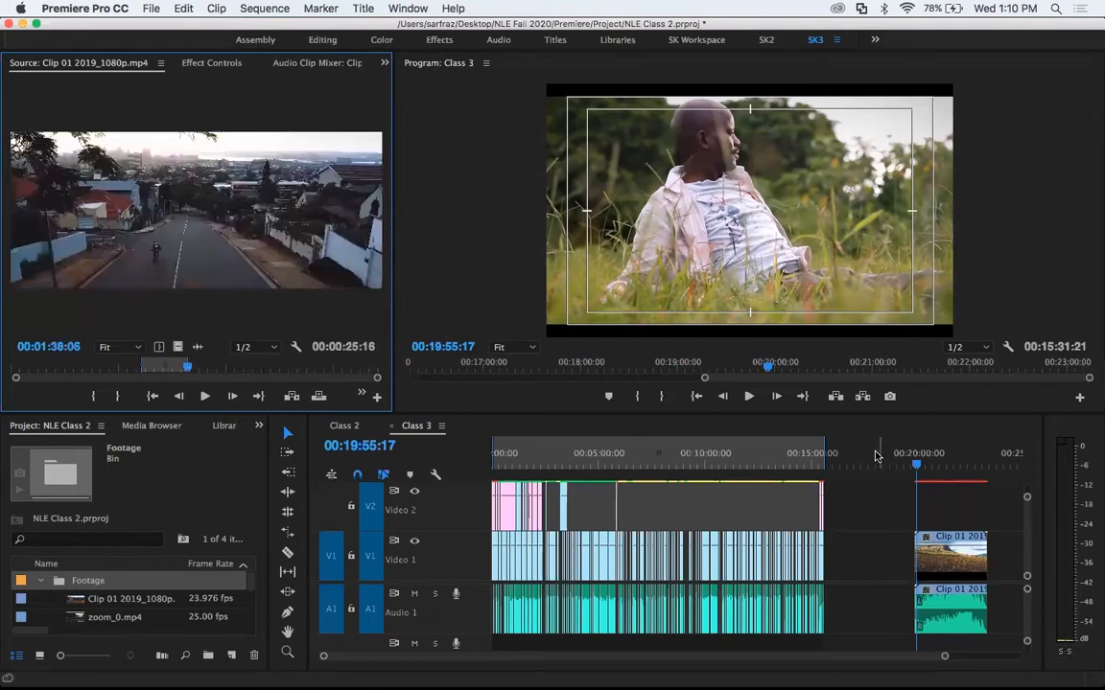
Mark an in point at 00:20:58:10 and an out point at 00:22:03:01 in the Class 3 sequence, and clear both.
drag(873, 457, 938, 459)
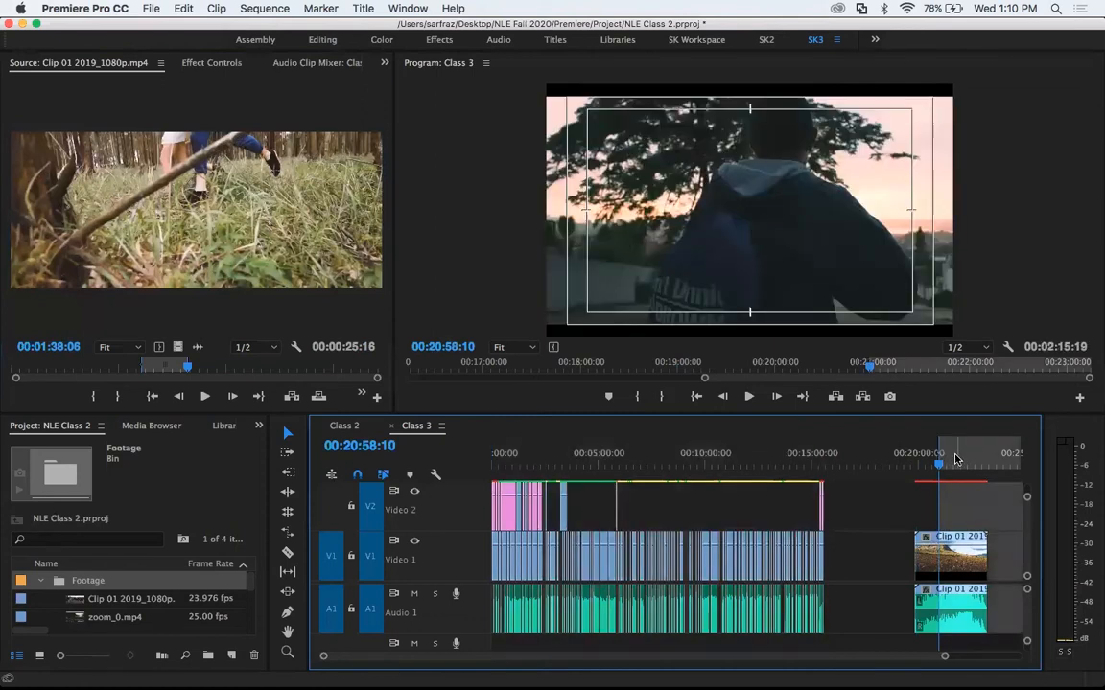
click(961, 458)
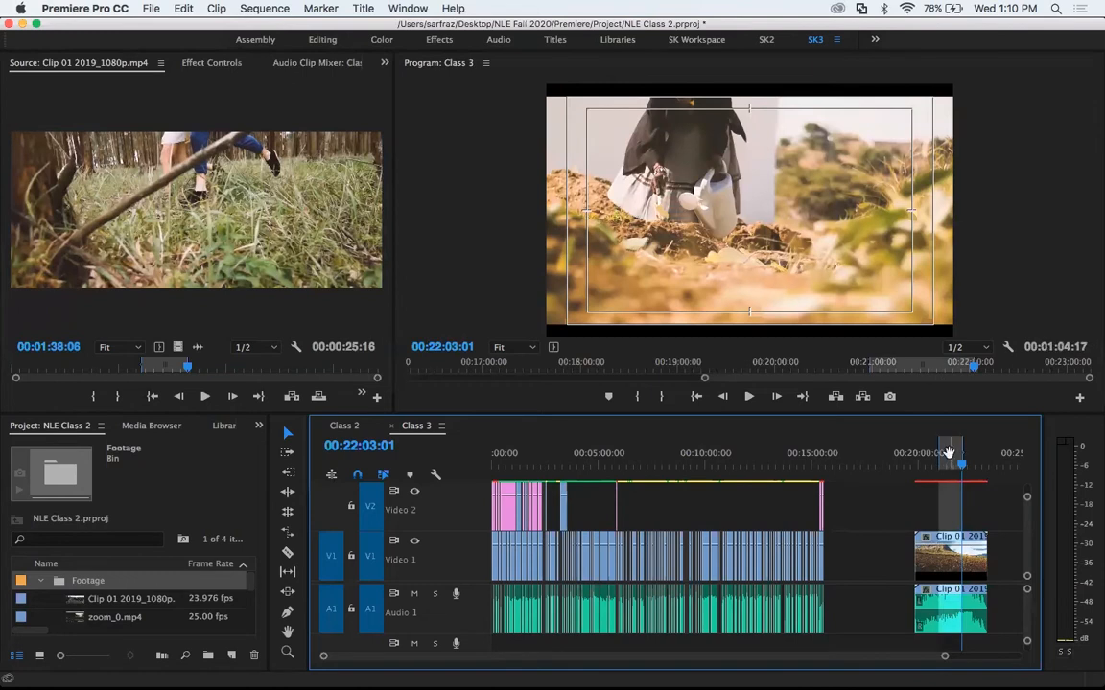
key(alt+x)
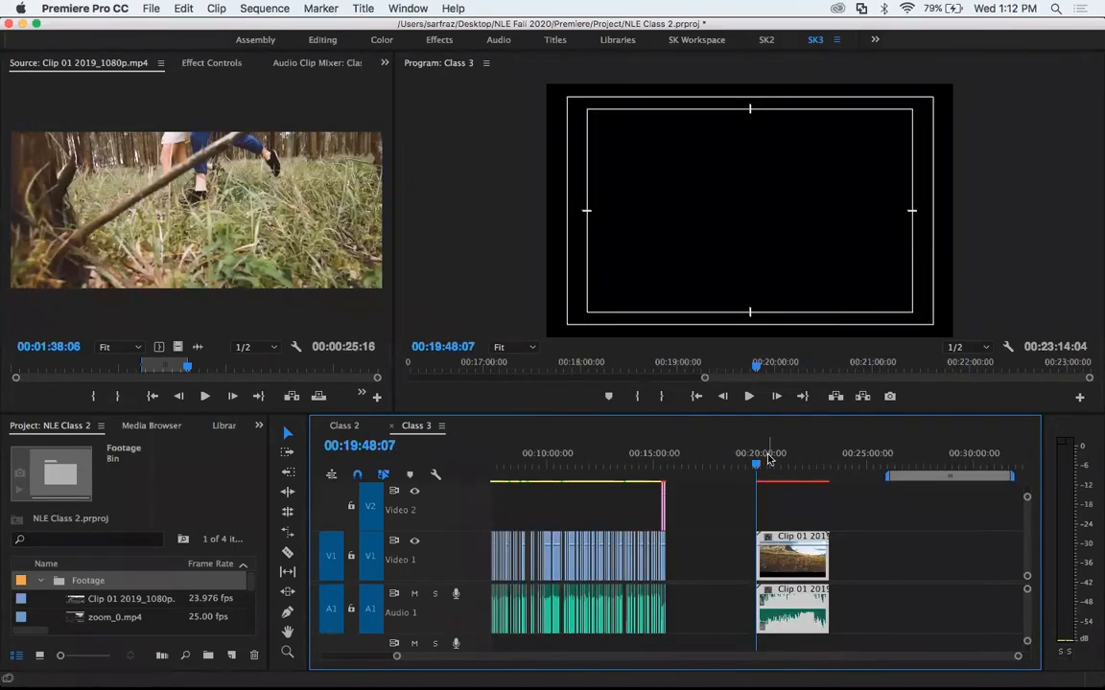
Mark the last clip of Class 3 from 00:20:20:15 to 00:21:55:10, and jump the playhead to the in and out points.
click(767, 460)
key(i)
click(802, 464)
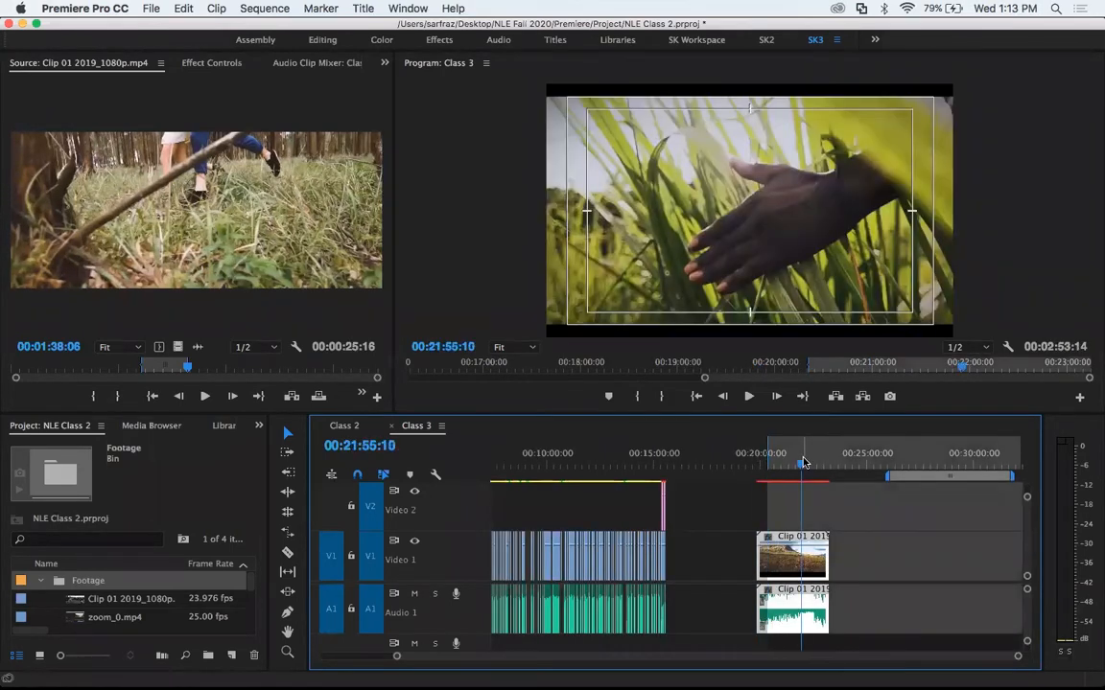
key(o)
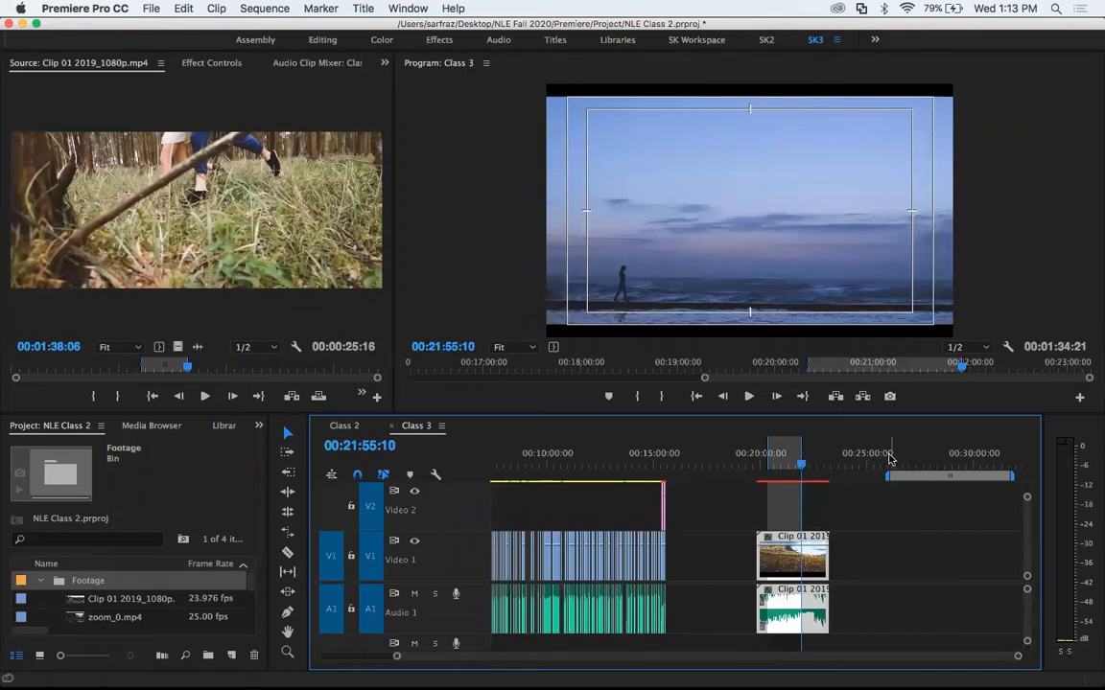
key(shift+i)
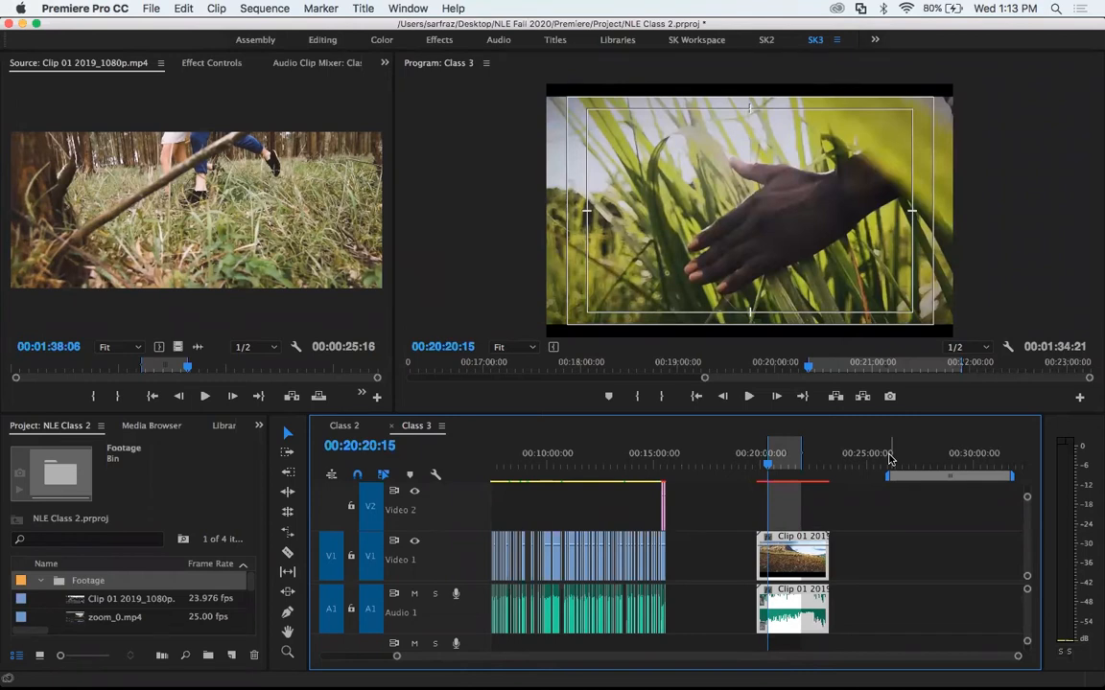
key(shift+o)
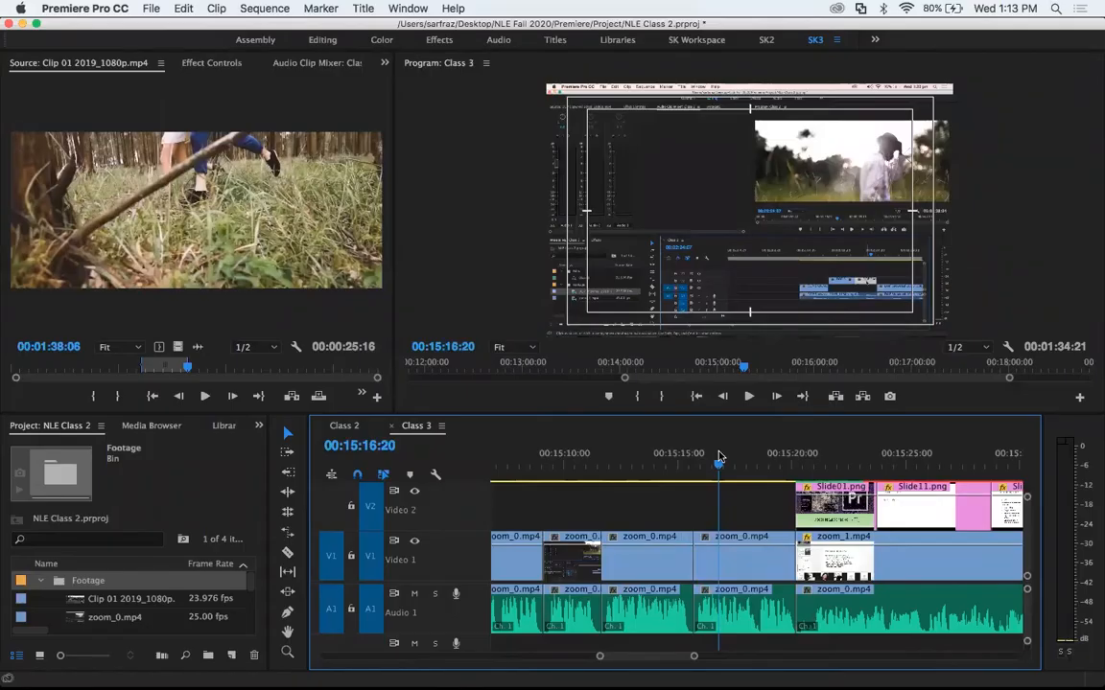
Turn off targeting for tracks V3 and V2 in Class 3 and step between edit points, finishing at 00:15:20:05.
key(Down)
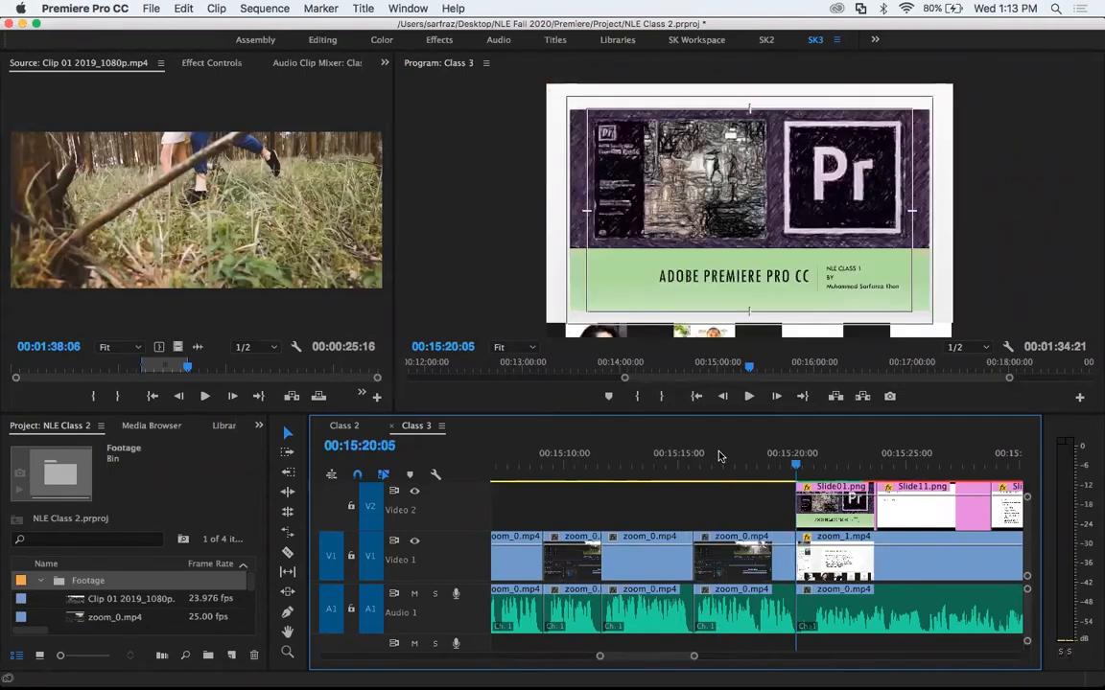
scroll(537, 499, up, 2)
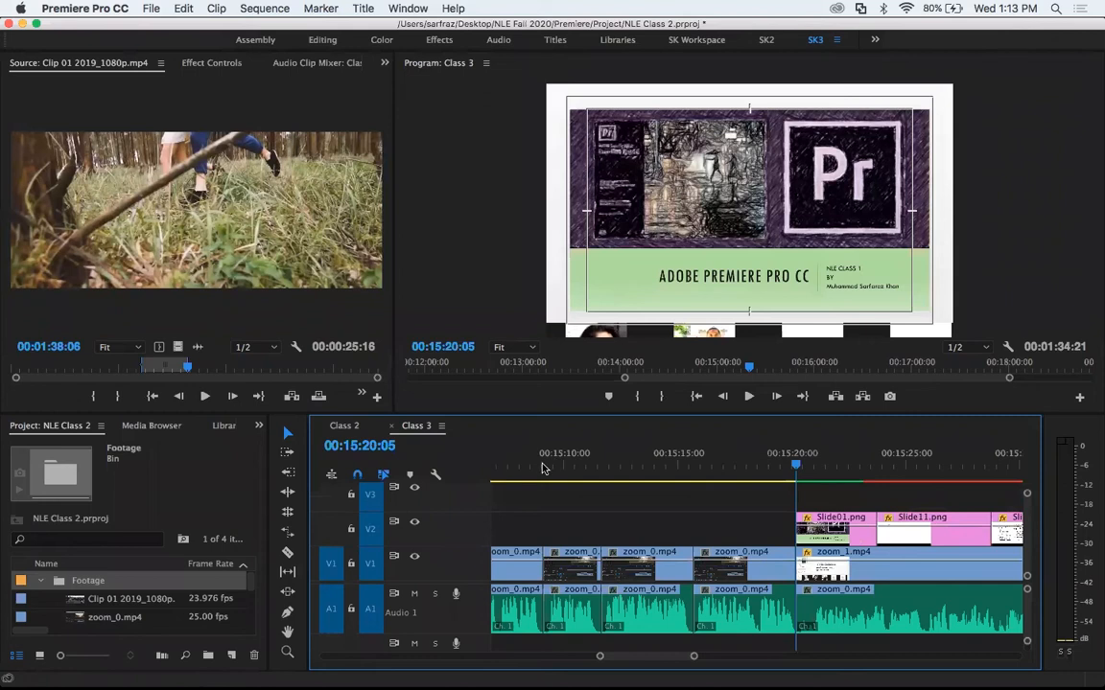
click(370, 501)
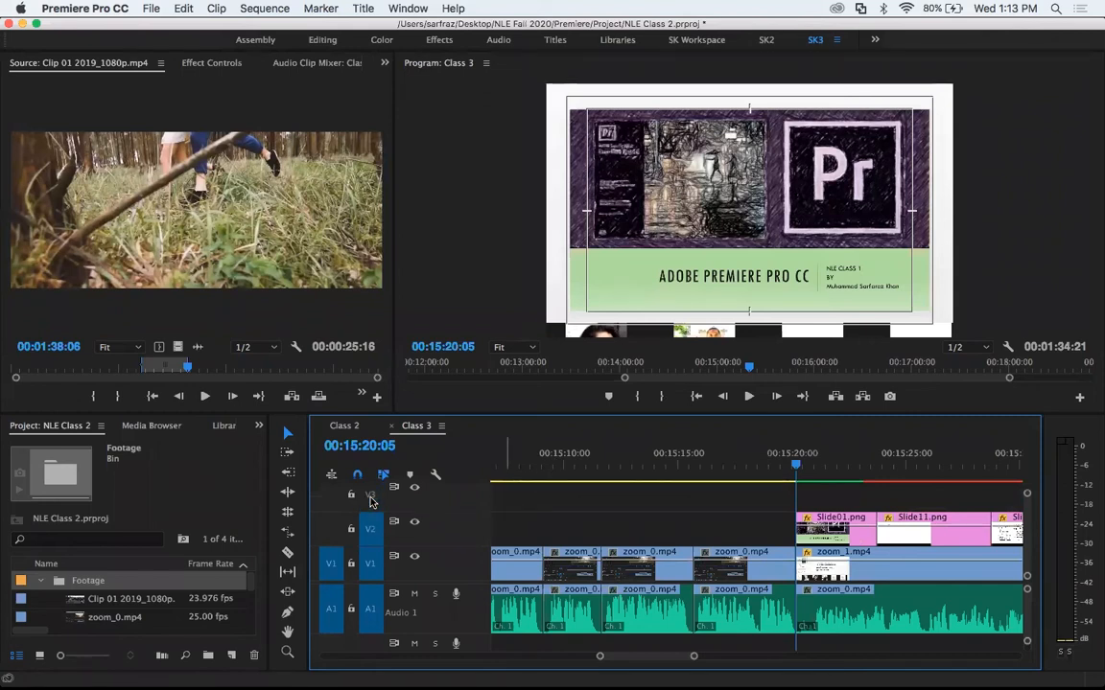
key(minus)
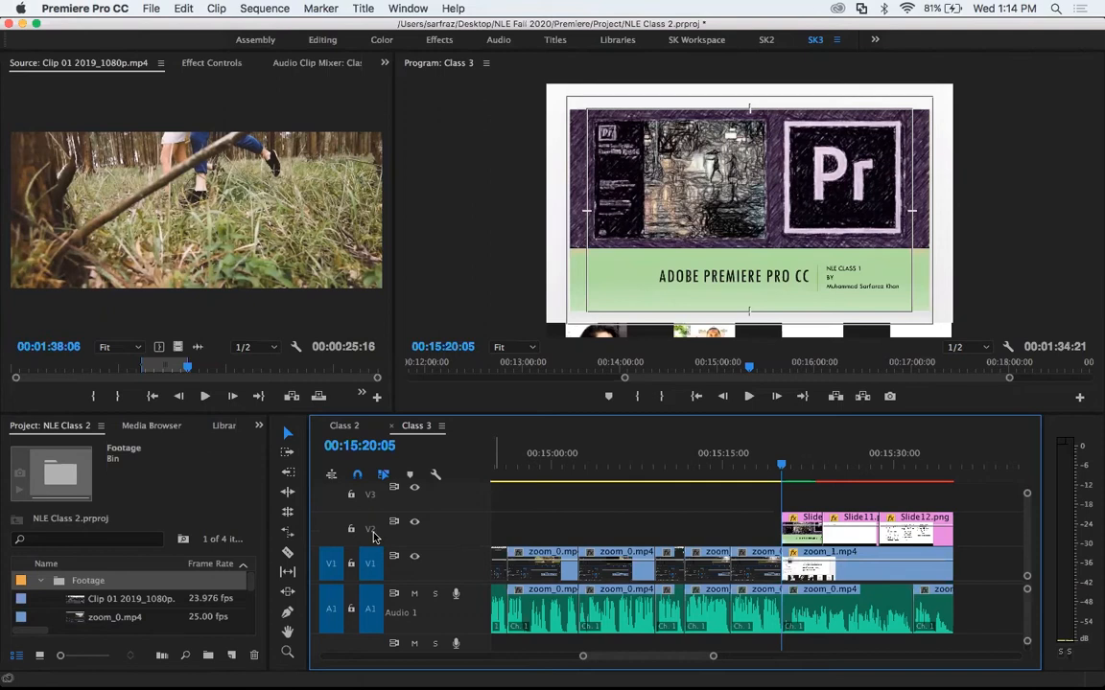
key(Down)
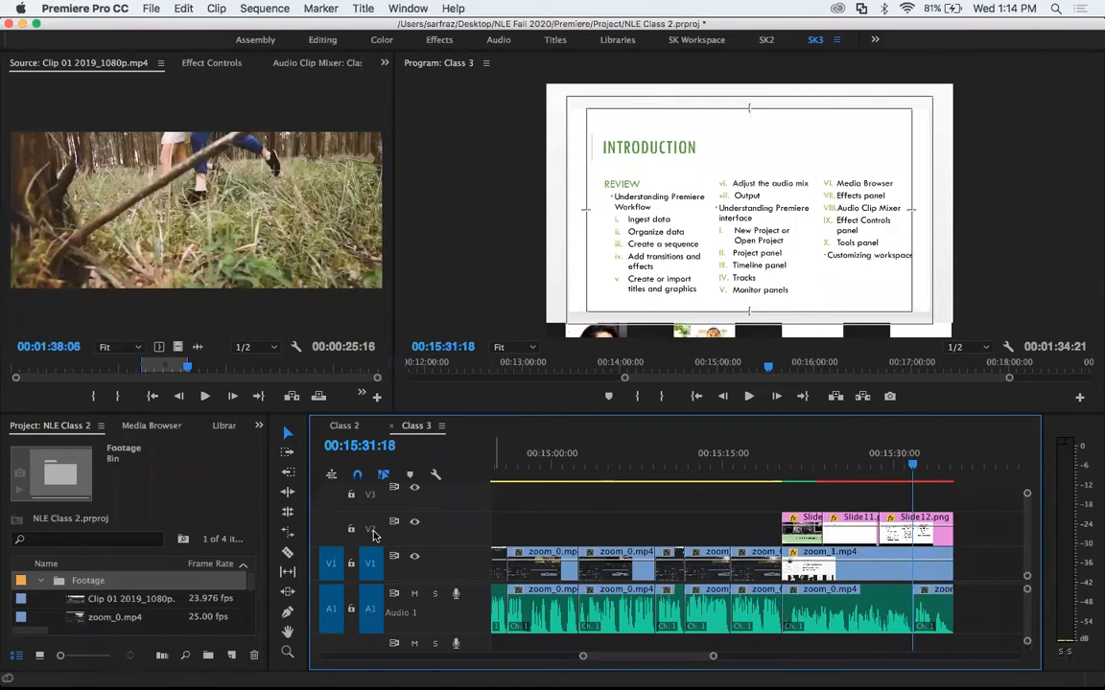
drag(842, 468, 821, 470)
key(Down)
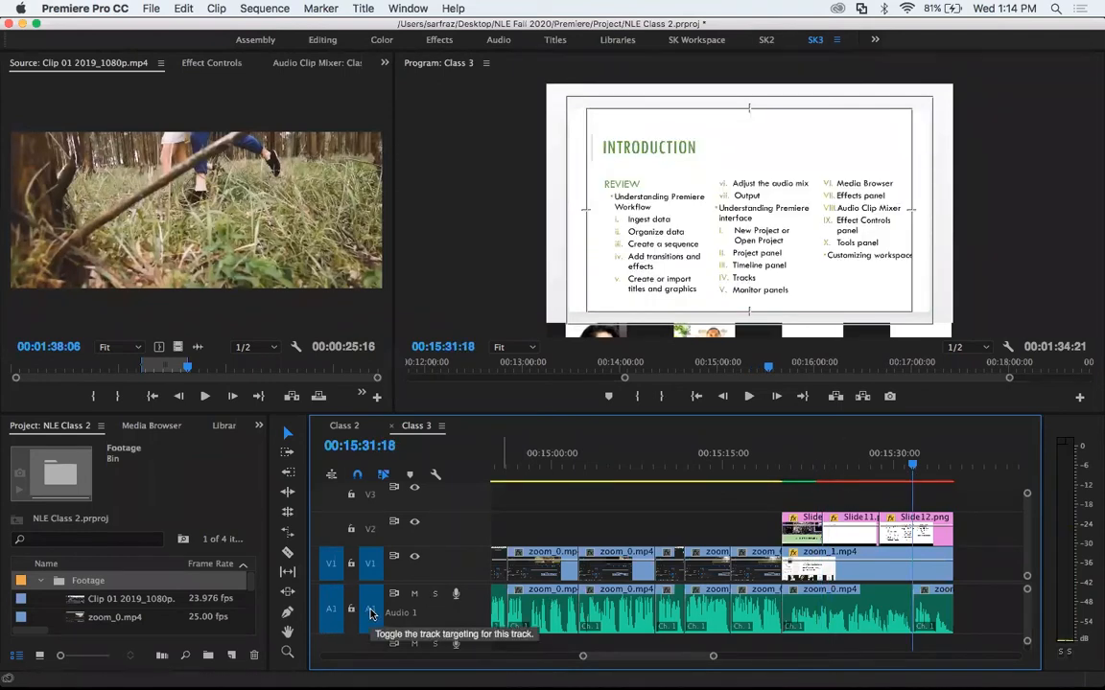
key(Up)
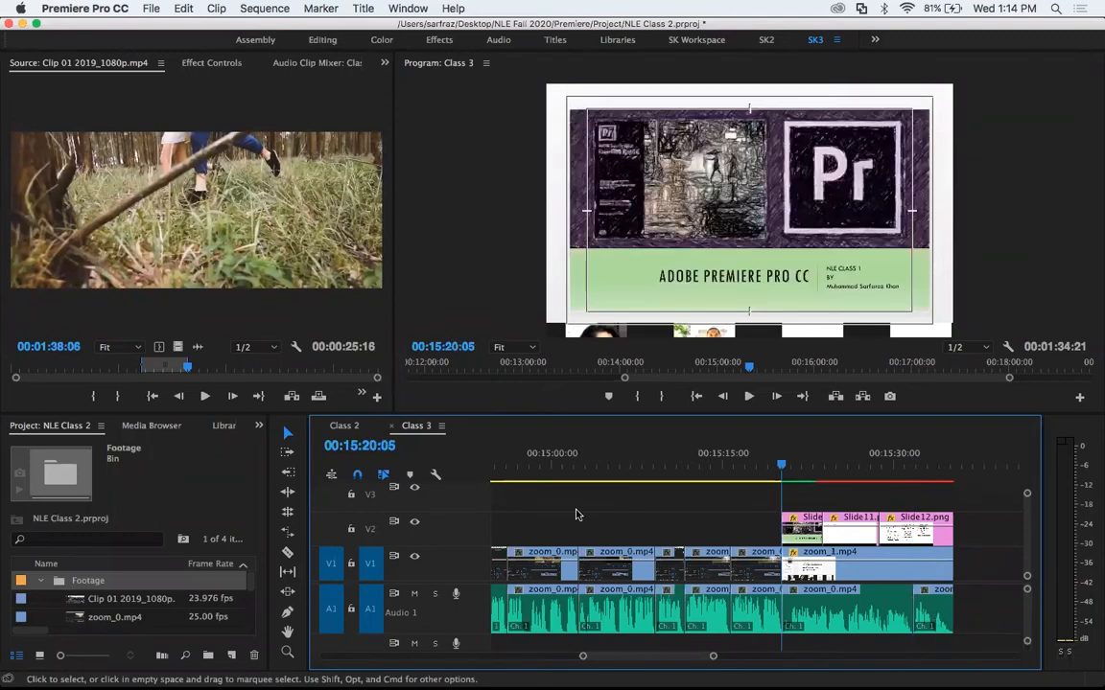
With track V2 targeted, duplicate its Slide11.png clip onto V3 at 00:15:26:18 and step the playhead to the edit at 00:15:28:19.
click(371, 531)
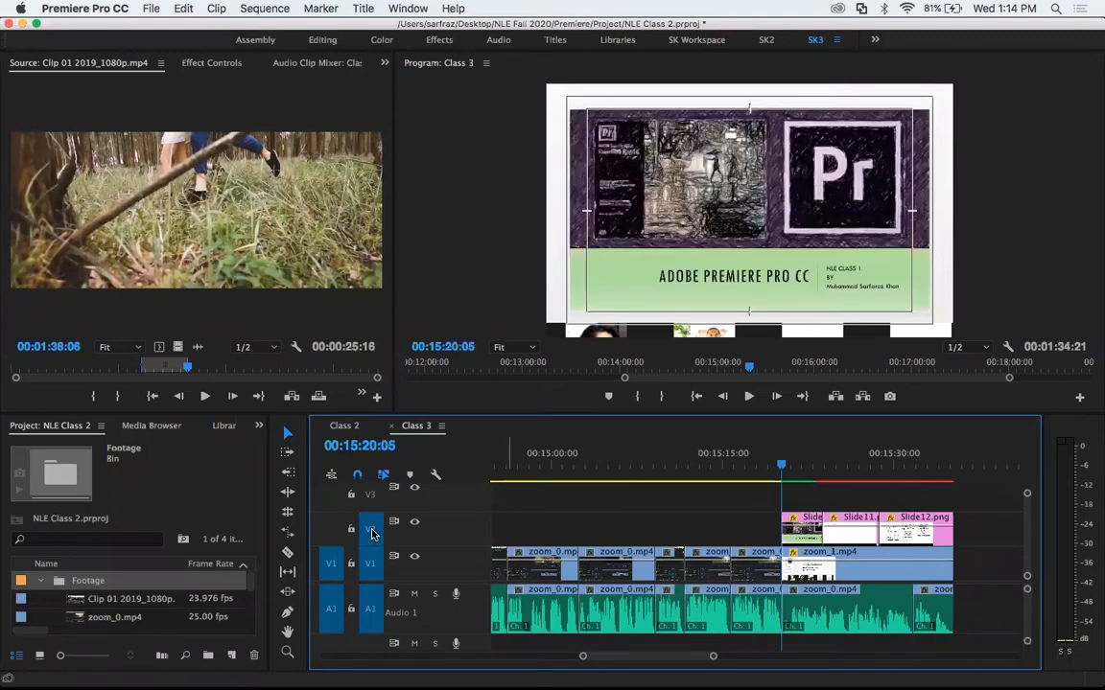
key(Down)
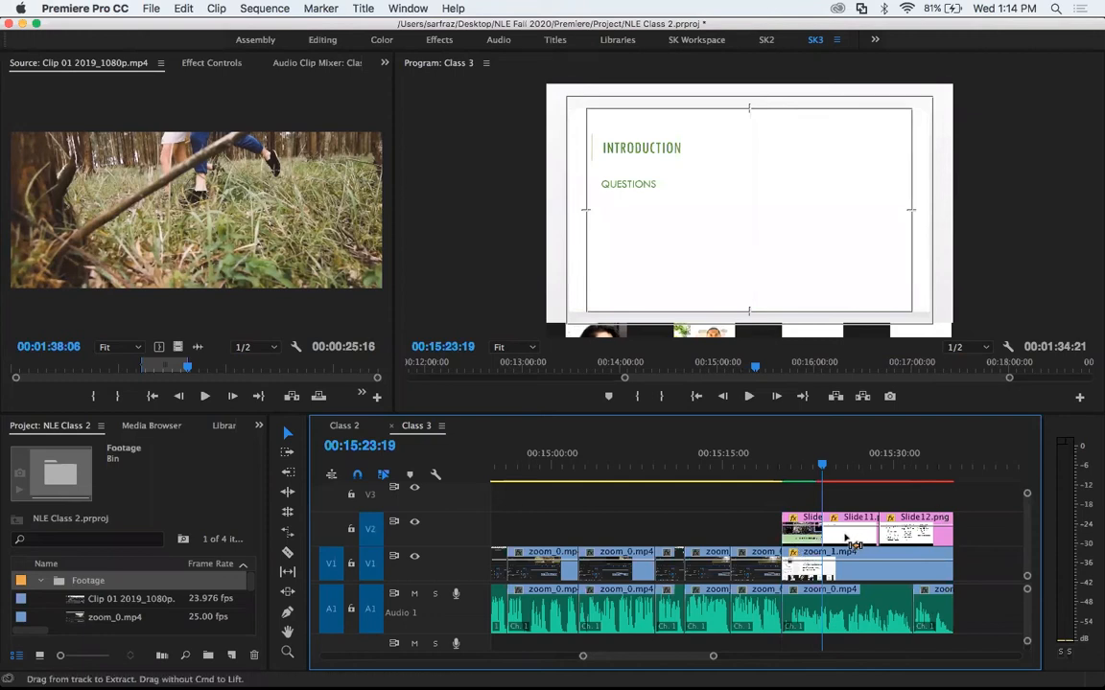
drag(854, 530, 892, 502)
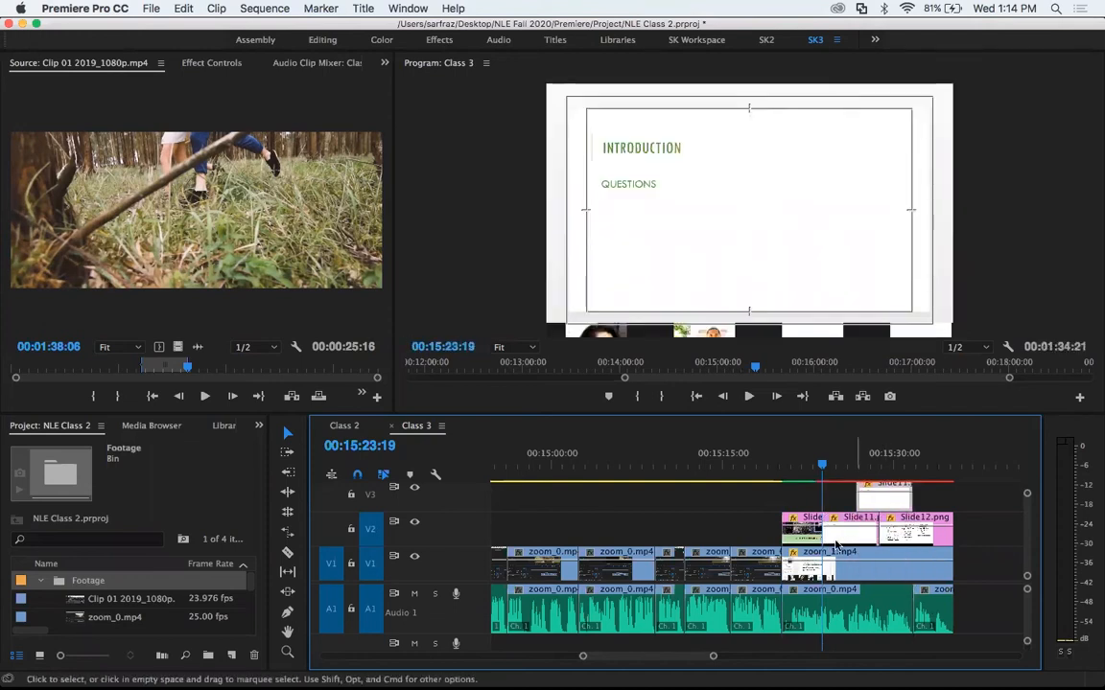
click(699, 517)
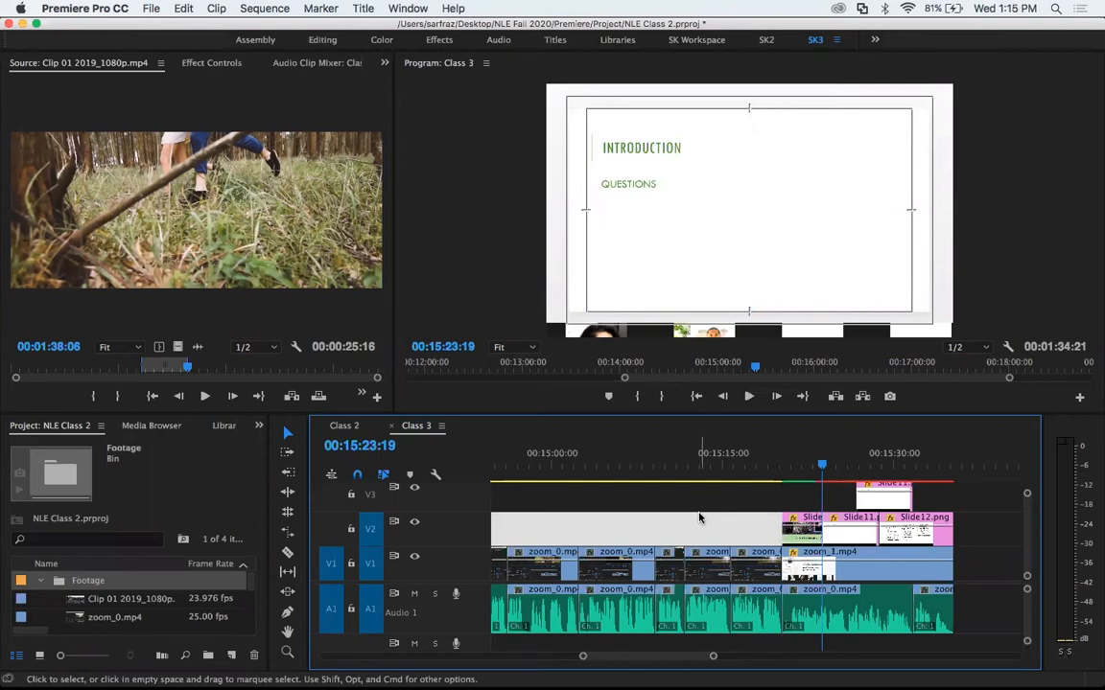
key(Down)
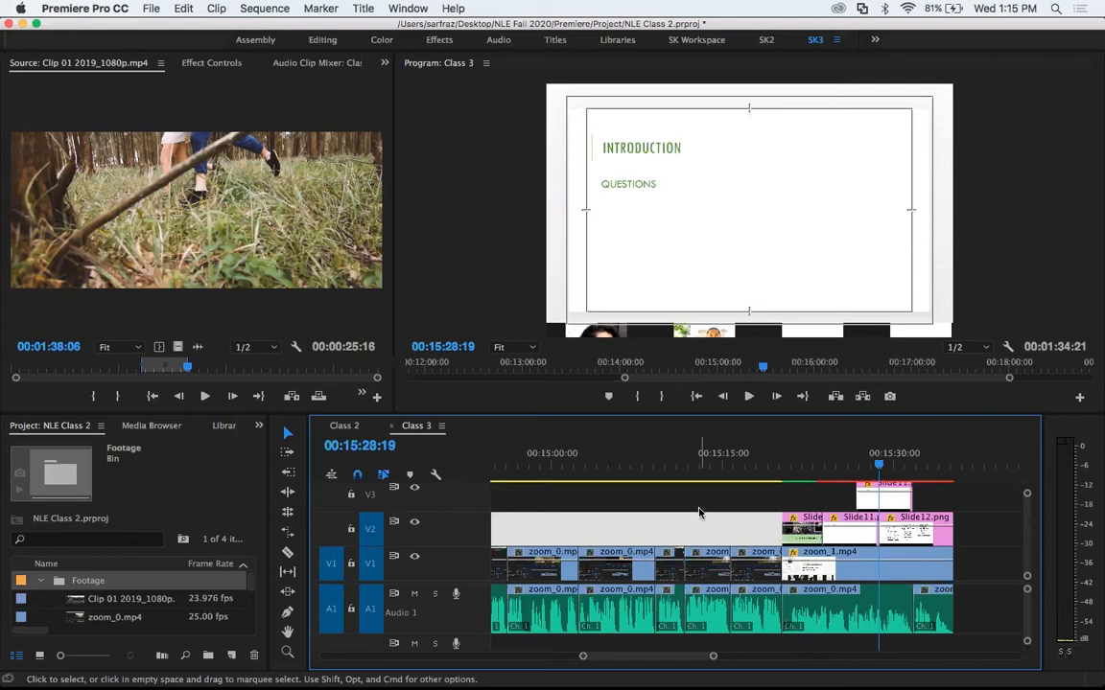
Target track V3 and step back through the edit points to 00:15:15:18, then forward one edit.
click(370, 495)
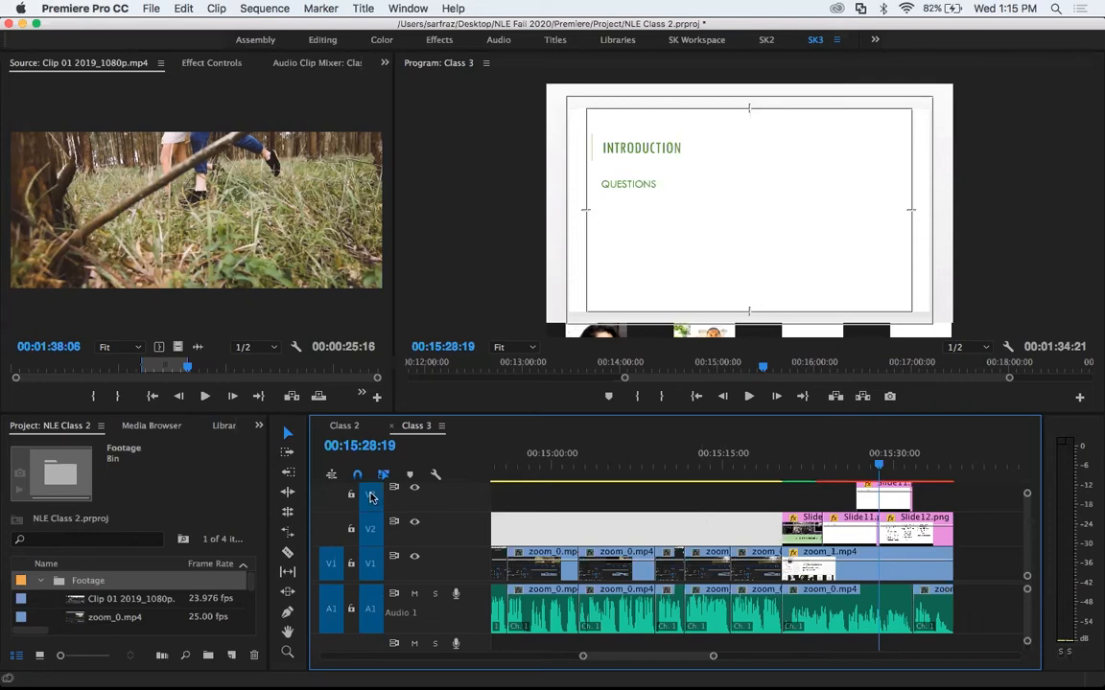
key(Up)
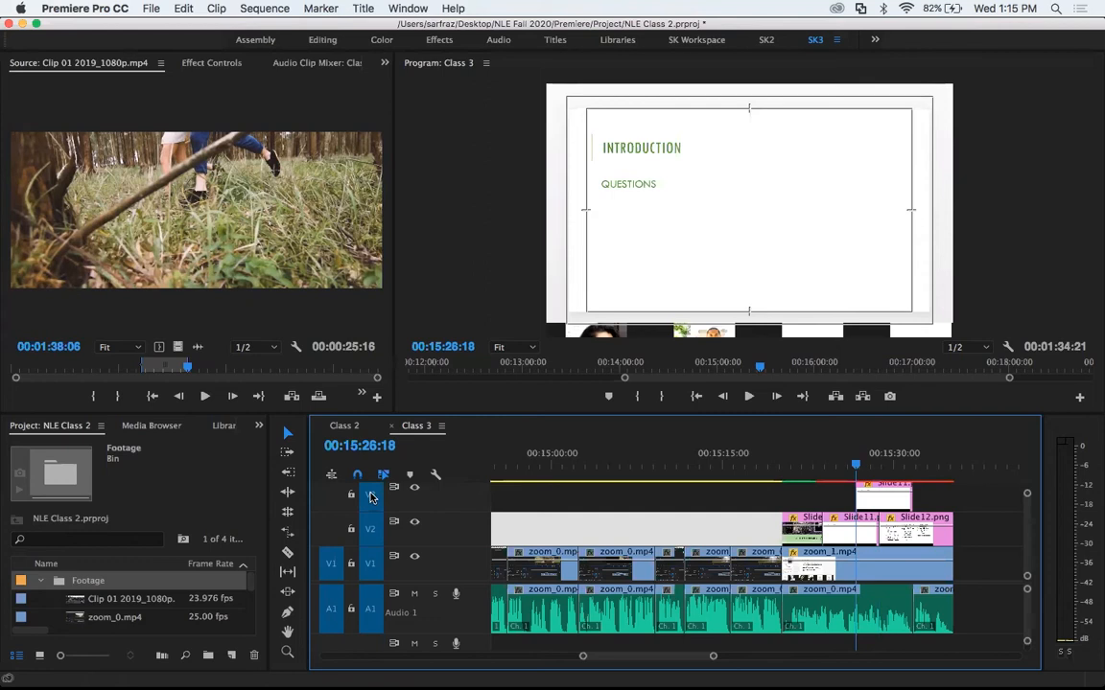
key(Up)
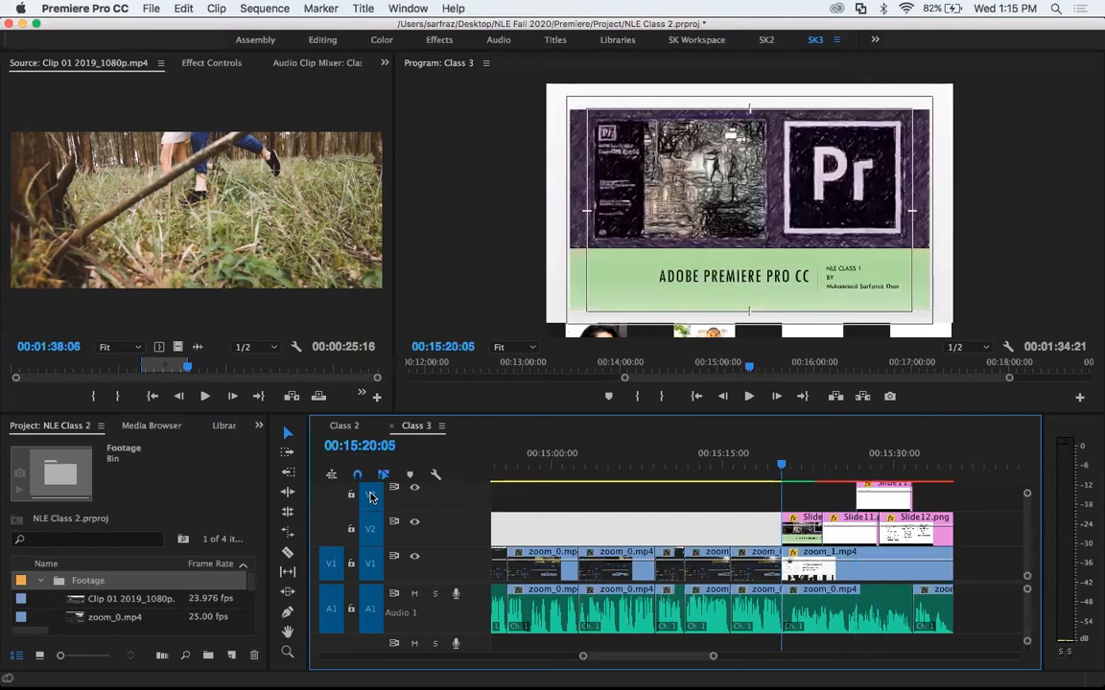
key(Up)
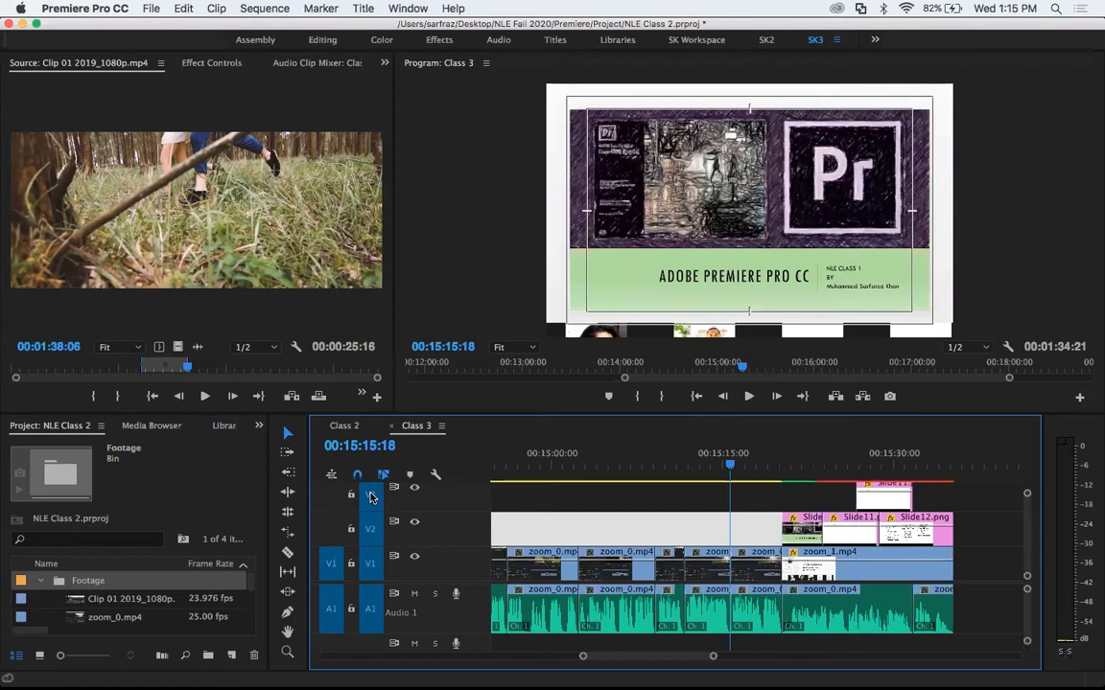
key(Down)
Select the V1 clip starting at 00:14:36:10 and move the selection to the next V1 clip at 00:14:39:05.
click(802, 468)
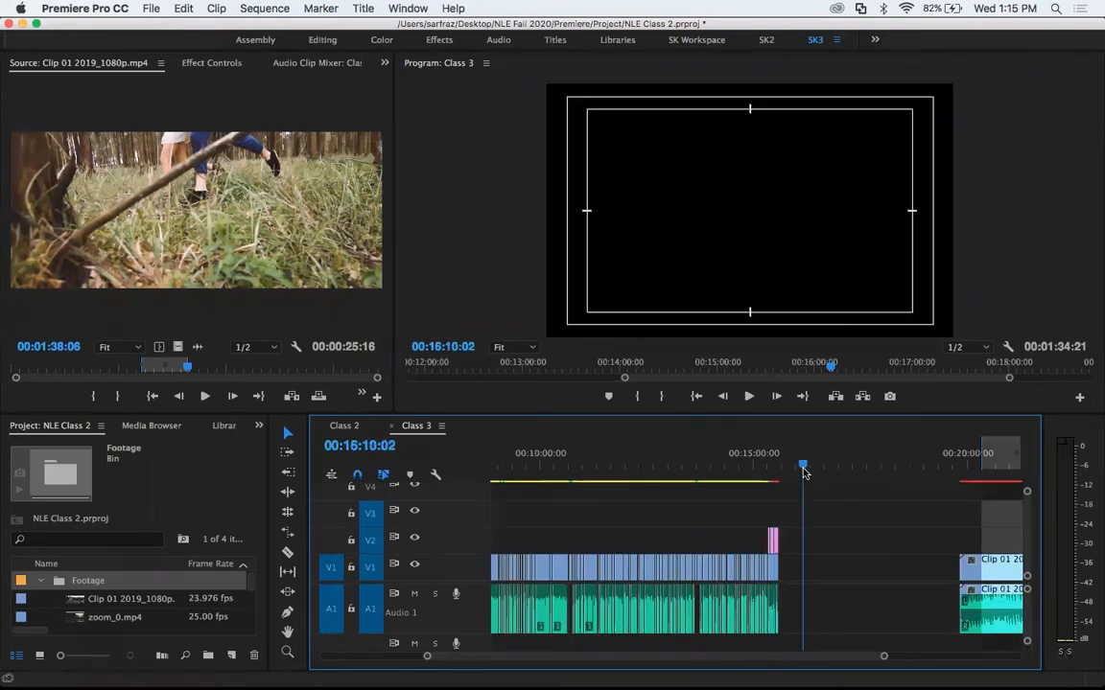
click(731, 462)
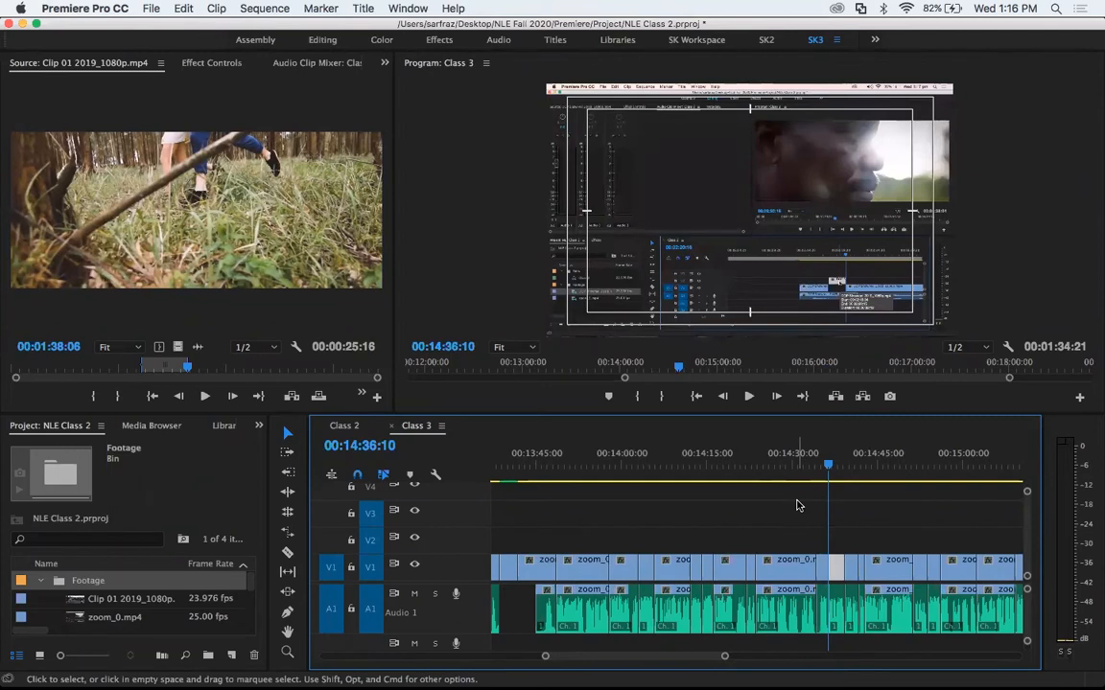
key(Down)
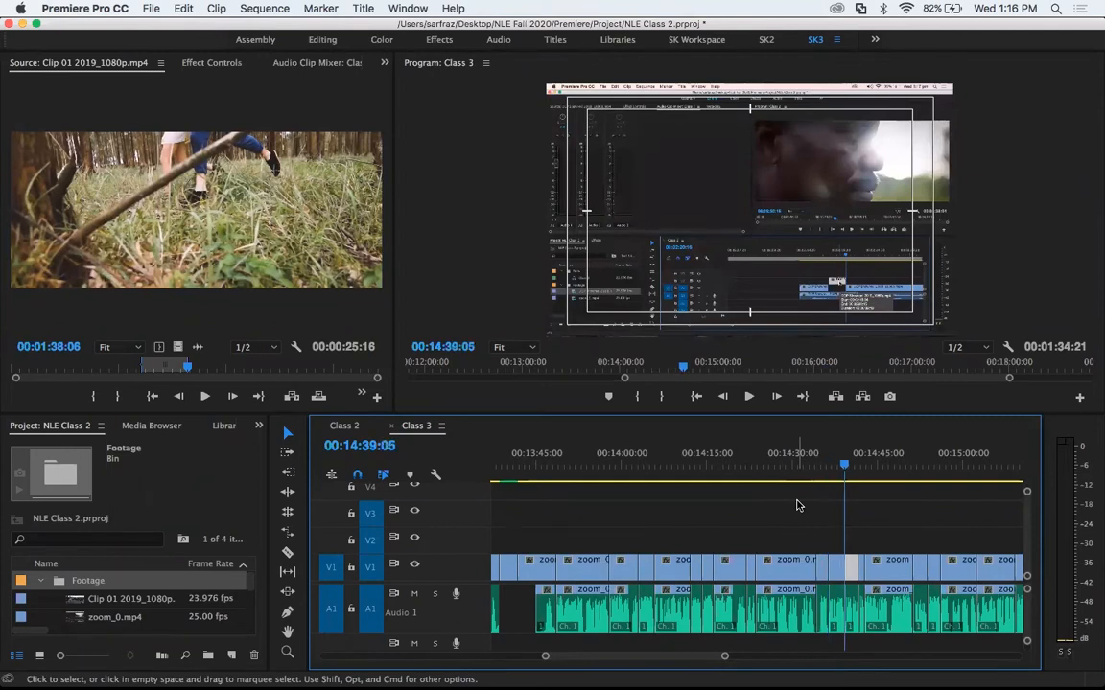
key(space)
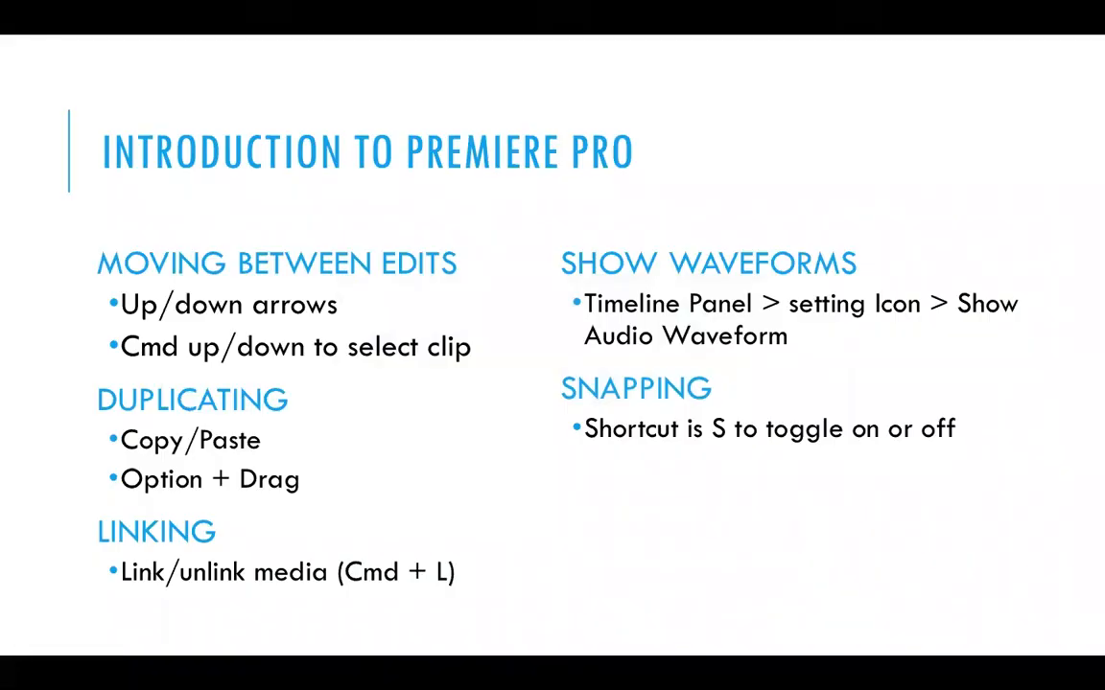
Switch to Premiere Pro, copy the last slide clip on V2 and paste it onto V1 at about 00:15:44.
key(super+Tab)
drag(835, 518, 804, 539)
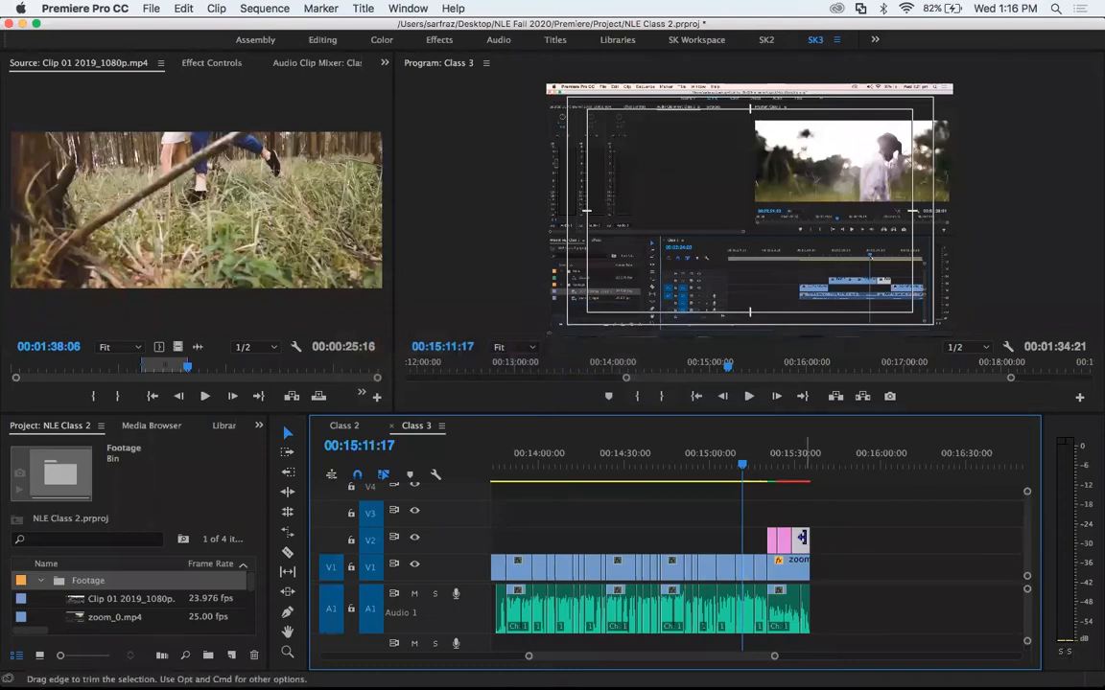
click(834, 468)
key(super+v)
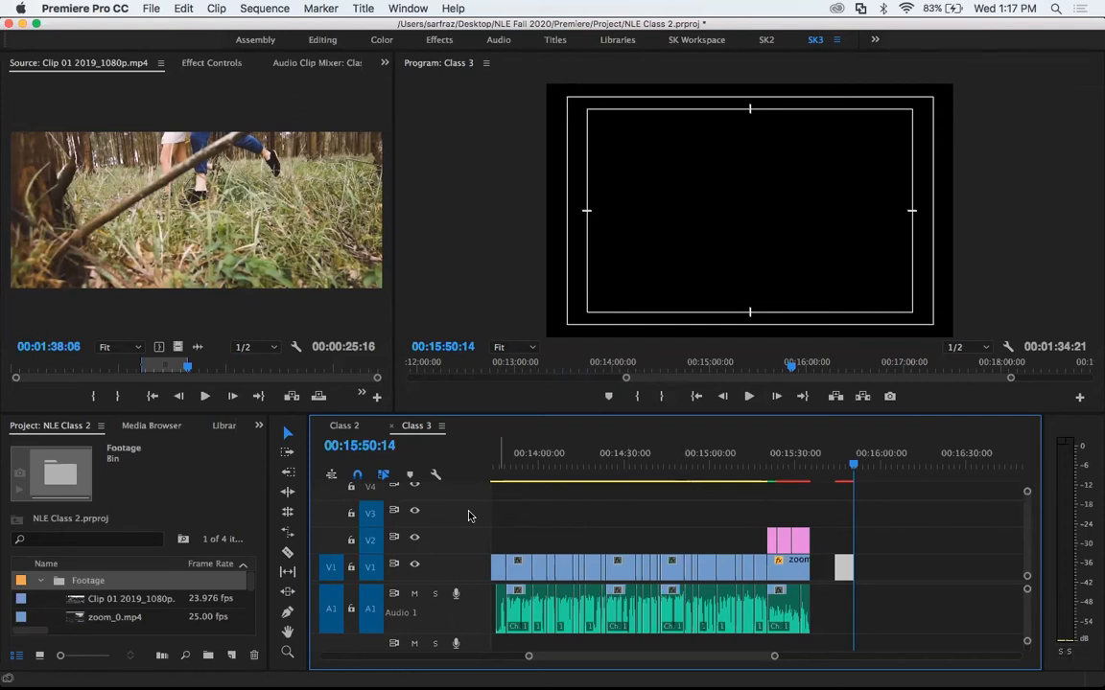
Turn off targeting for V2 and V1, paste the slide clip onto V3 at 00:15:50:14, and switch to the presentation.
click(370, 540)
click(368, 569)
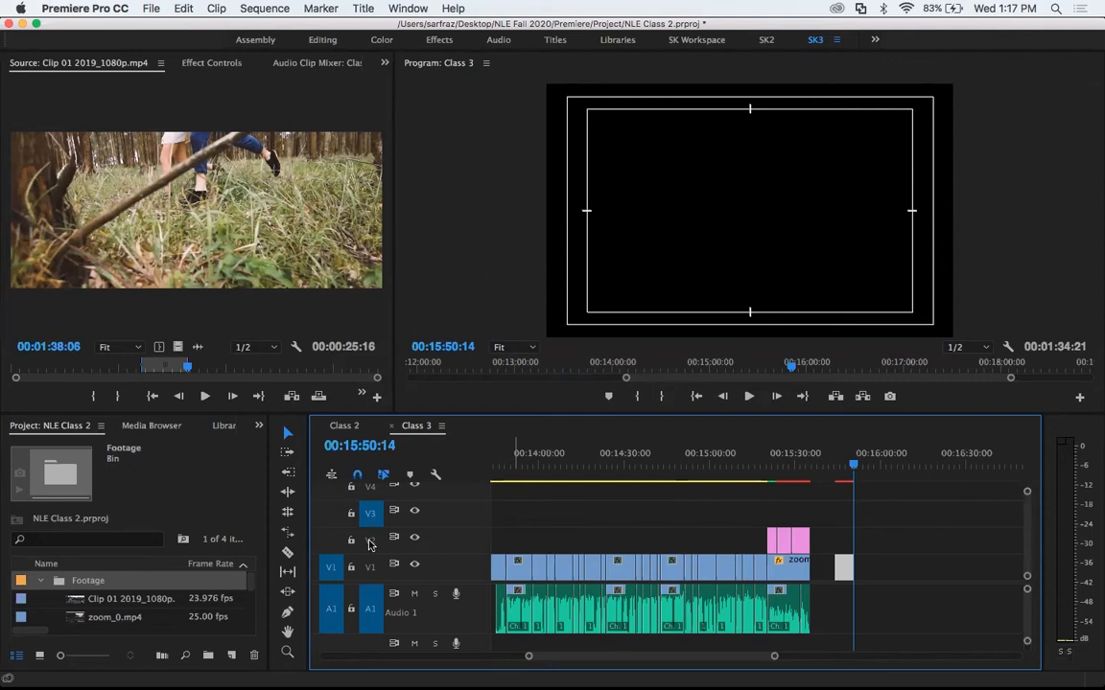
key(period)
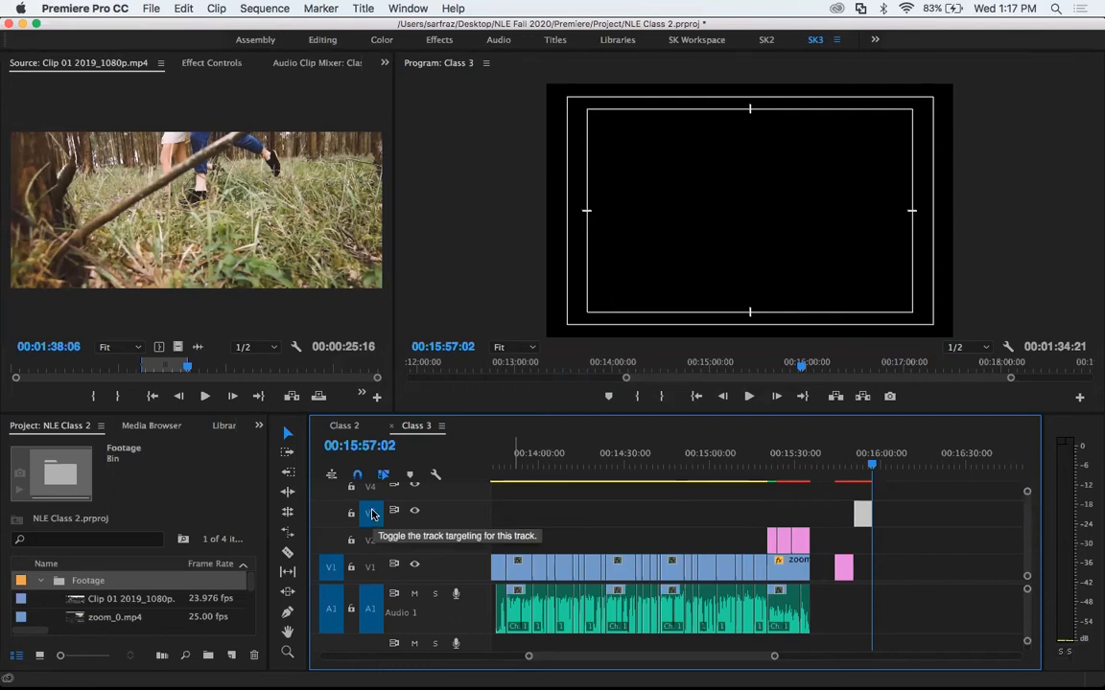
key(super+Tab)
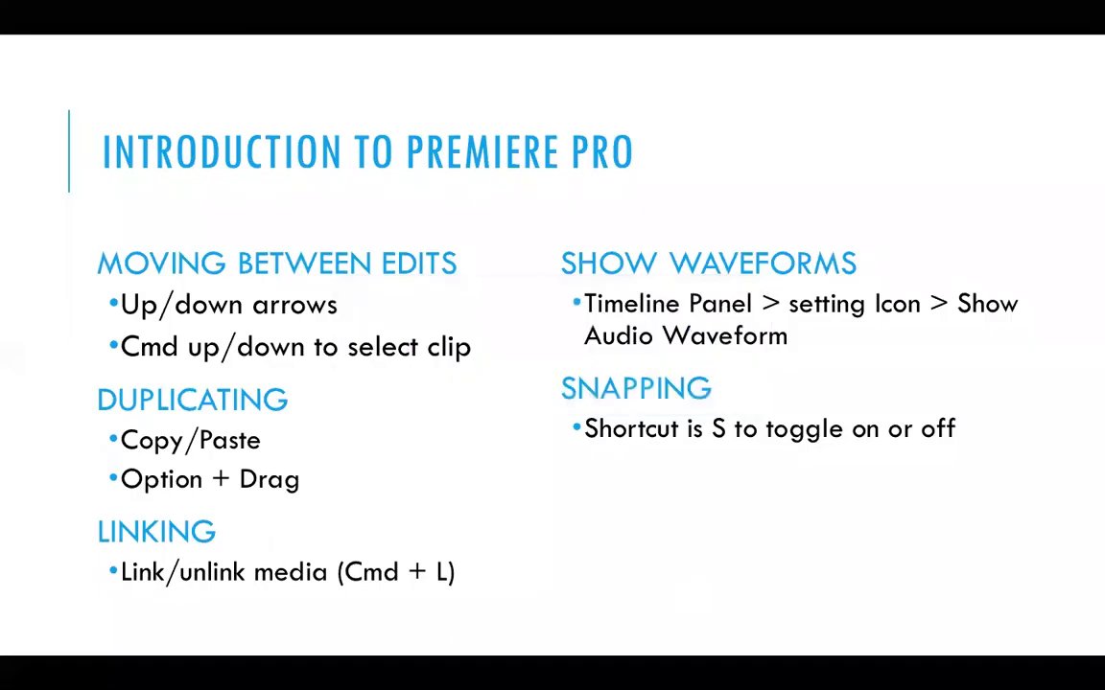
Back in Premiere Pro, paste the slide clip onto V2 at 00:15:57:02 and duplicate it onto V3 at about 00:16:07.
key(super+Tab)
key(=)
key(=)
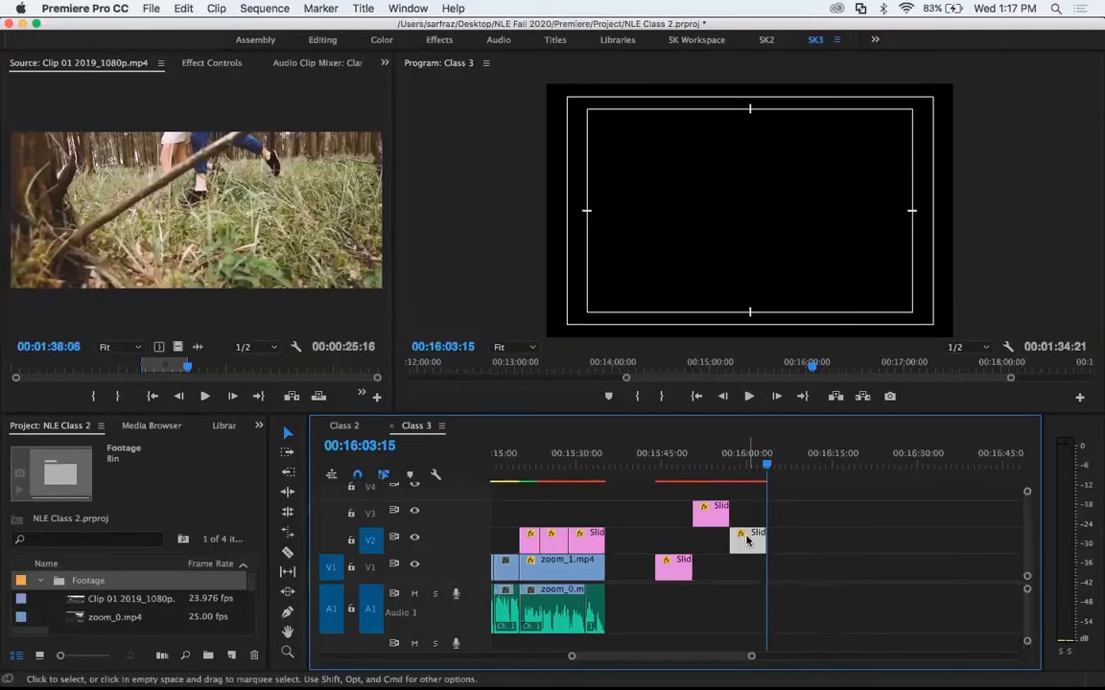
drag(747, 540, 804, 516)
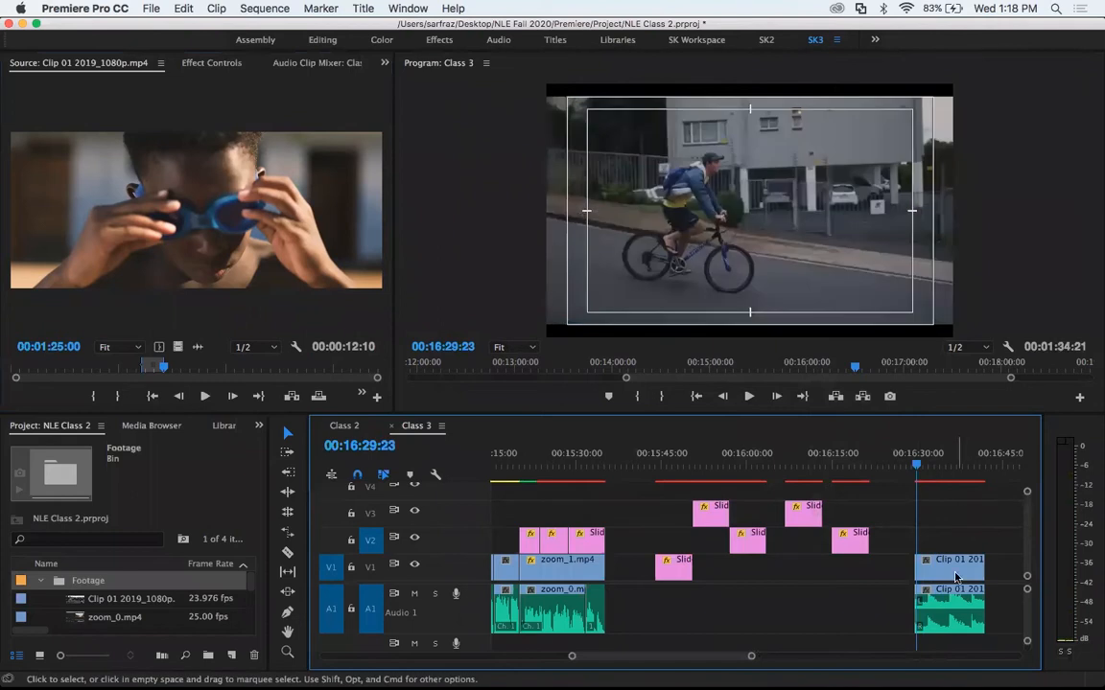
Select only the video of the Clip 01 segment at 00:16:29:23, then select its linked video and audio together.
alt+click(957, 575)
drag(915, 526, 959, 619)
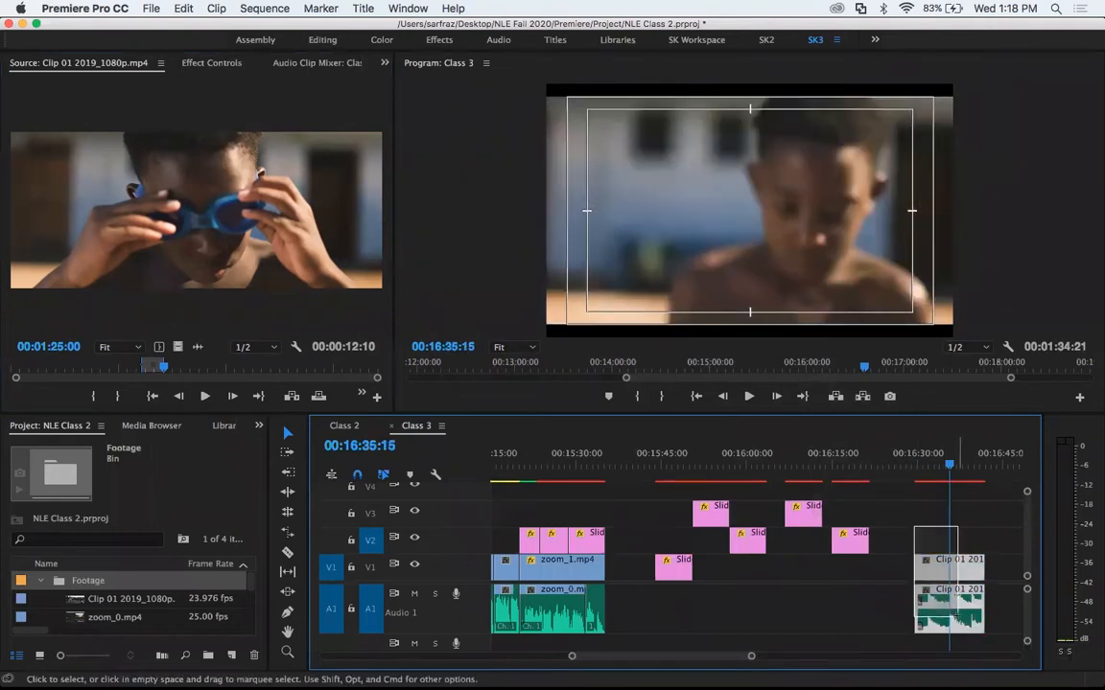
click(900, 602)
click(963, 570)
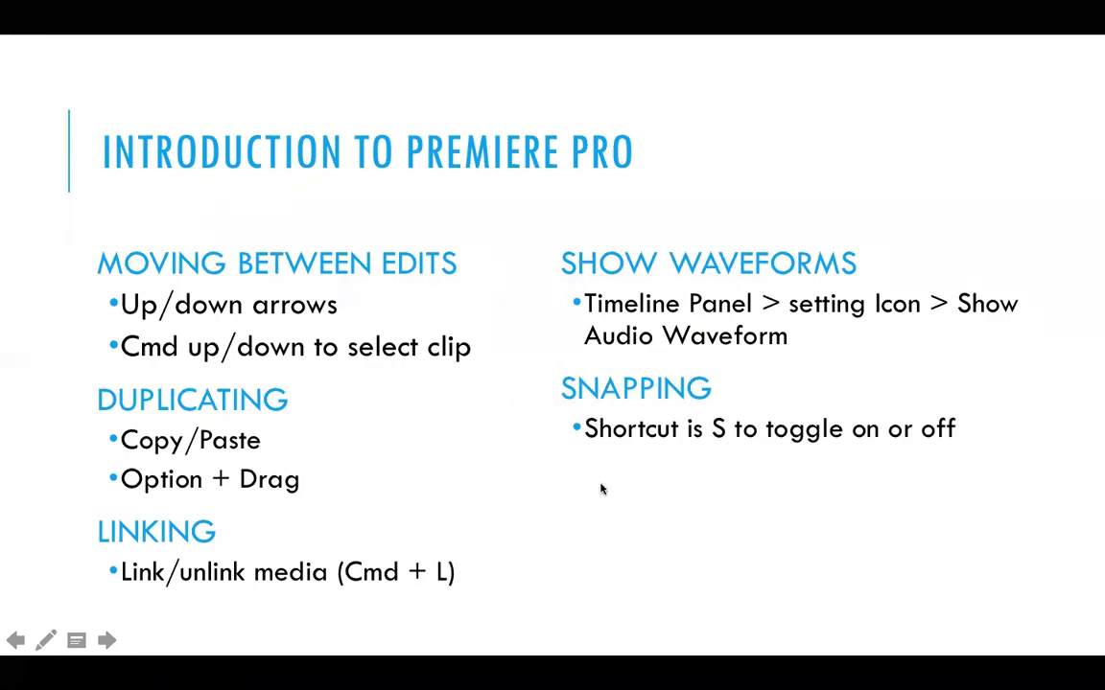
With snapping on, reposition the second Clip 01 segment on V1 against the end of the Clip 01 segment before it.
key(super+Tab)
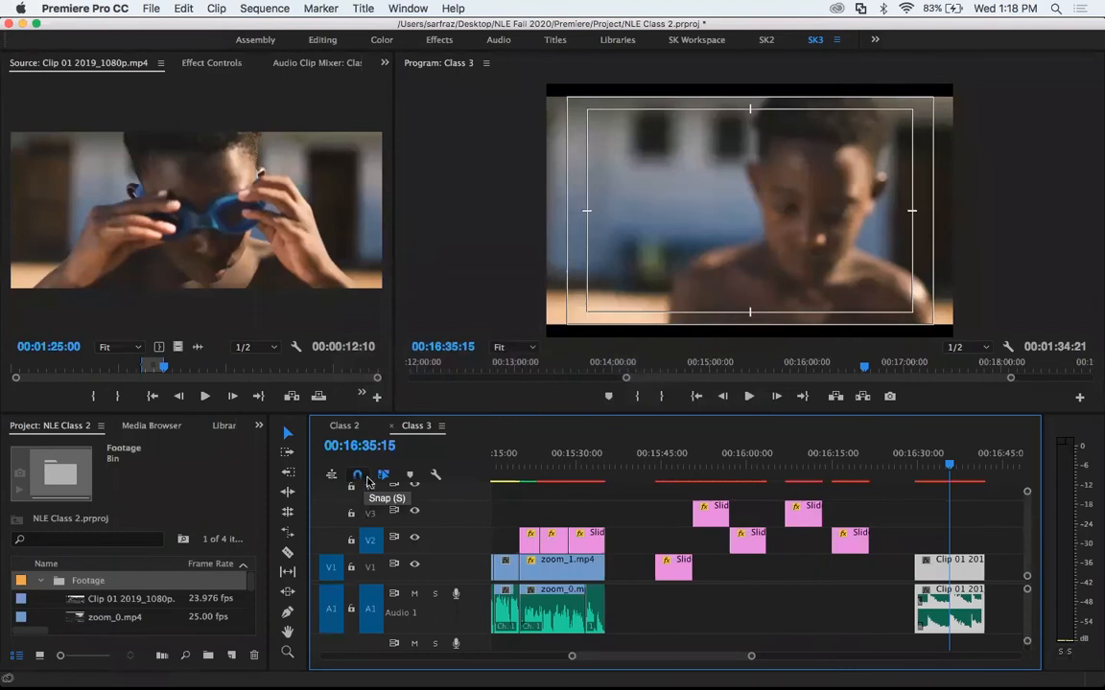
click(916, 592)
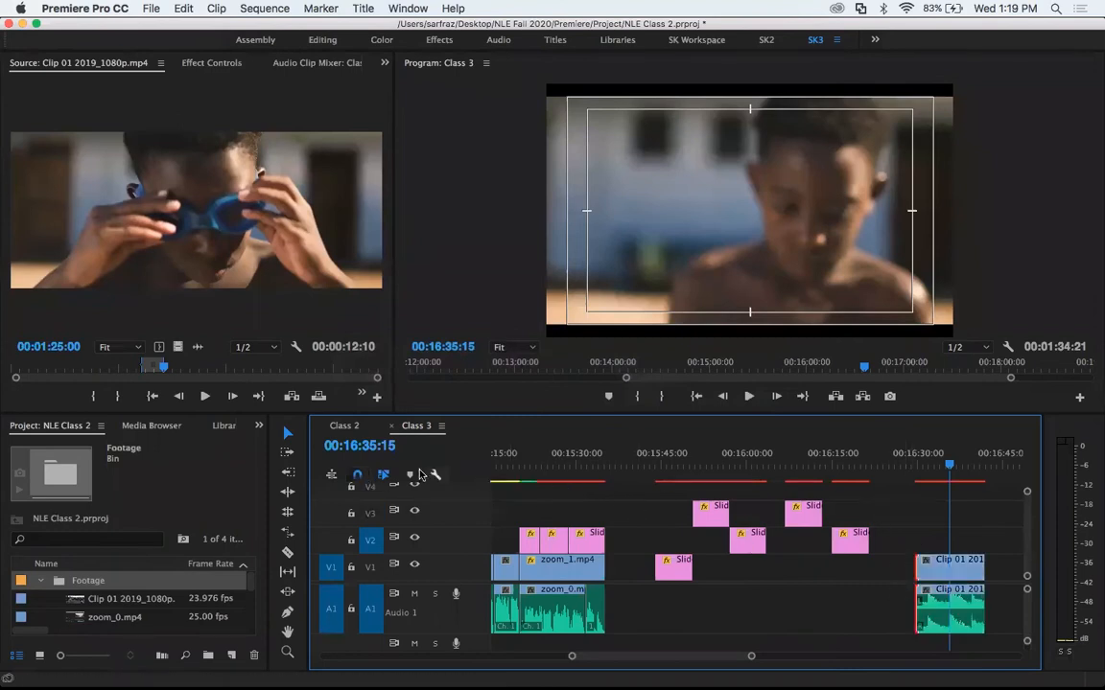
click(758, 609)
drag(628, 344, 937, 579)
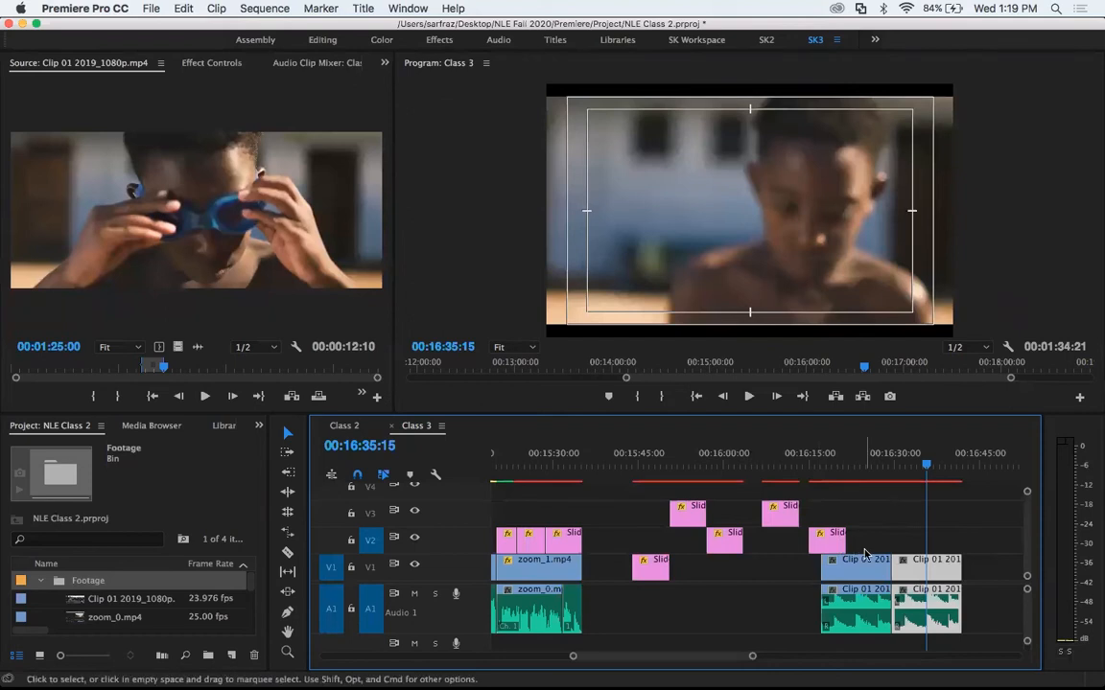
mouse_move(933, 569)
mouse_down()
mouse_move(923, 569)
mouse_move(942, 572)
mouse_up()
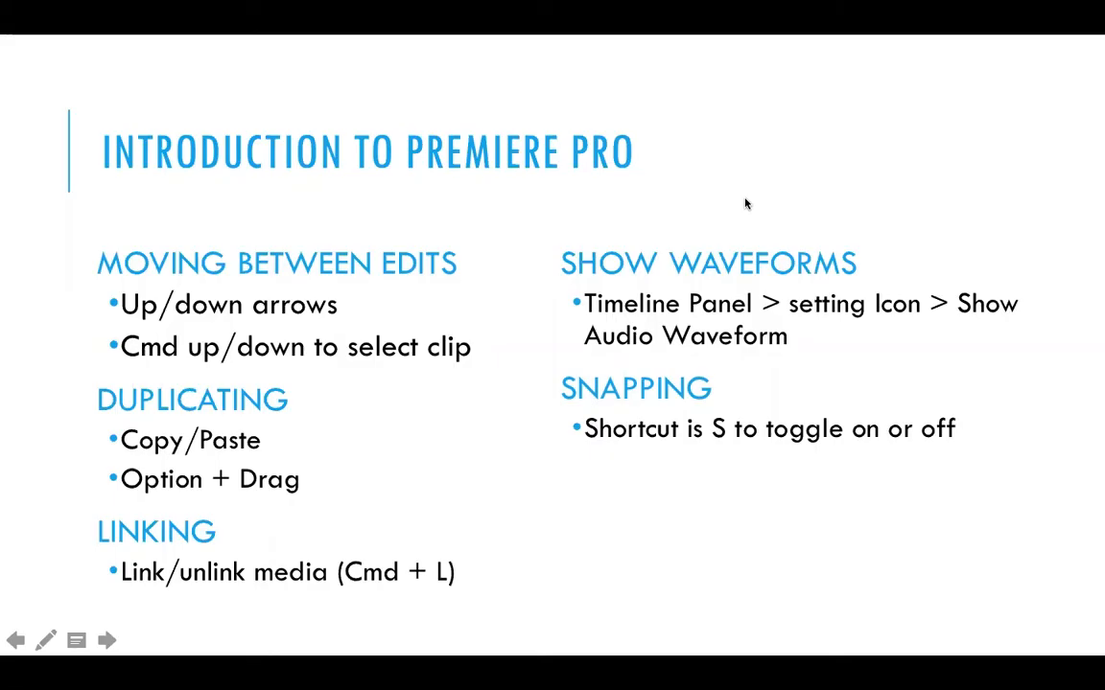
Unlink the video and audio of the second Clip 01 segment and deselect it.
key(Right)
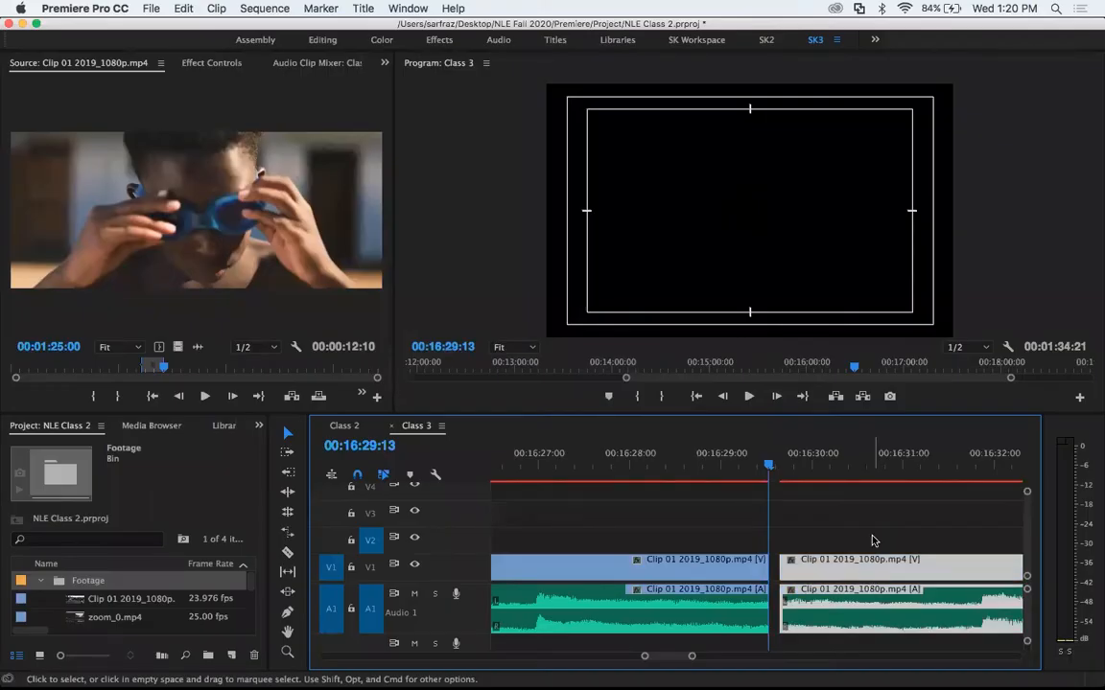
key(super+l)
scroll(877, 523, right, 1)
click(878, 522)
Select the unlinked video clip starting at 00:16:29:16, move it up to V2 and back down to V1.
click(861, 573)
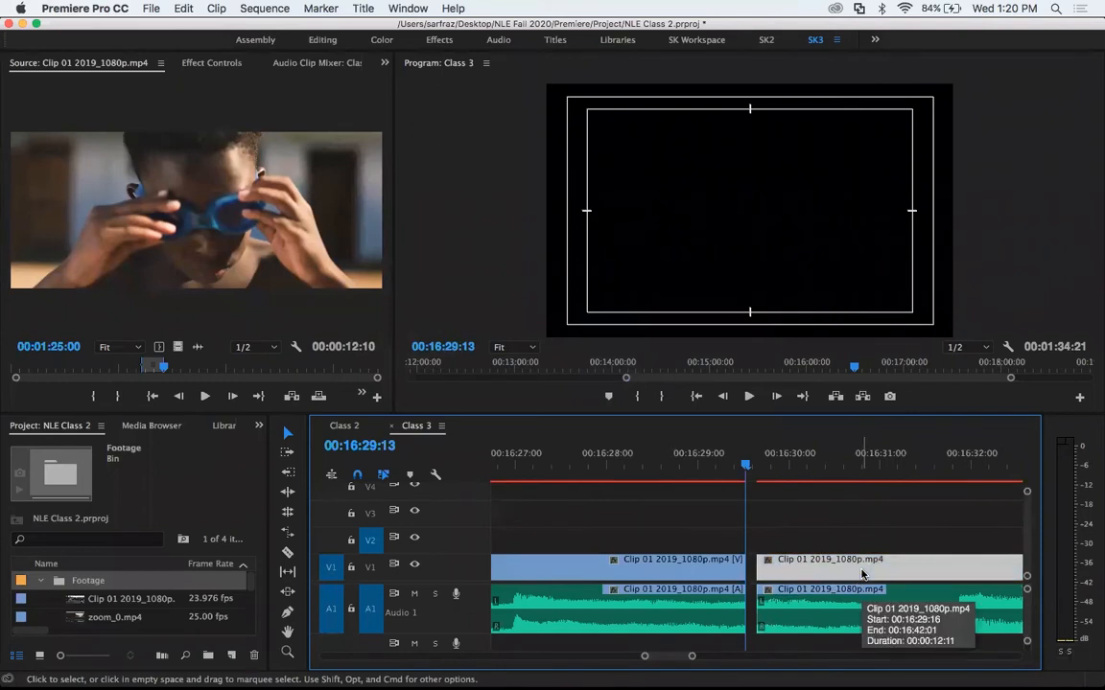
key(alt+Up)
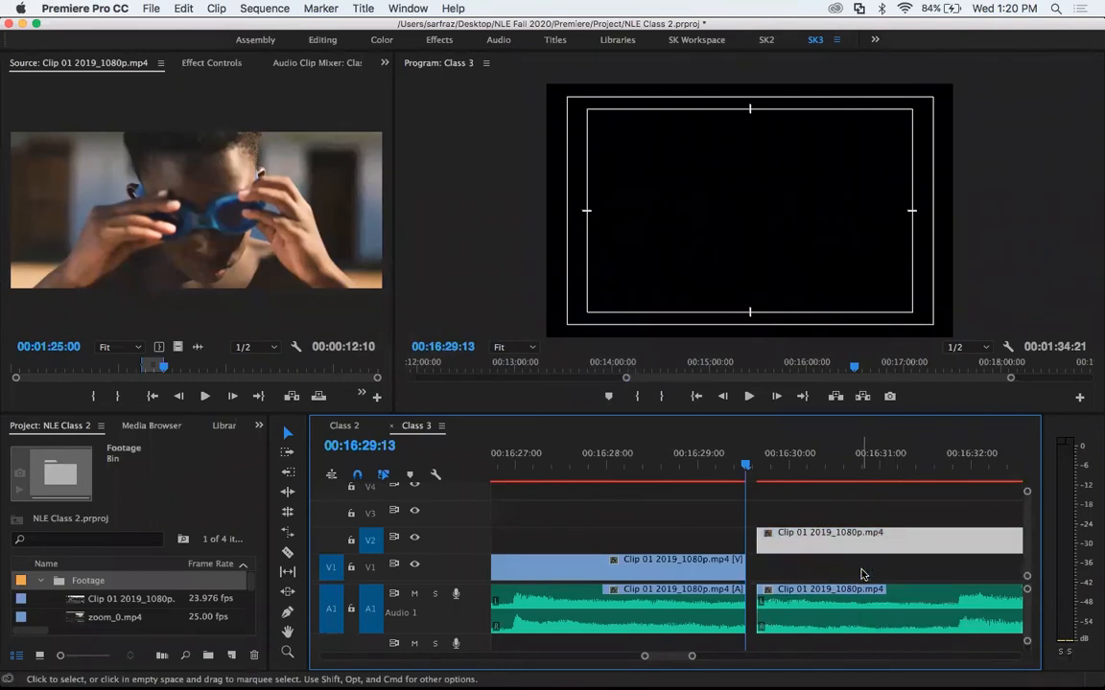
key(alt+Down)
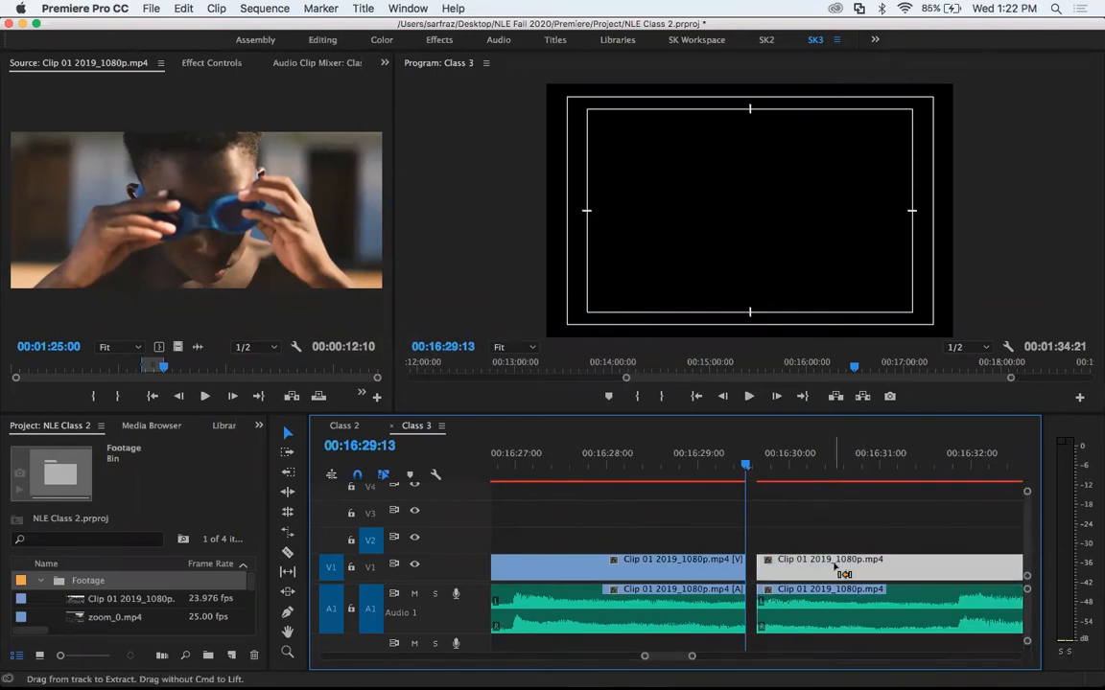
Nudge the unlinked V1 video clip three frames later, five earlier, four later and three earlier.
key(super+Right)
key(super+Right)
key(super+Right)
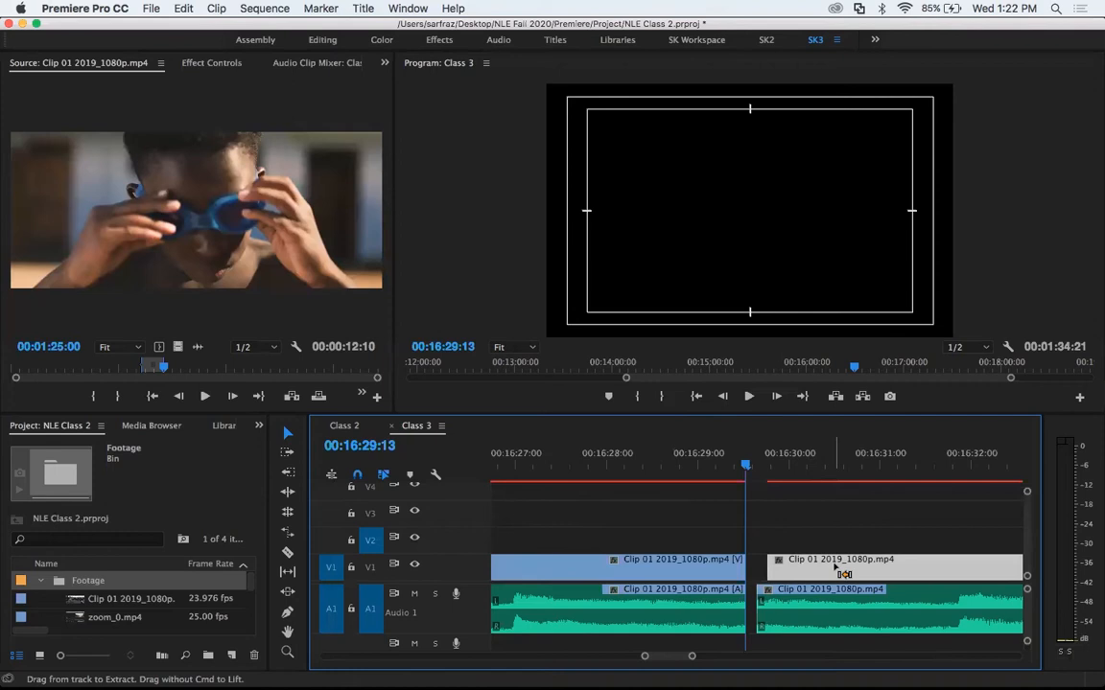
key(super+Left)
key(super+Left)
key(super+Left)
key(super+Left)
key(super+Left)
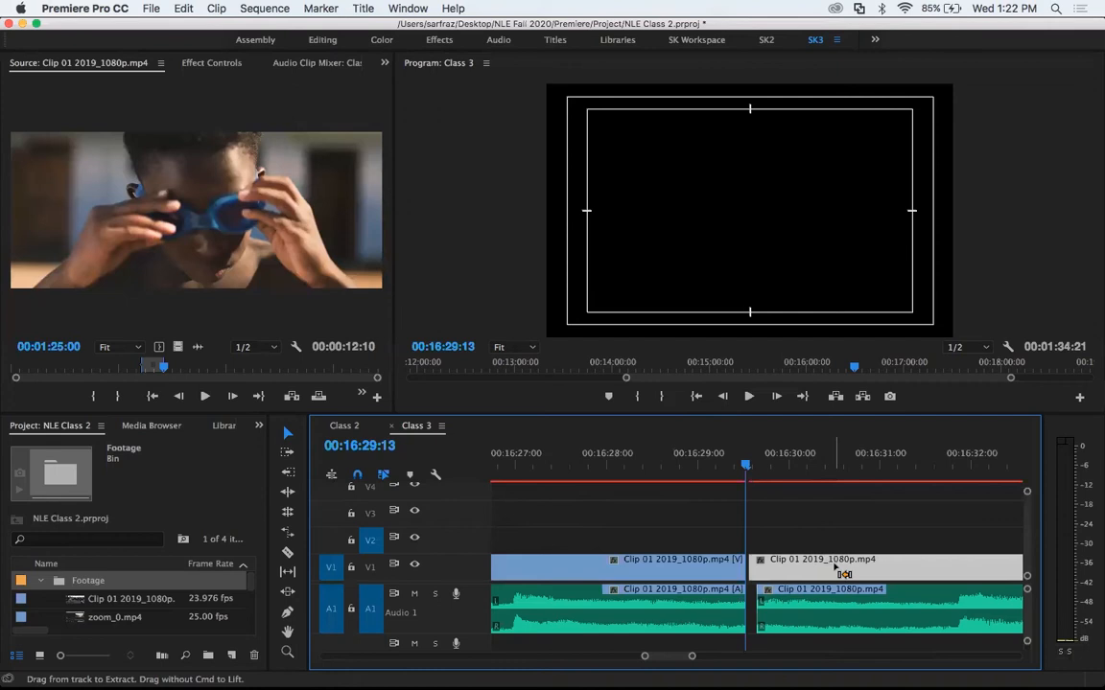
key(super+Right)
key(super+Right)
key(super+Right)
key(super+Right)
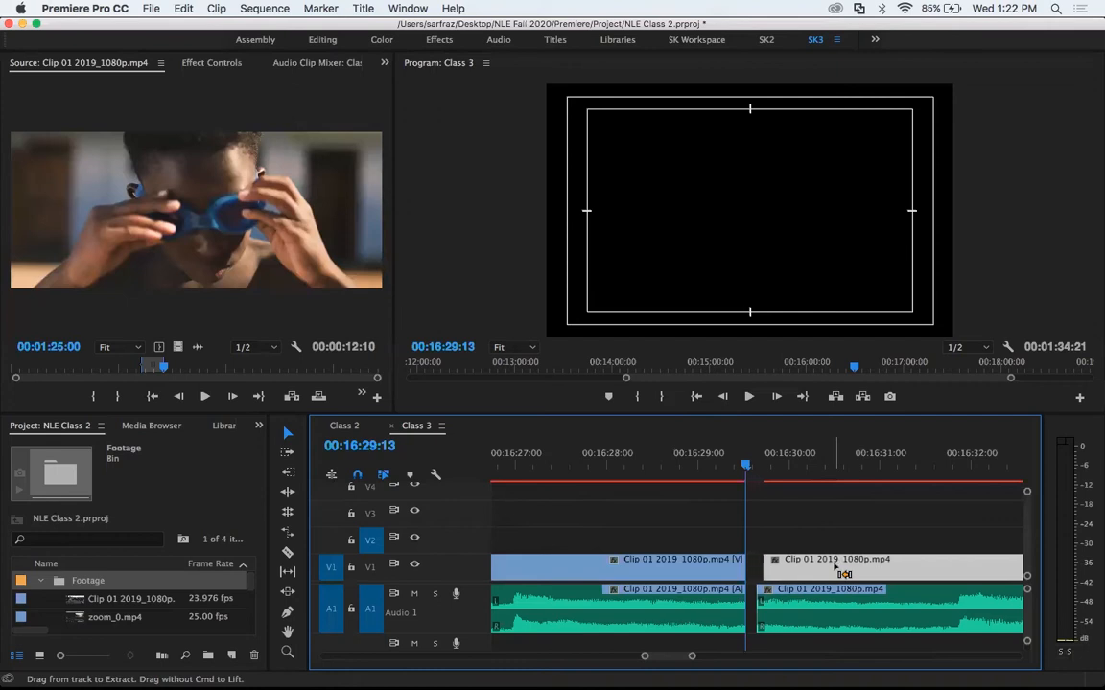
key(super+Left)
key(super+Left)
key(super+Left)
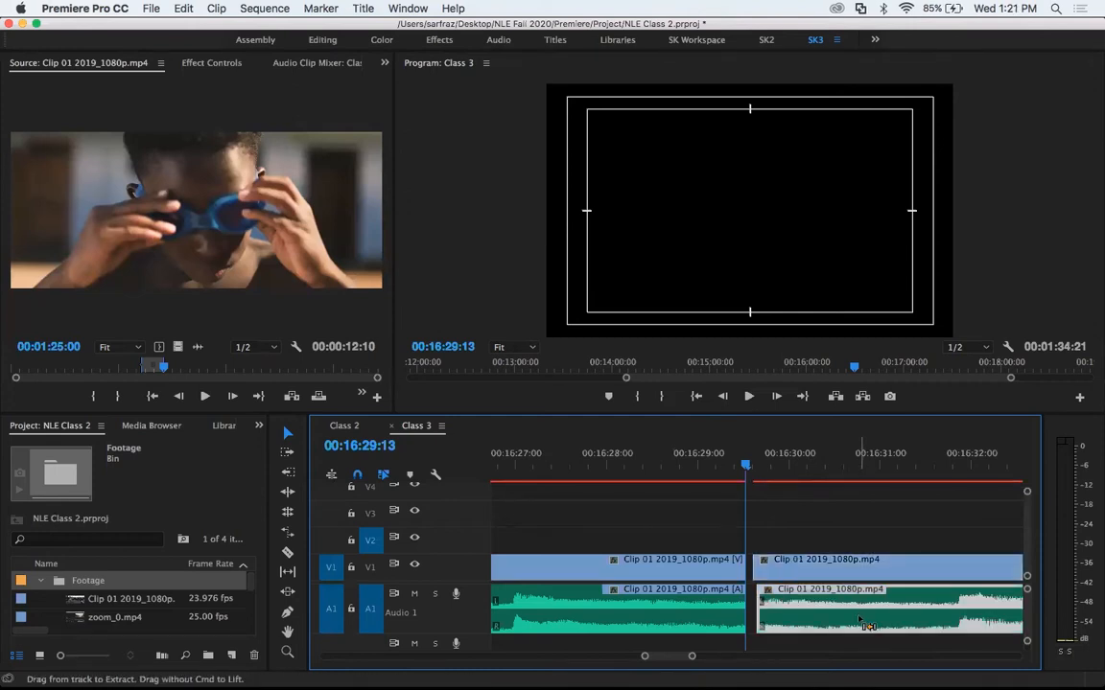
Nudge the unlinked audio clip on A1 earlier in time and then later, frame by frame.
key(super+Left)
key(super+Left)
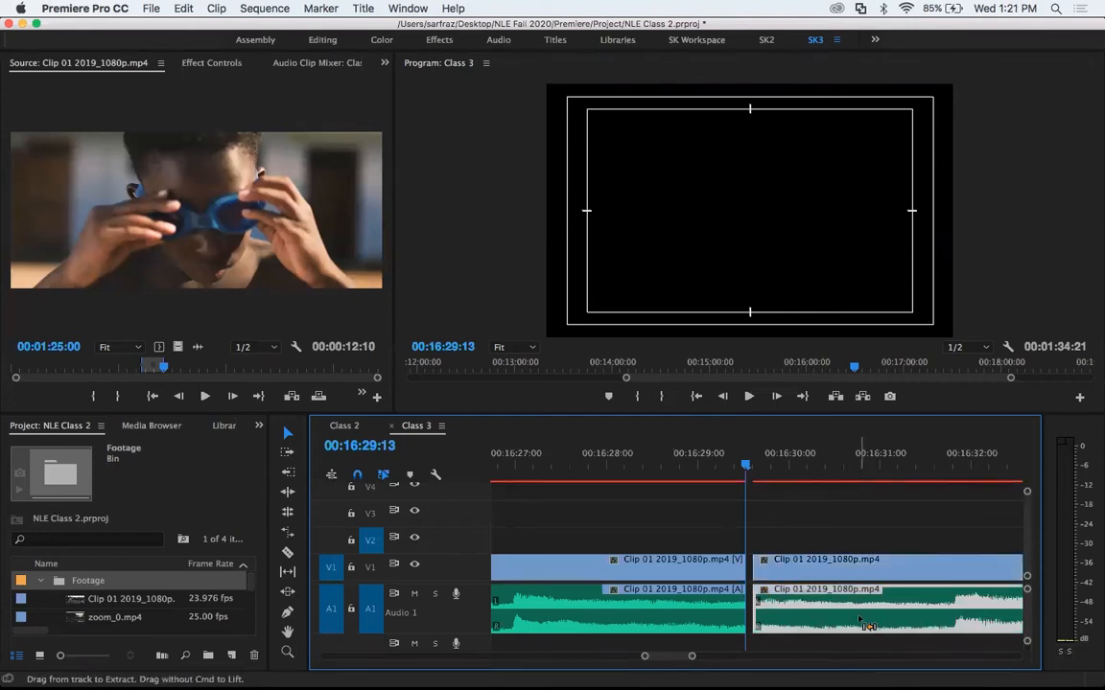
key(super+Right)
key(super+Right)
Select the unlinked video and audio clips together and nudge them both earlier, then later.
drag(844, 536, 826, 614)
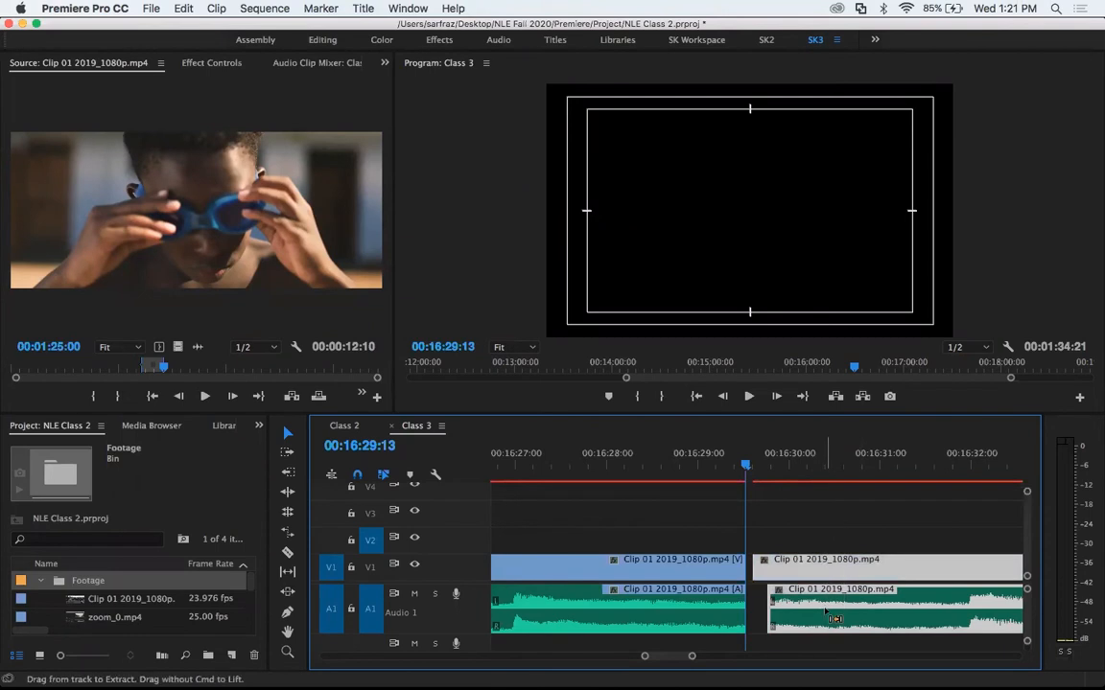
key(super+Left)
key(super+Left)
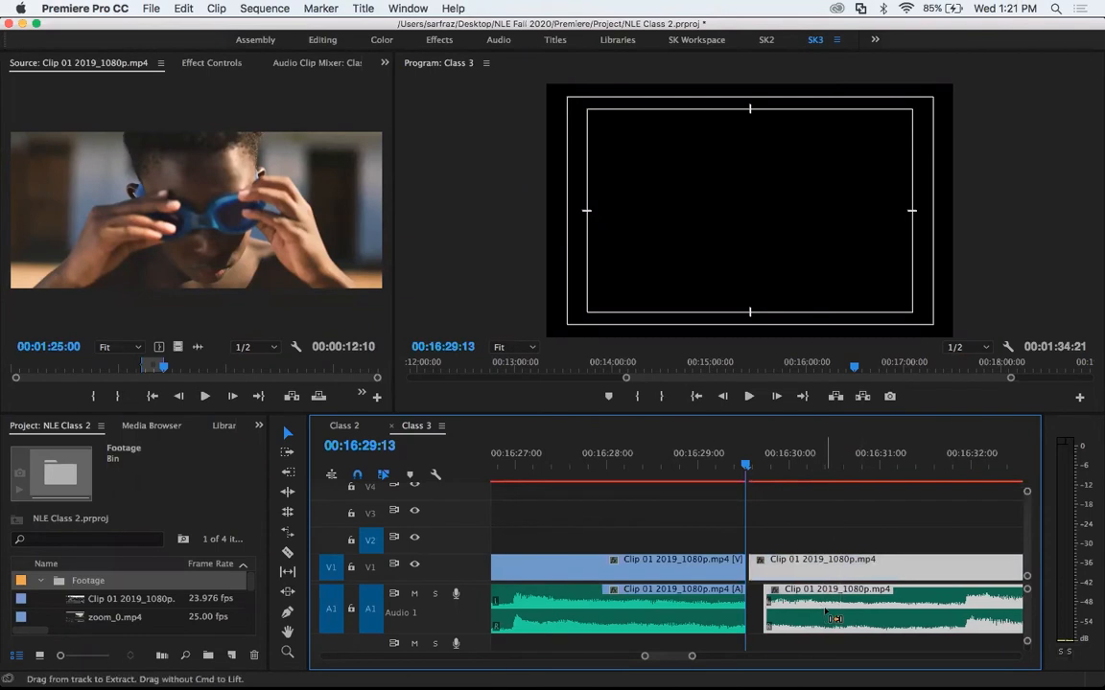
key(super+Right)
key(super+Right)
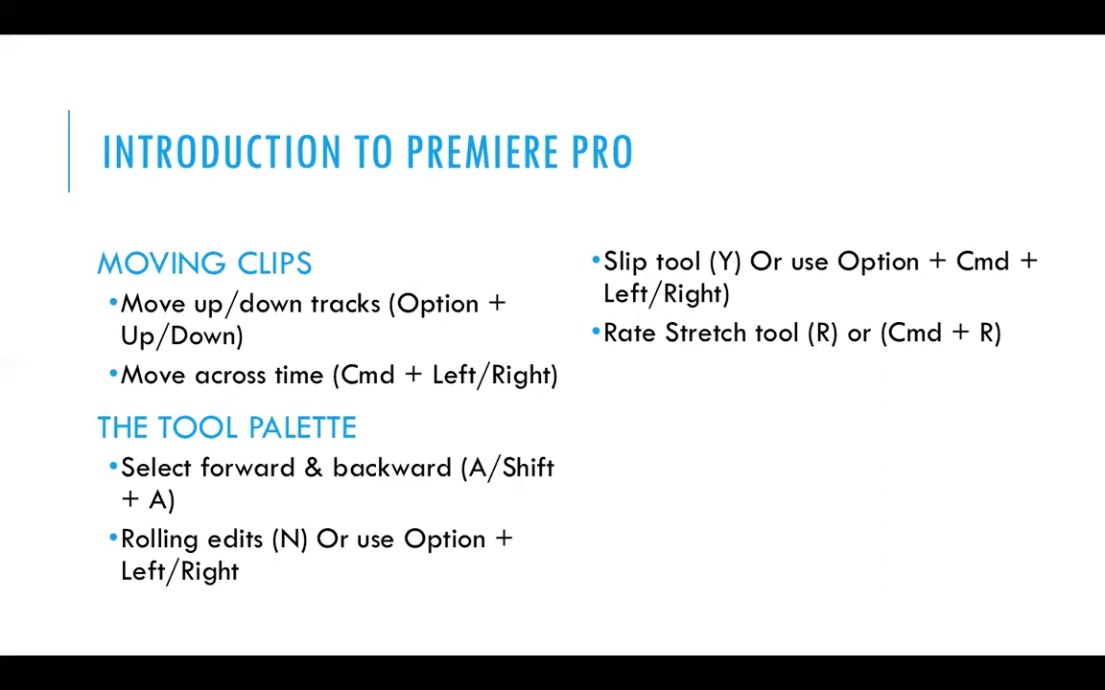
In Premiere Pro, use the Selection tool to select the first Clip 01 segment, then only the second segment's audio.
key(super+Tab)
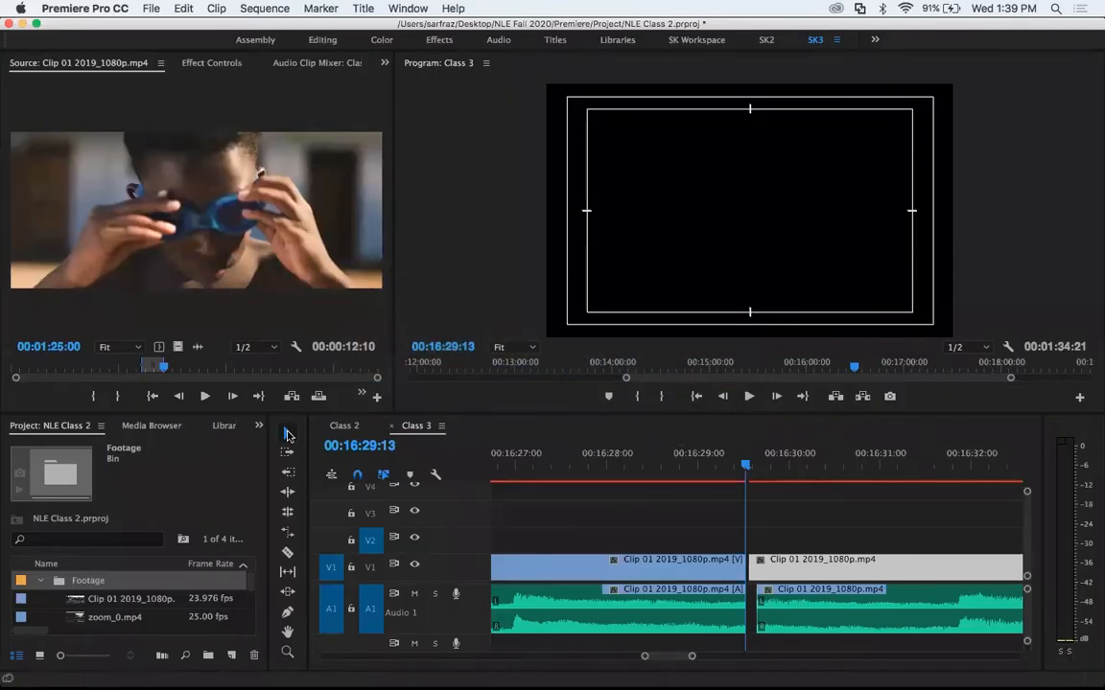
click(826, 492)
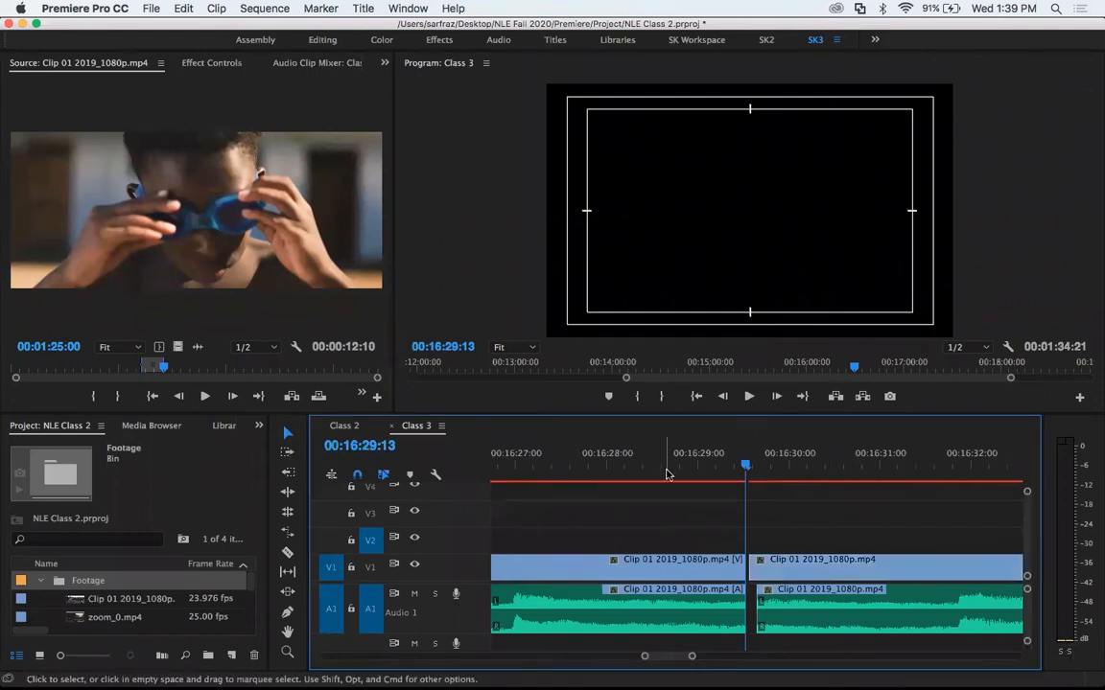
click(675, 578)
click(806, 609)
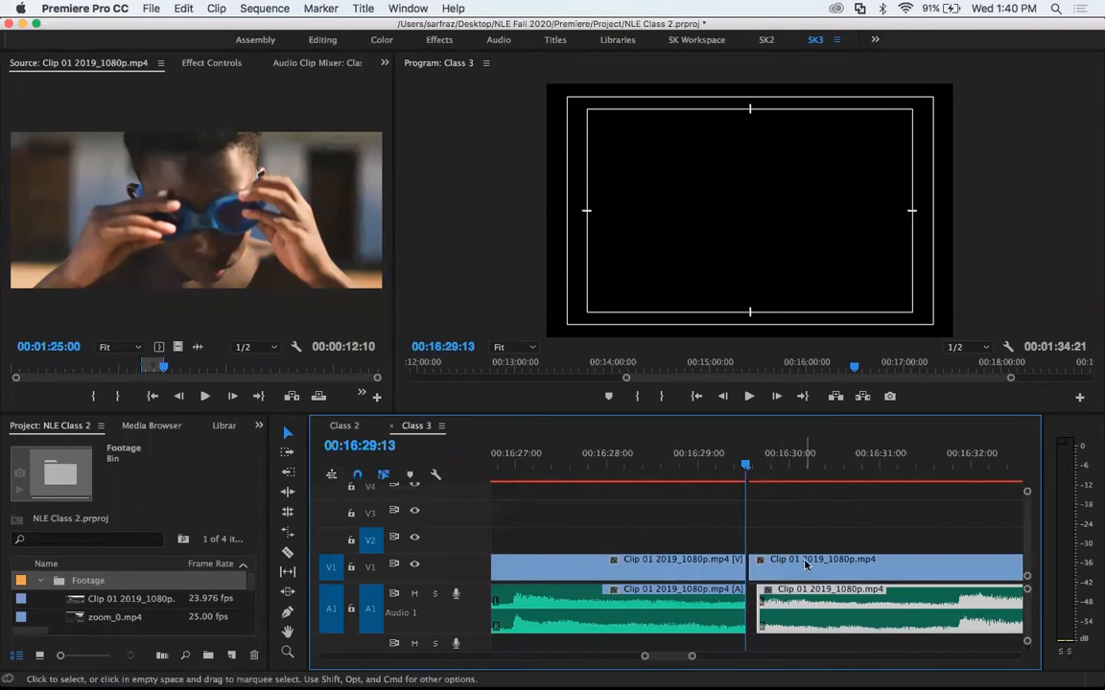
Use the Track Select Forward tool to move all clips from the V3 slide at about 00:16:07 onward about 2 seconds earlier.
key(a)
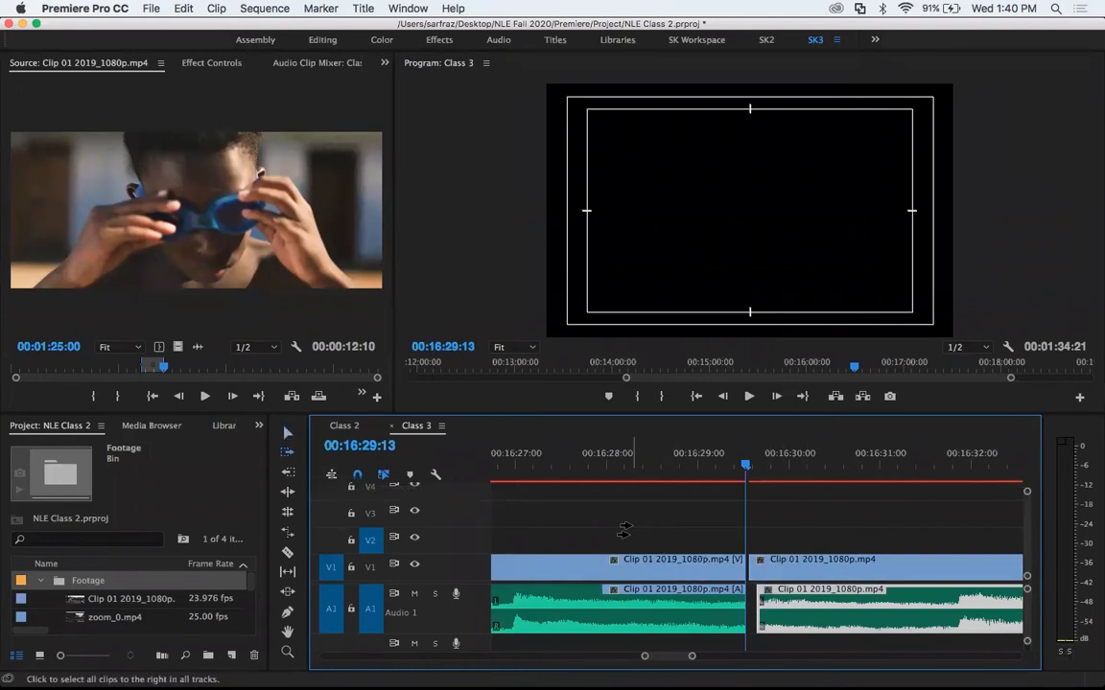
key(minus)
key(minus)
key(minus)
key(minus)
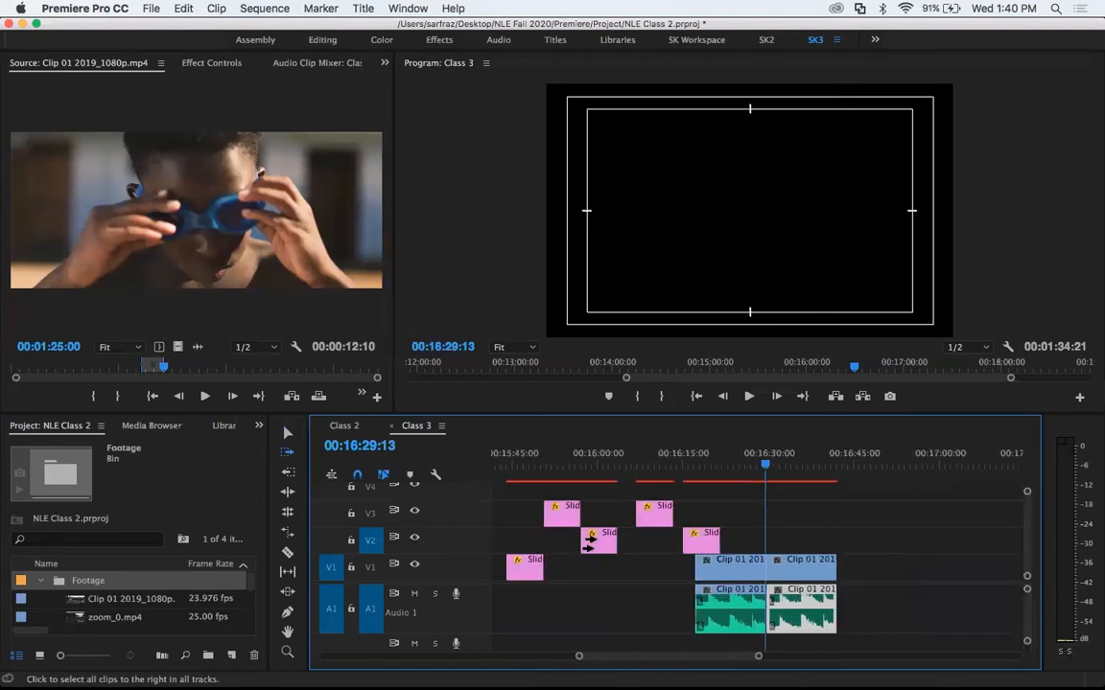
click(646, 566)
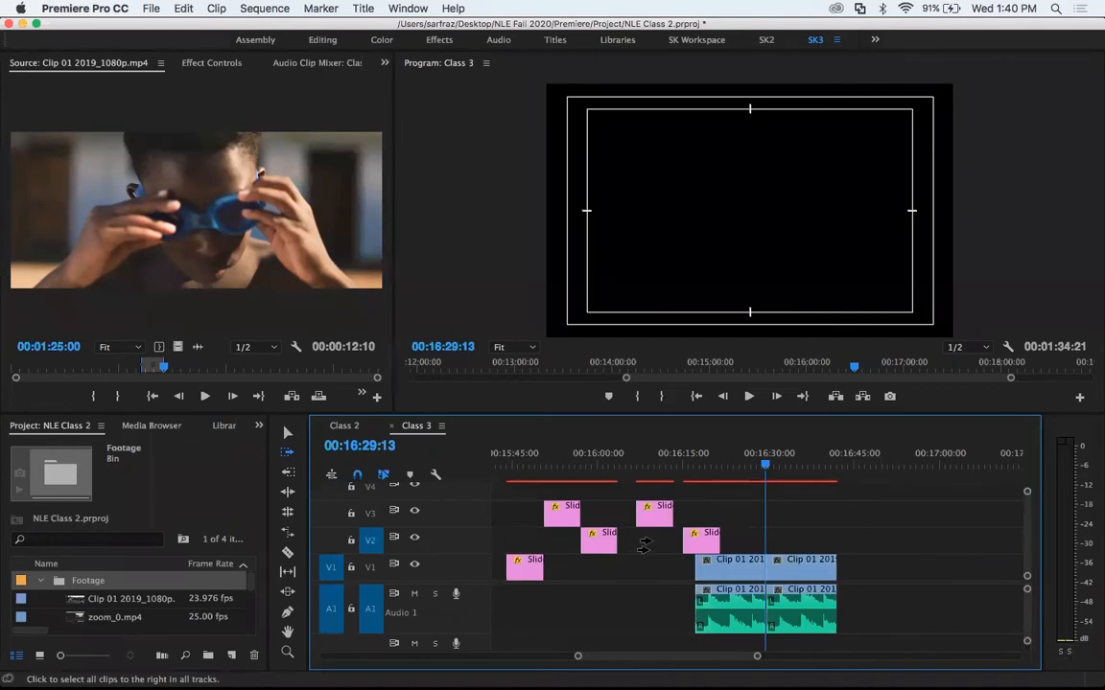
mouse_move(667, 515)
mouse_down()
mouse_move(733, 518)
mouse_move(654, 516)
mouse_up()
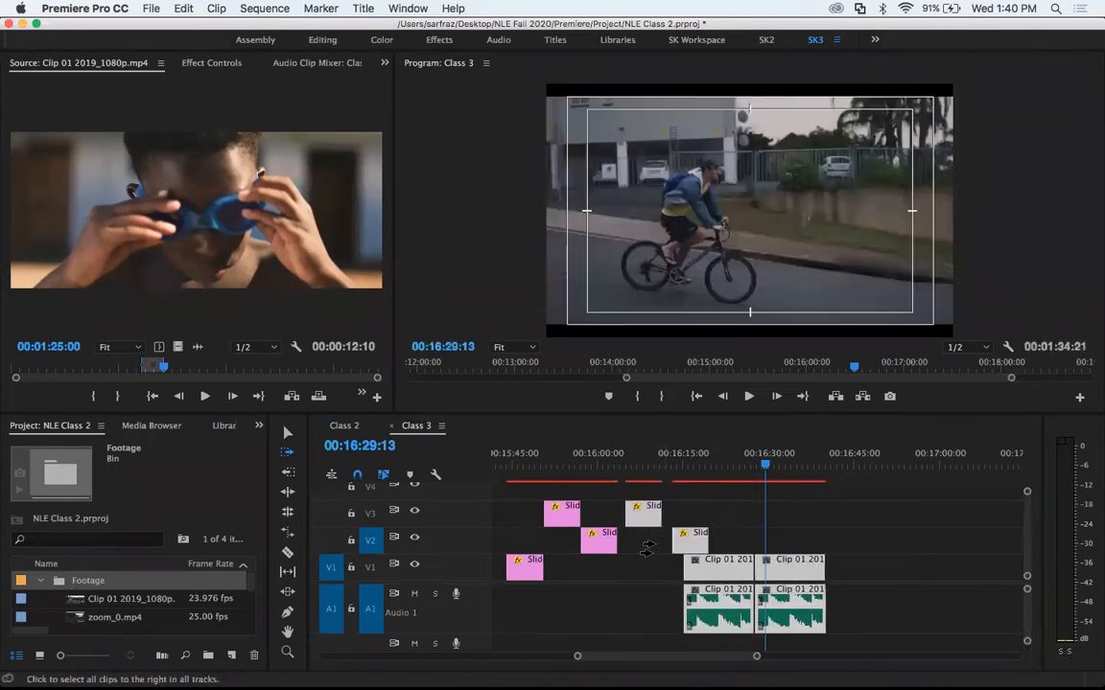
Use the Track Select Backward tool to select all clips before about 00:16:02, try moving them later, and undo the move.
click(287, 471)
click(607, 570)
drag(608, 548, 675, 538)
key(super+z)
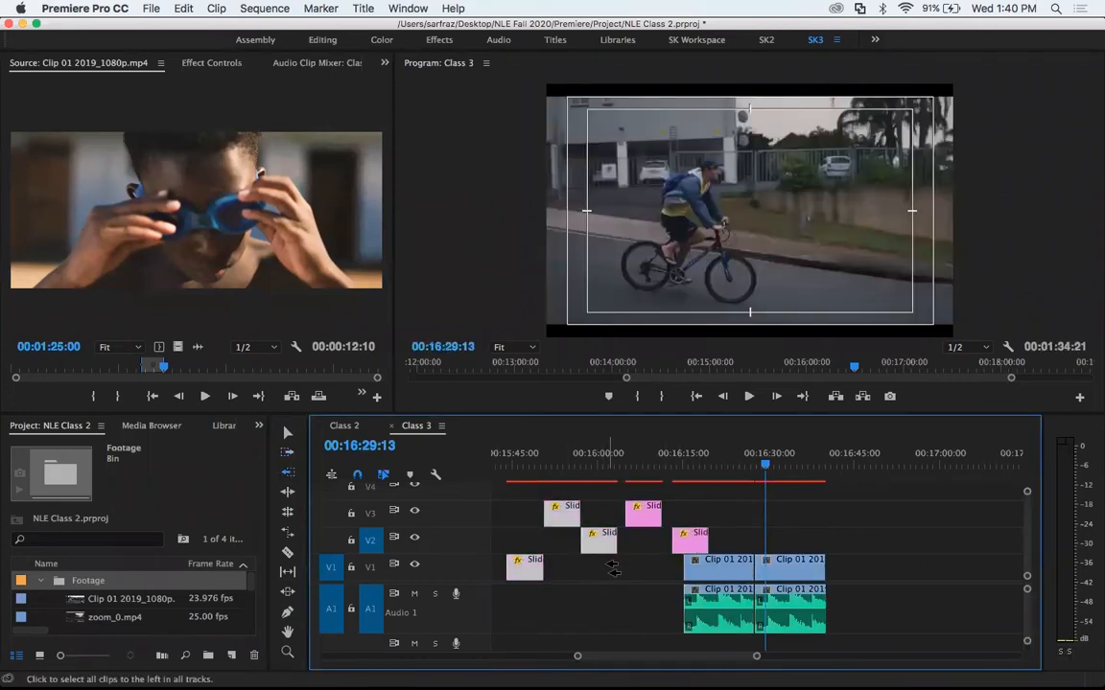
Select the clips from about 00:16:02 onward with the Track Select Forward tool, and switch to the presentation.
click(287, 450)
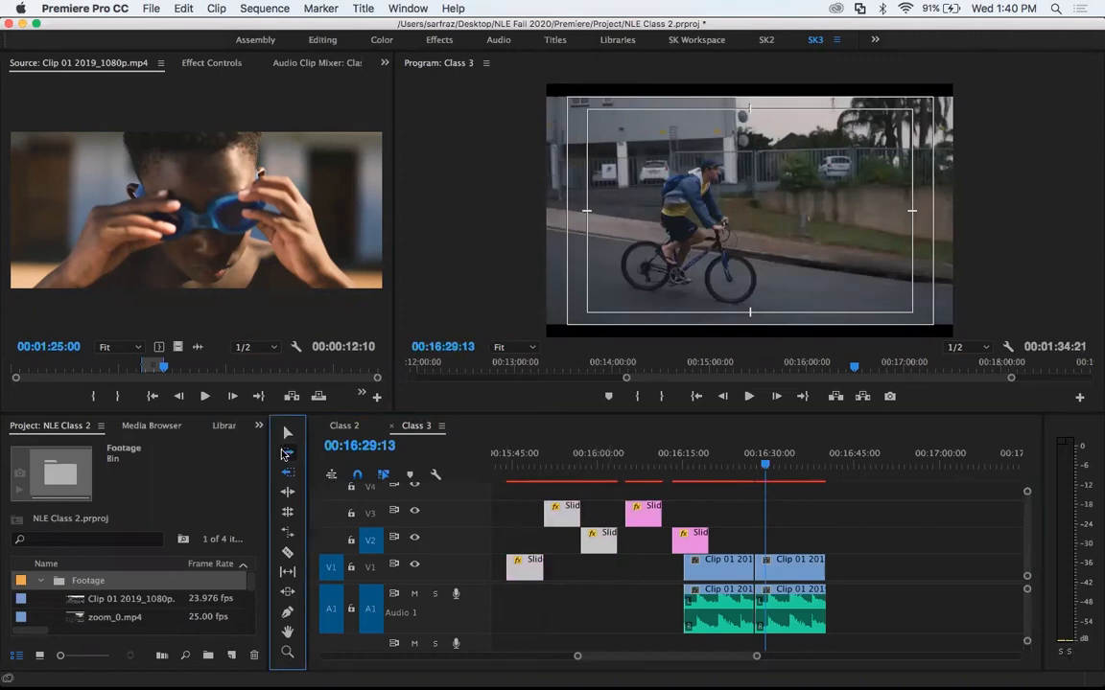
click(610, 568)
key(super+Tab)
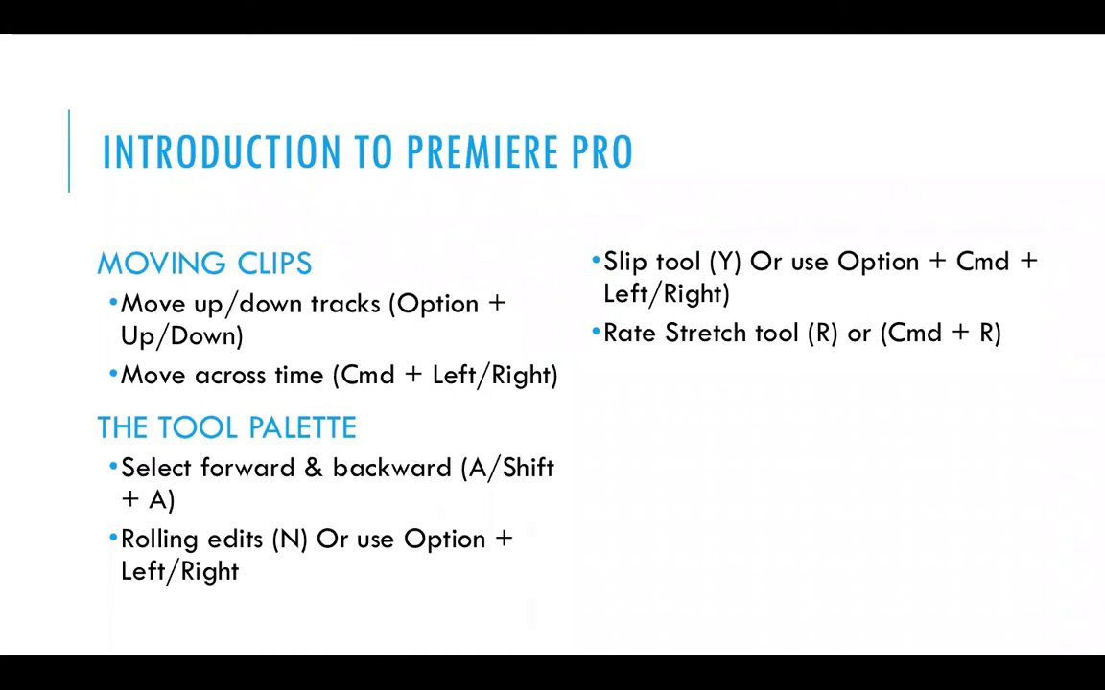
Switch to Premiere Pro, mark a 3-second segment of Clip 01, and place it on V2 directly after Slide12 at about 00:15:35.
key(super+Tab)
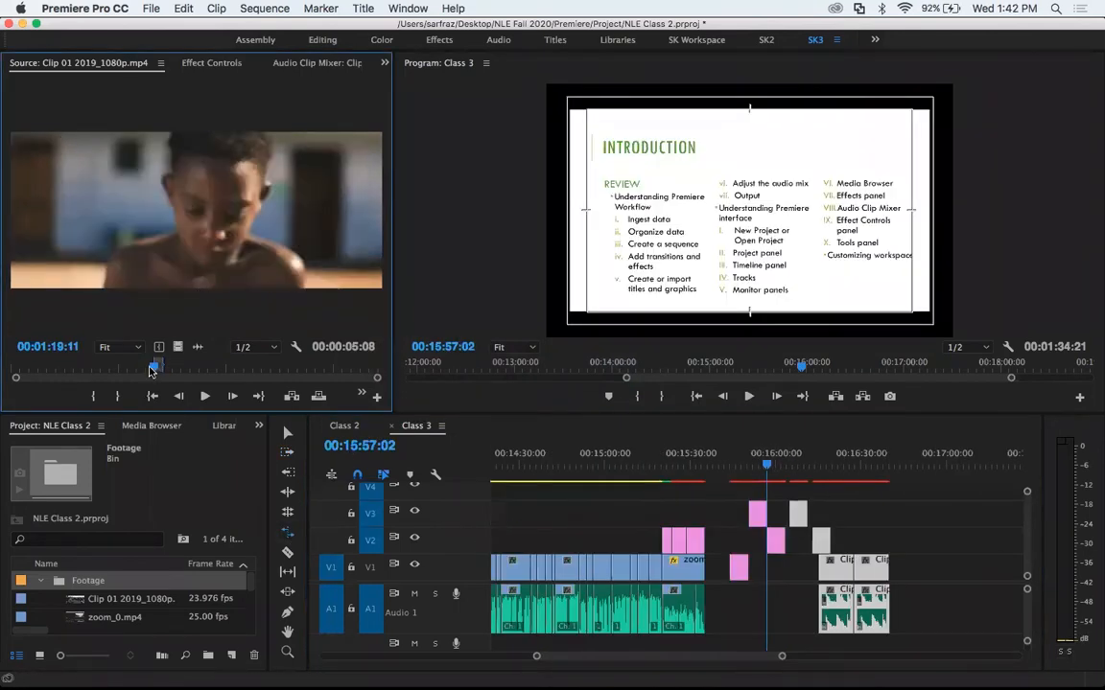
drag(150, 372, 157, 372)
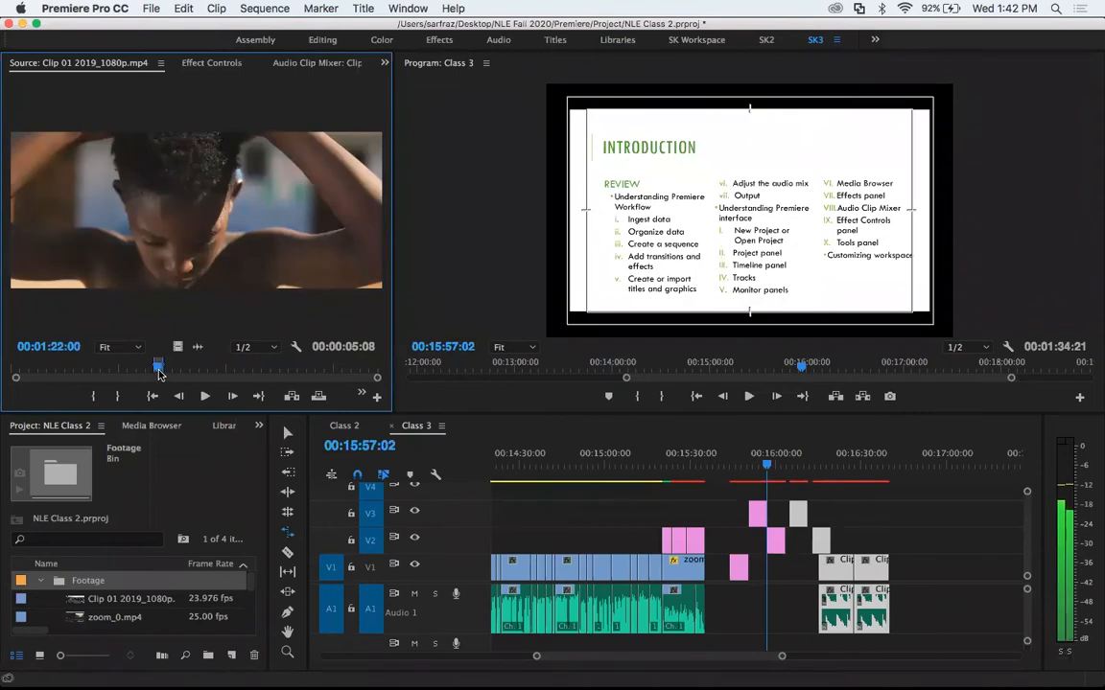
drag(935, 459, 721, 542)
click(712, 478)
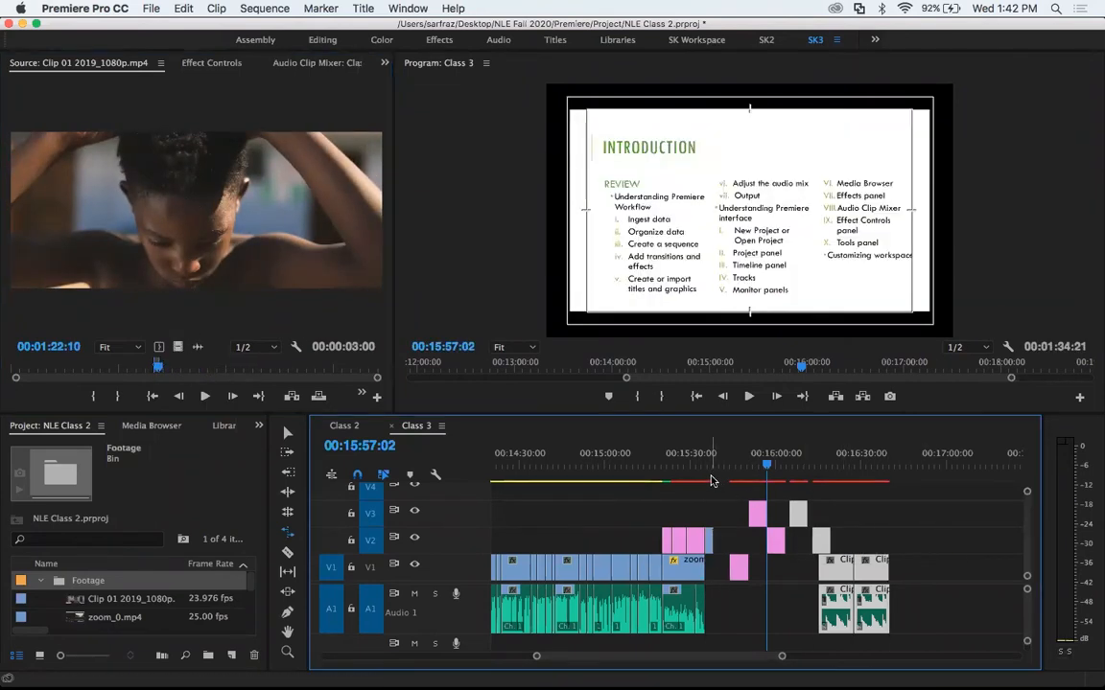
key(=)
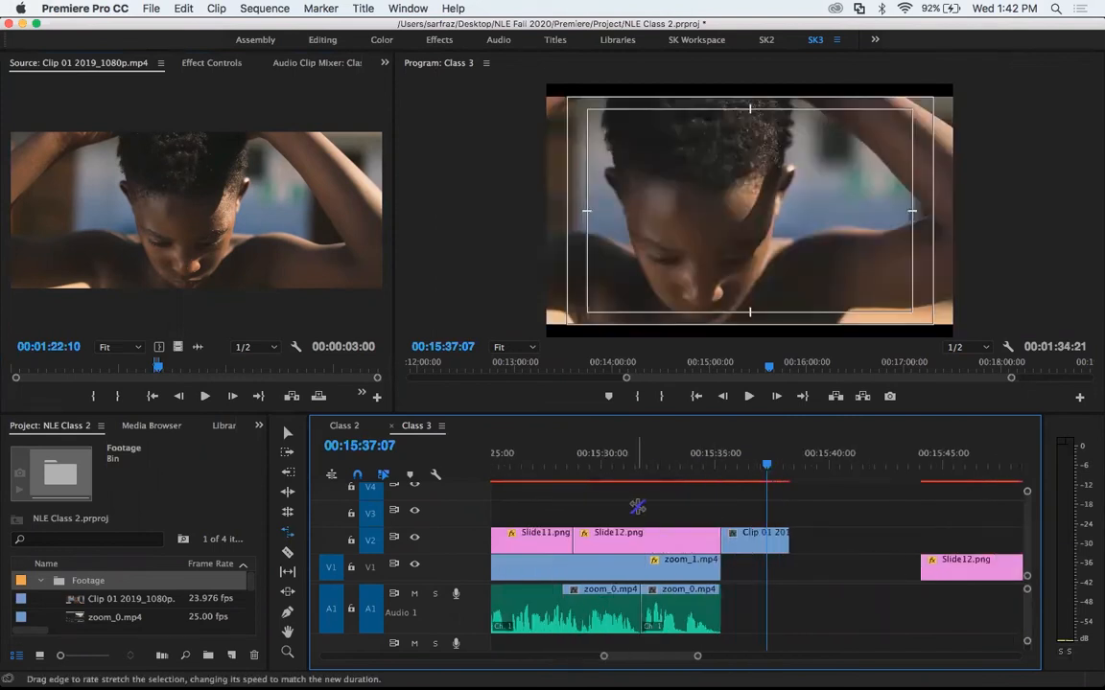
Use the Rate Stretch tool to slow the Clip 01 segment on V2 to 34.25%, then shorten it to 42.86%.
click(763, 535)
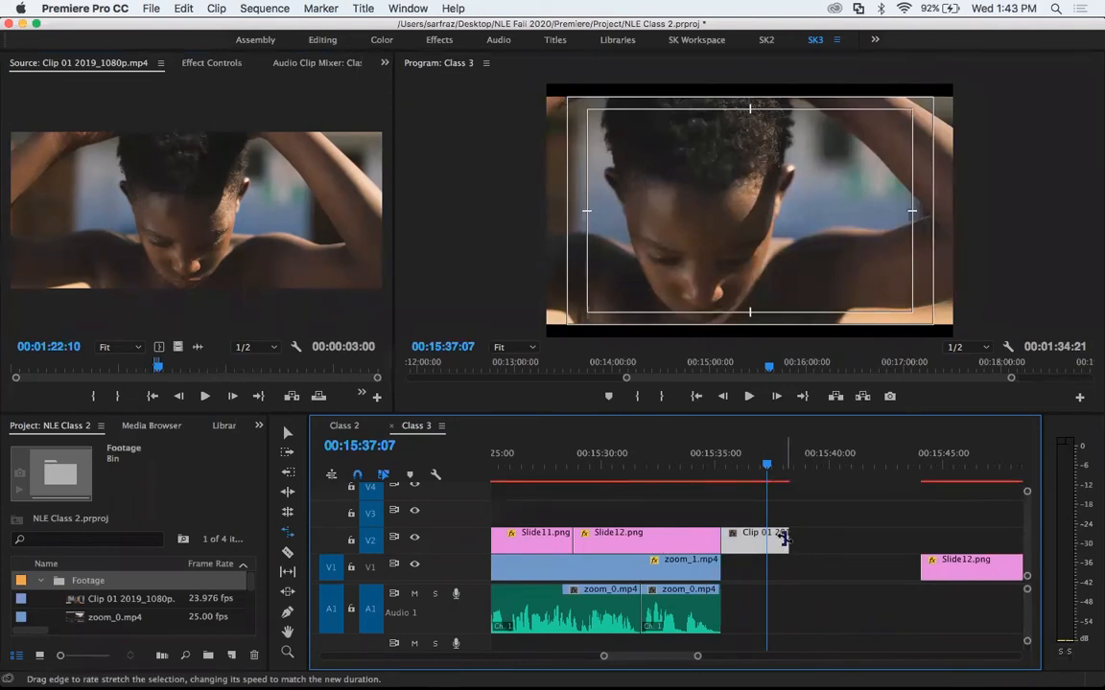
drag(785, 540, 917, 539)
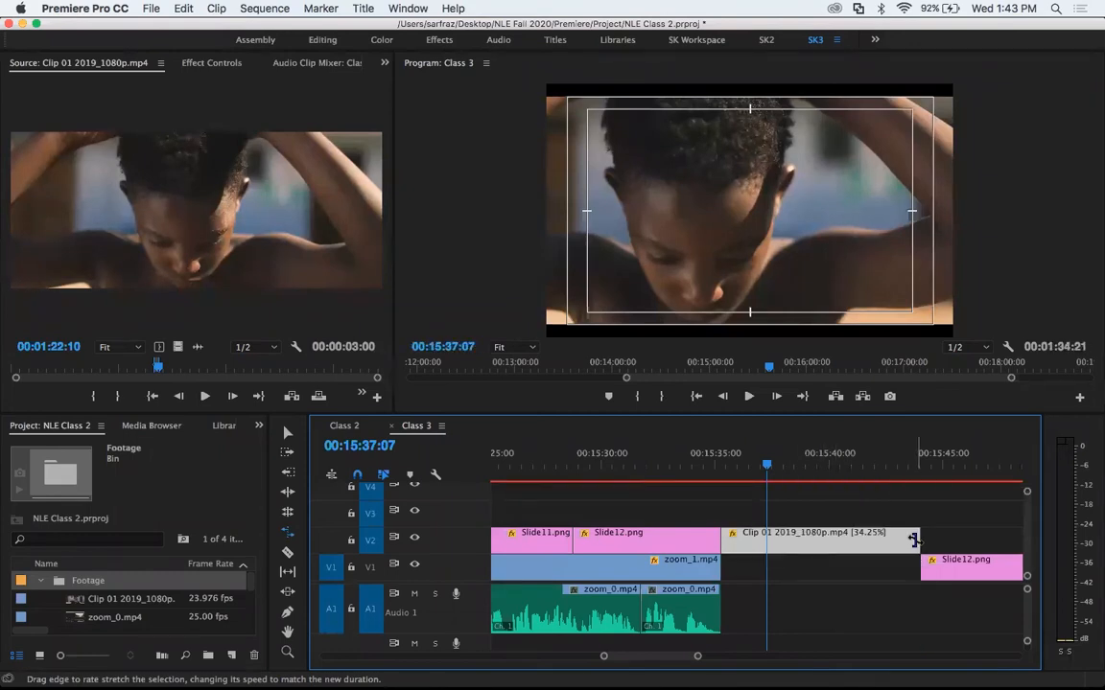
drag(738, 467, 778, 470)
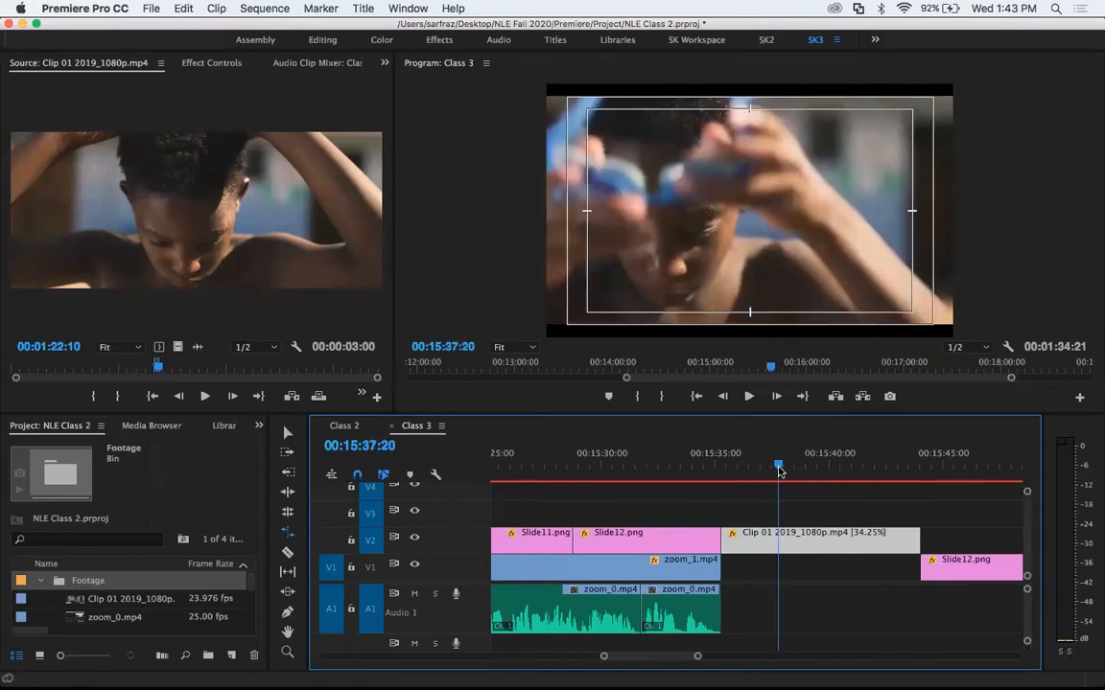
drag(918, 539, 879, 537)
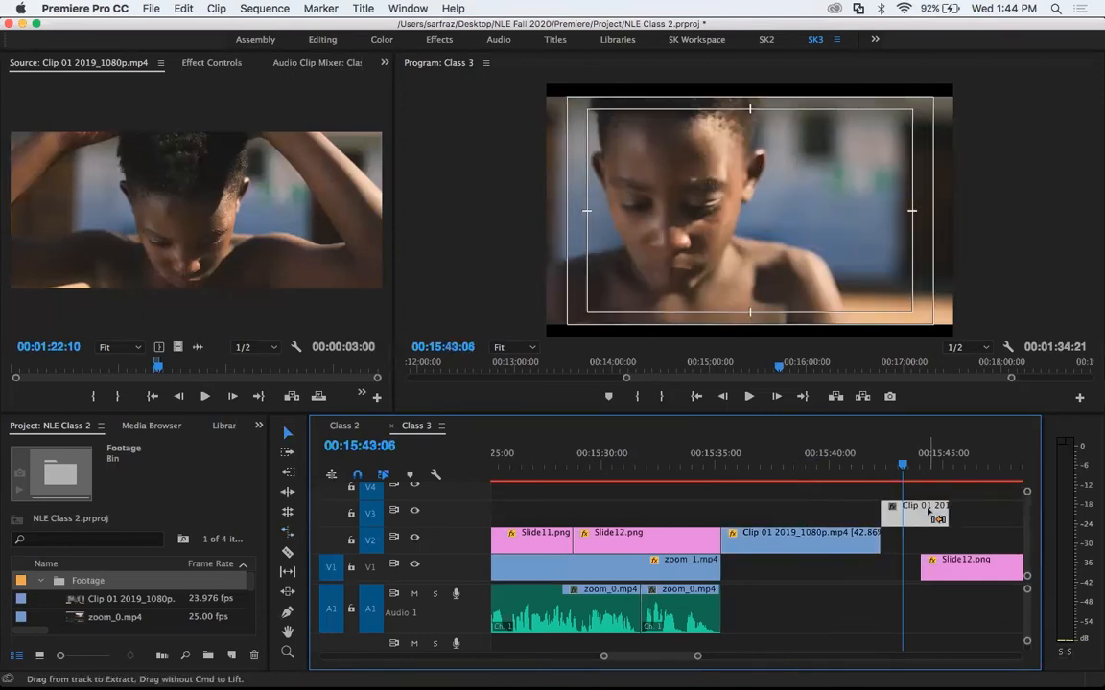
Set the speed of the Clip 01 segment on V3 to 80% and return the playhead to its start.
key(super+r)
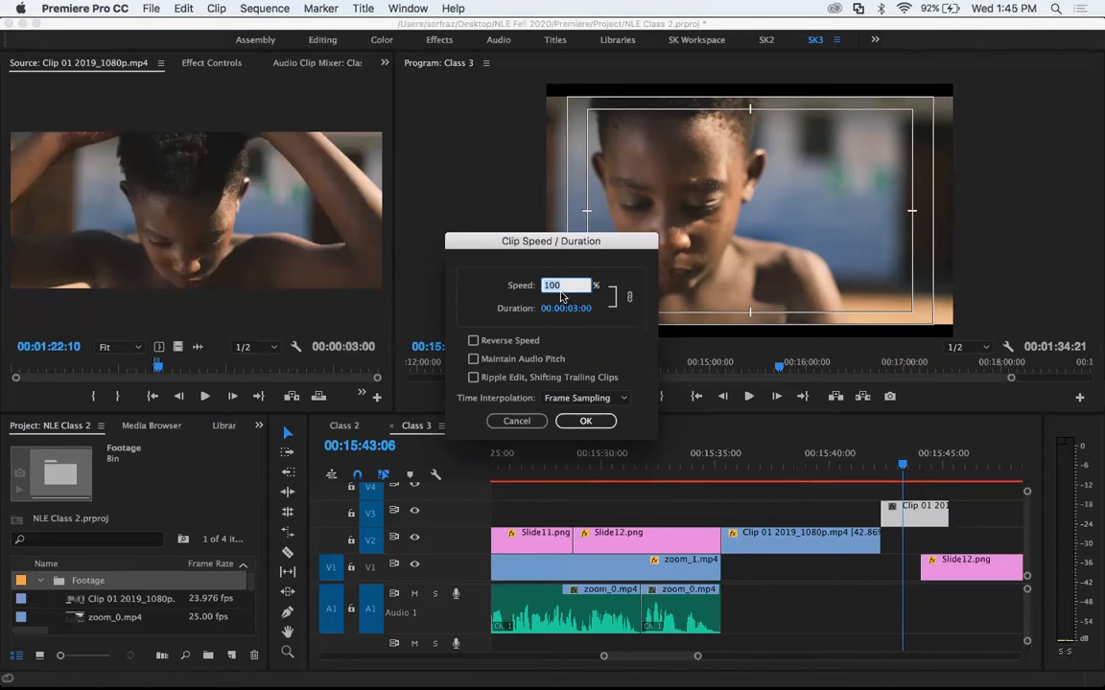
text(80)
click(588, 421)
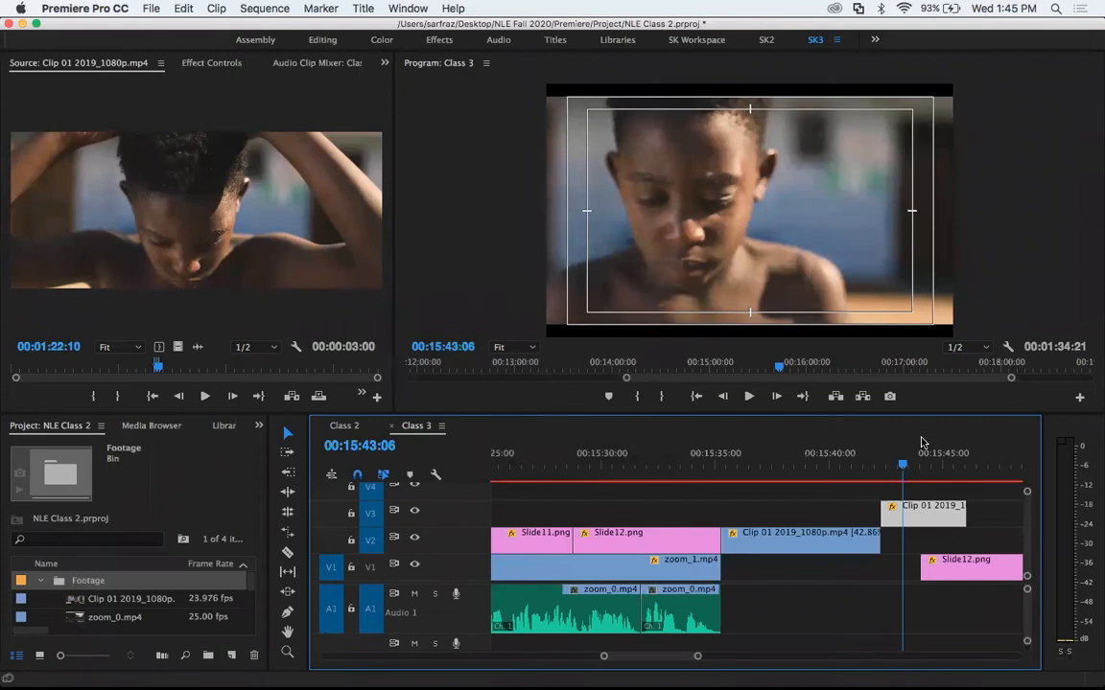
drag(909, 470, 881, 467)
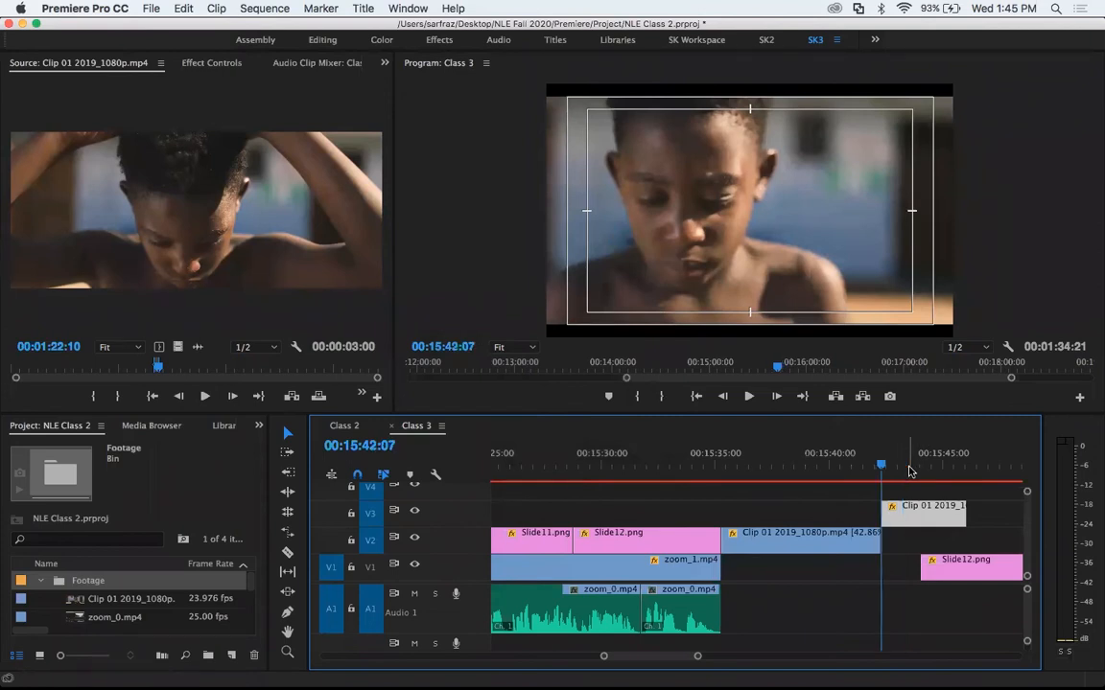
Reverse the speed of the Clip 01 segment on V3 and review it in the timeline.
key(super+r)
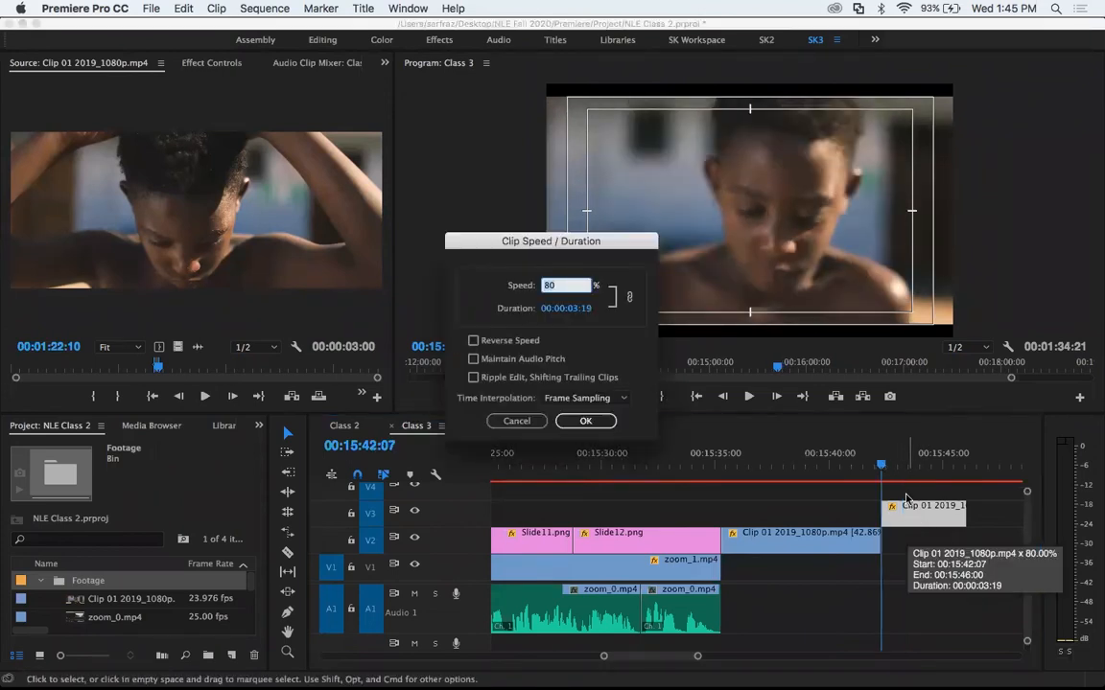
click(473, 340)
click(585, 421)
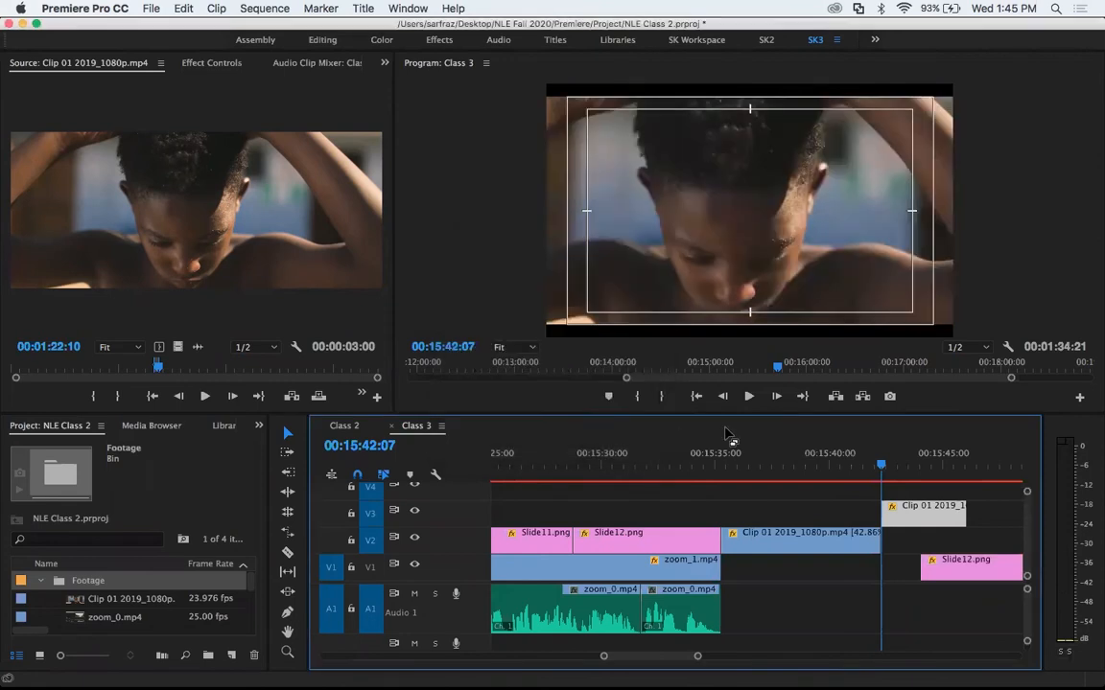
key(Down)
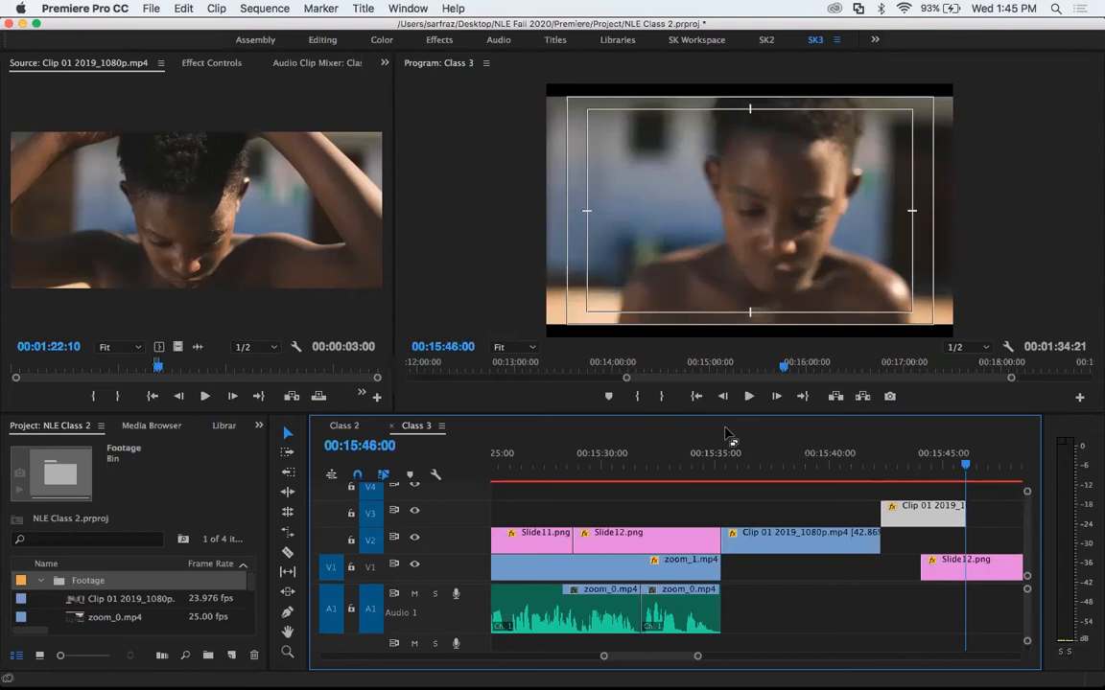
click(921, 463)
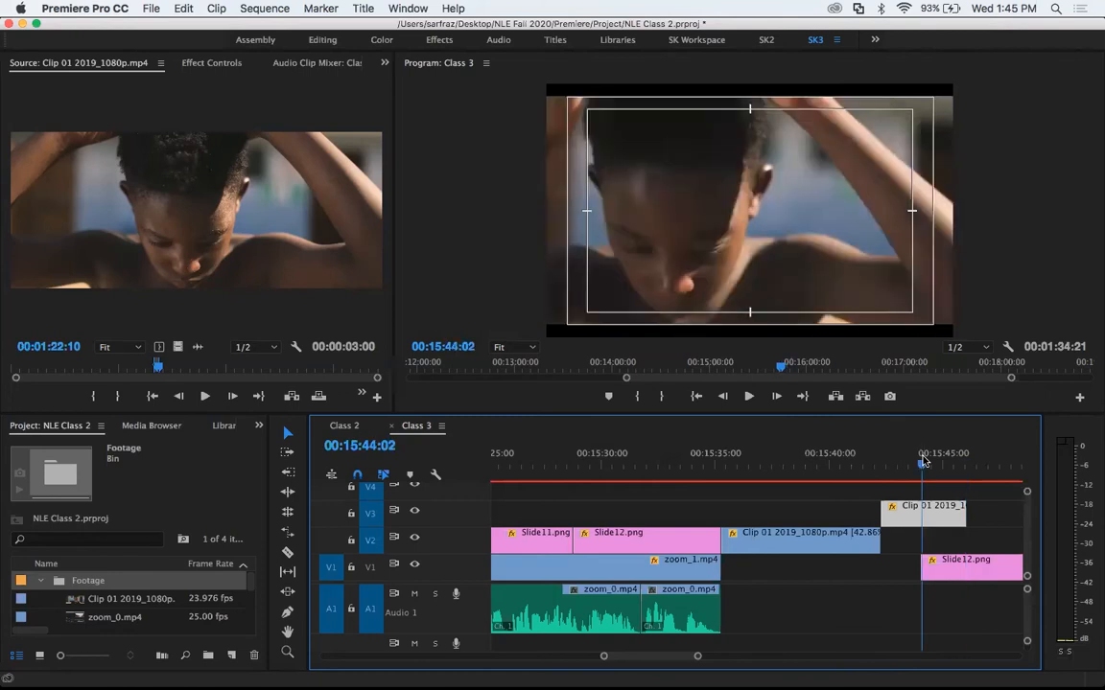
click(904, 463)
click(901, 463)
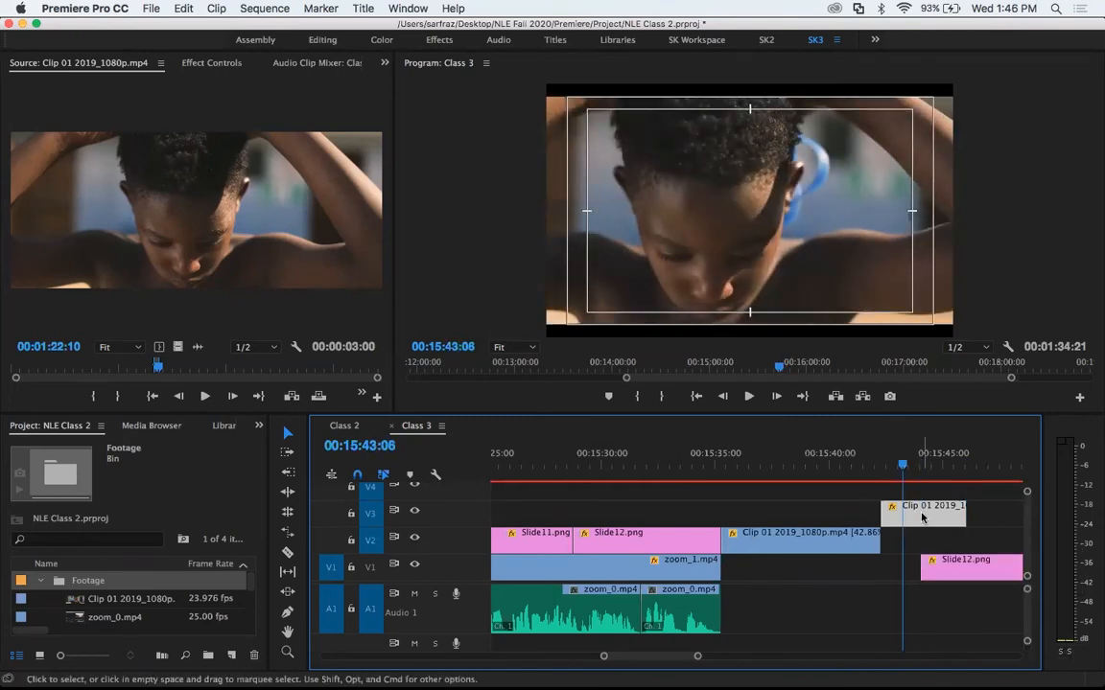
Set the speed of the reversed V3 segment to 120%, then change it to 40%.
key(super+r)
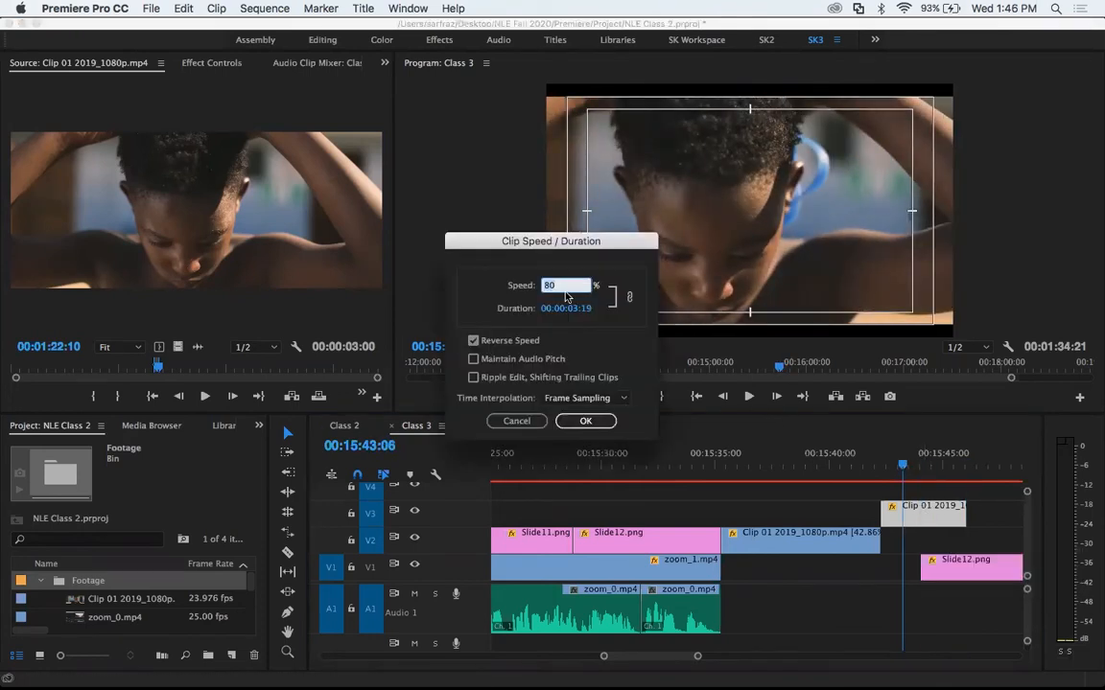
text(12)
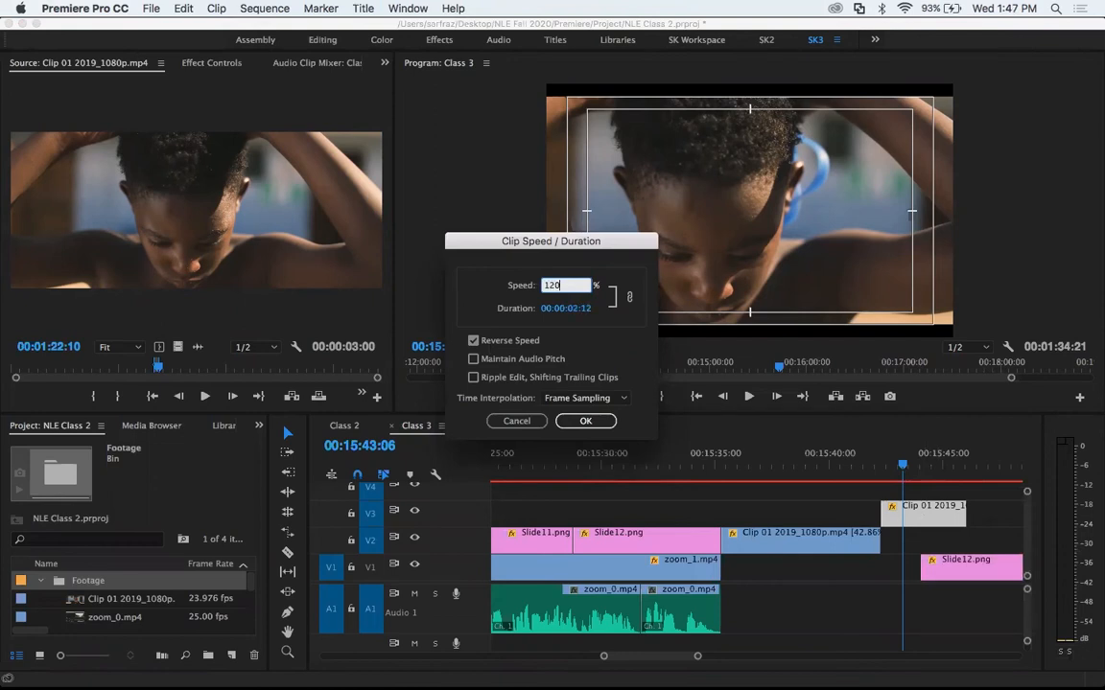
key(Return)
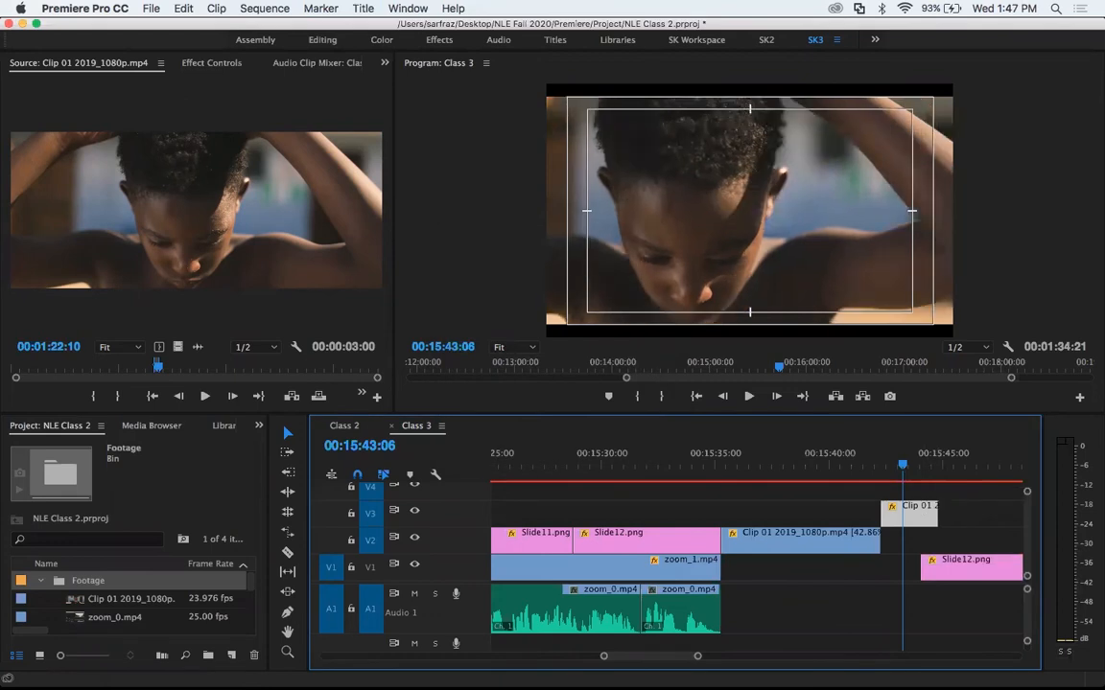
key(super+r)
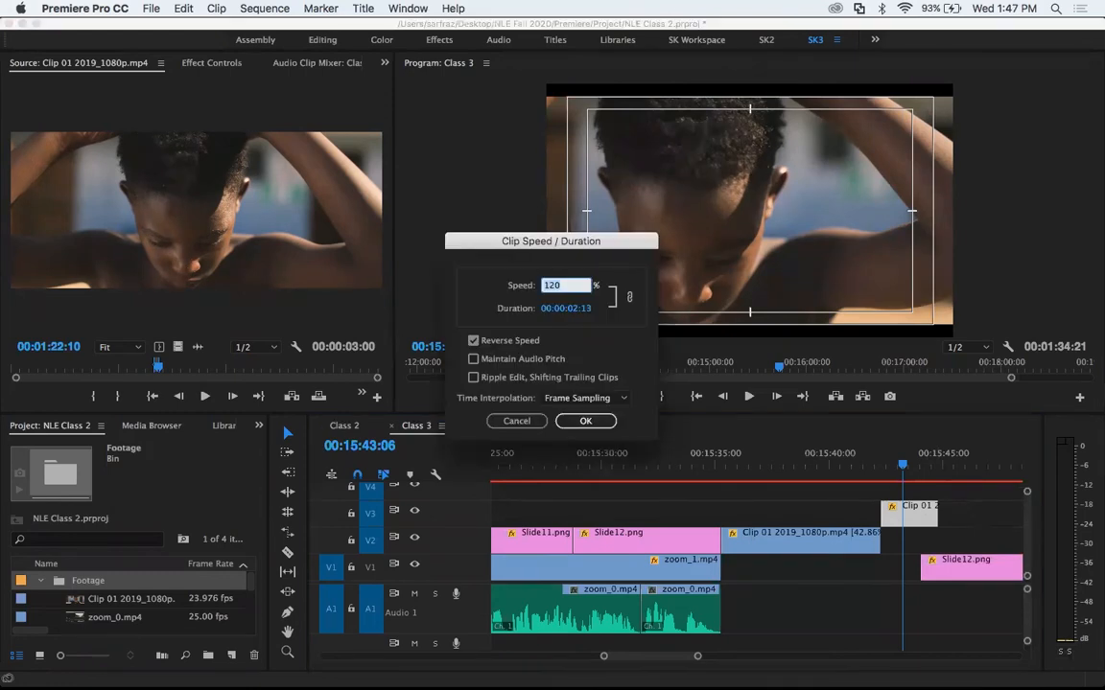
text(40)
key(Return)
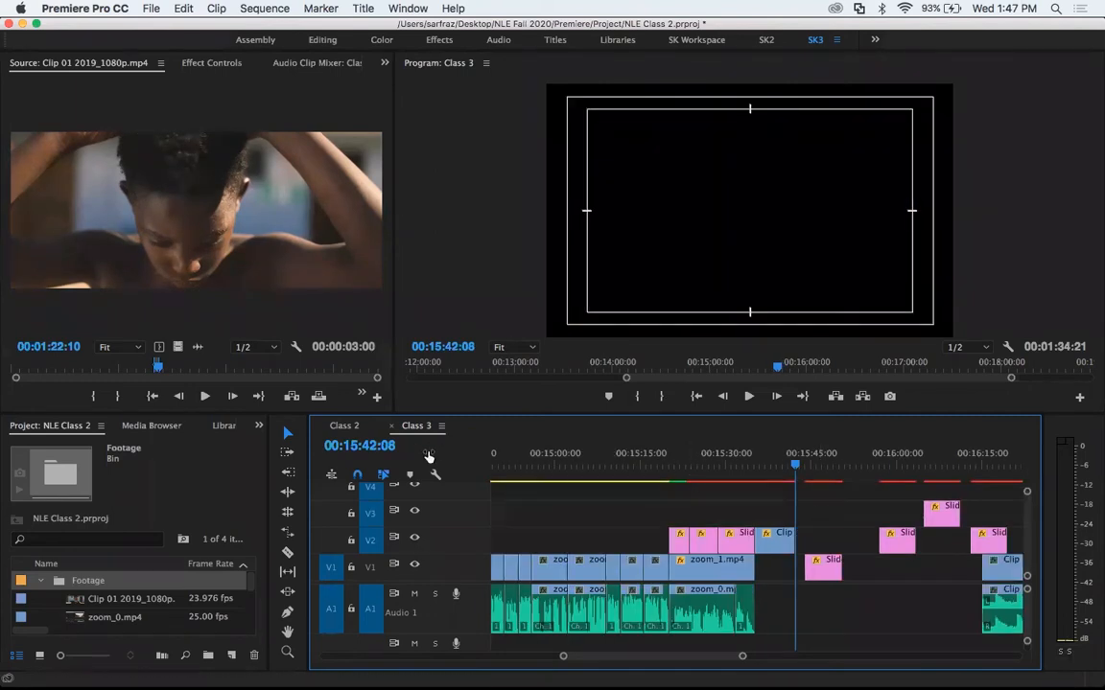
Return to Premiere Pro and locate Cross Dissolve among the Dissolve video transitions.
key(super+Tab)
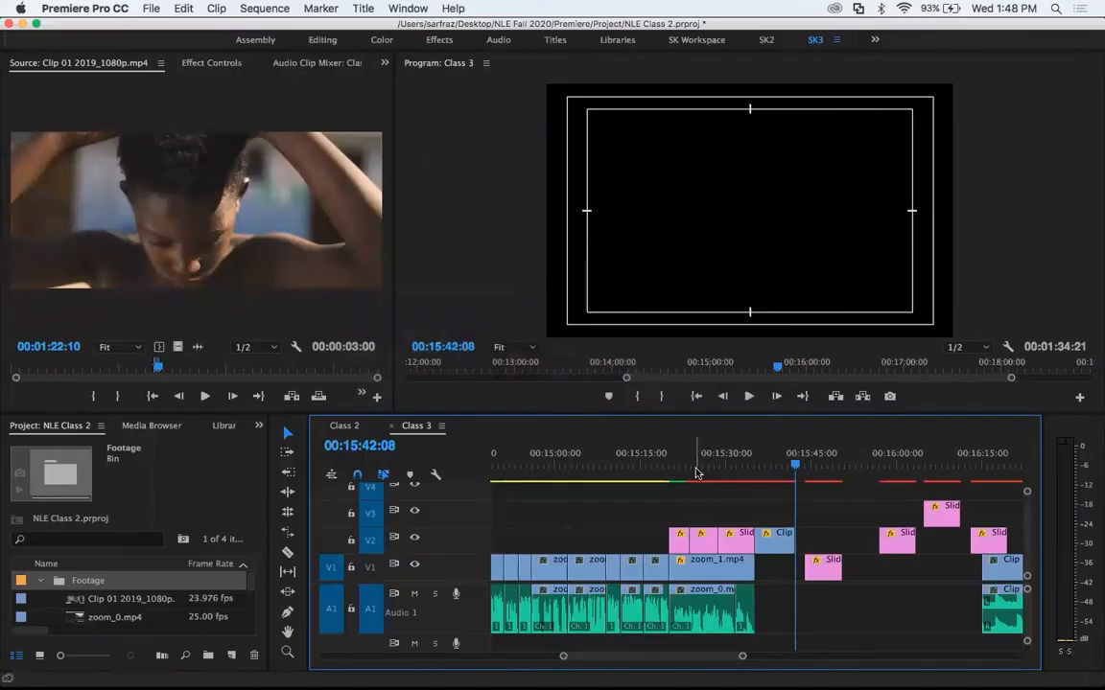
key(shift+7)
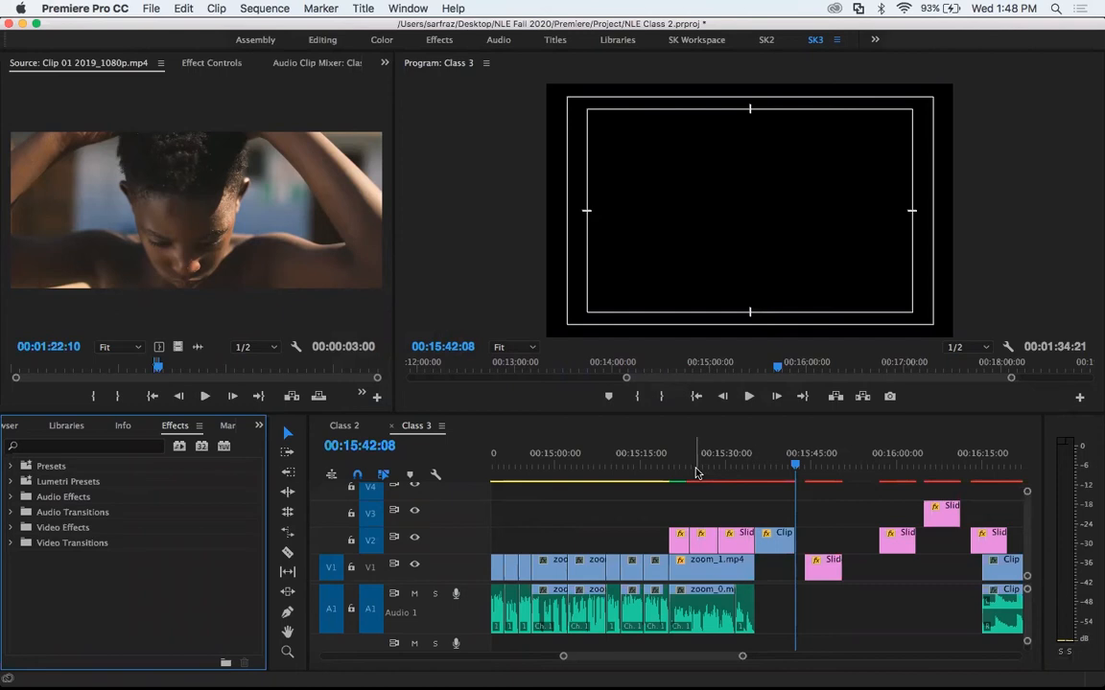
click(11, 542)
scroll(260, 567, down, 5)
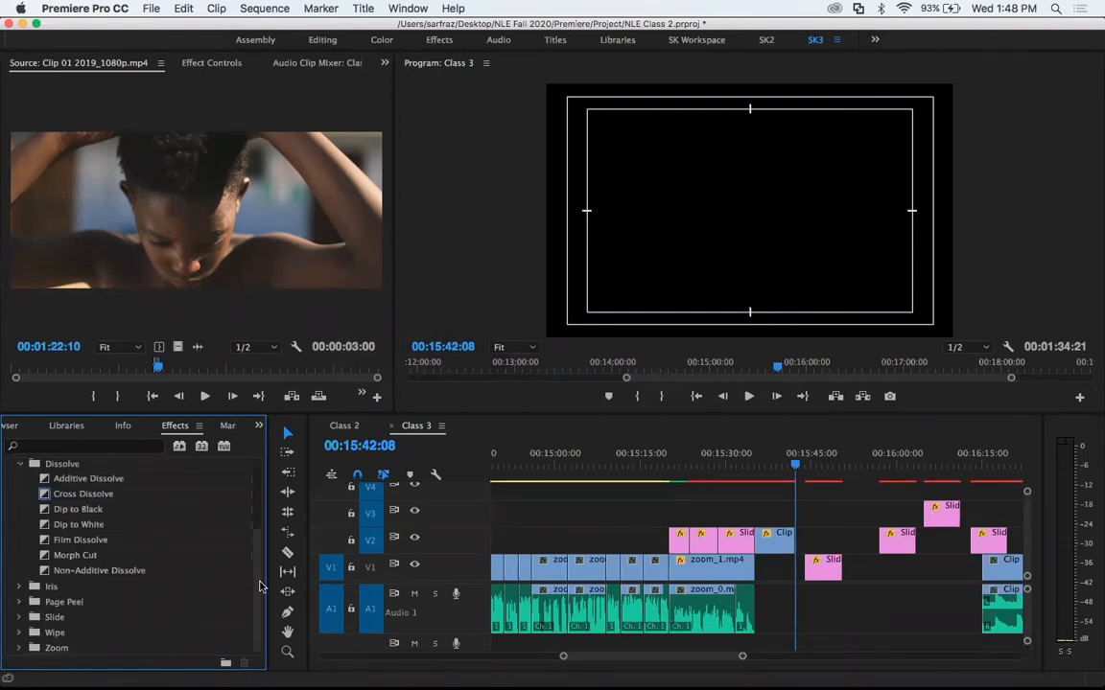
drag(83, 493, 819, 568)
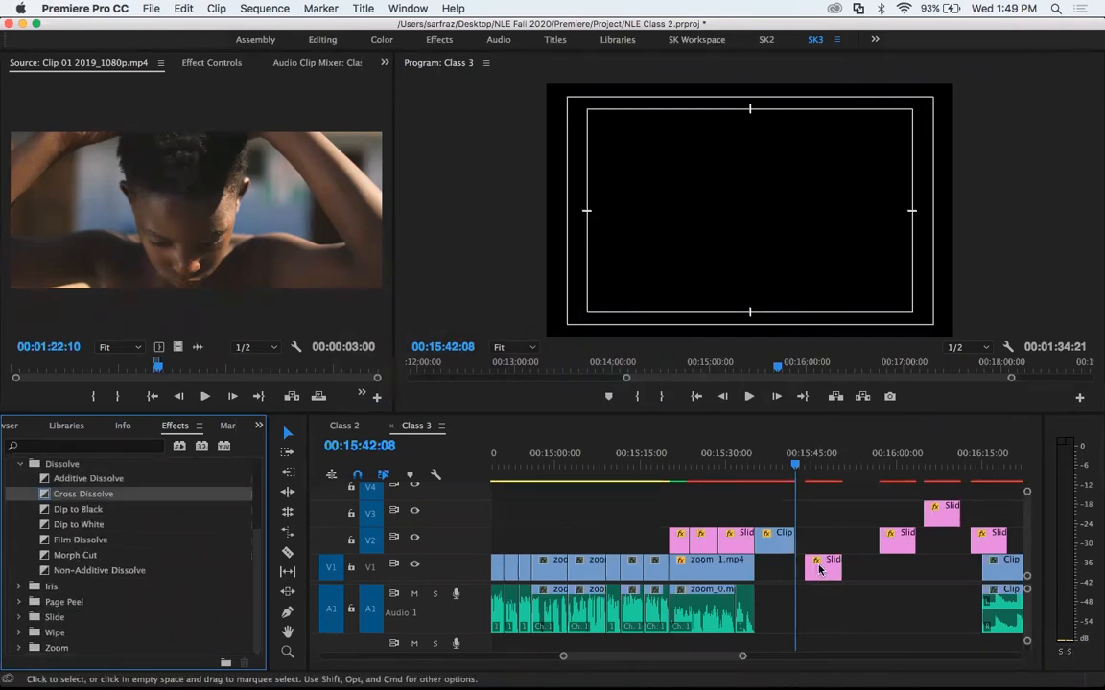
Apply a Cross Dissolve to the end of the Clip 01 segment on V2, near 00:15:42.
key(=)
key(=)
key(=)
click(746, 465)
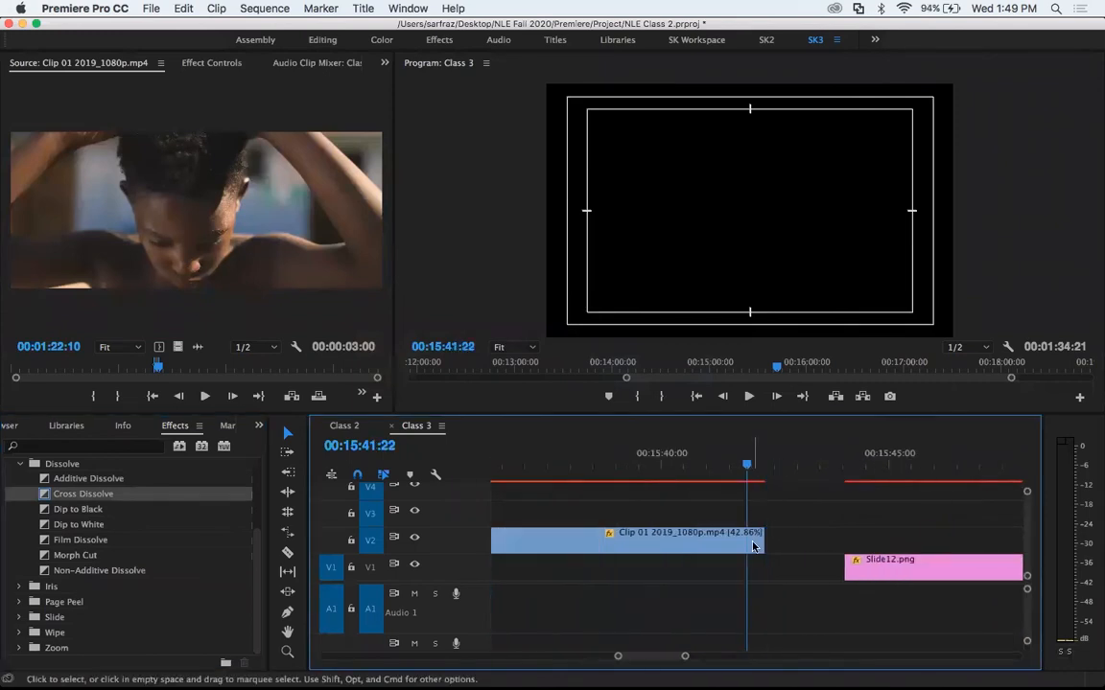
click(752, 546)
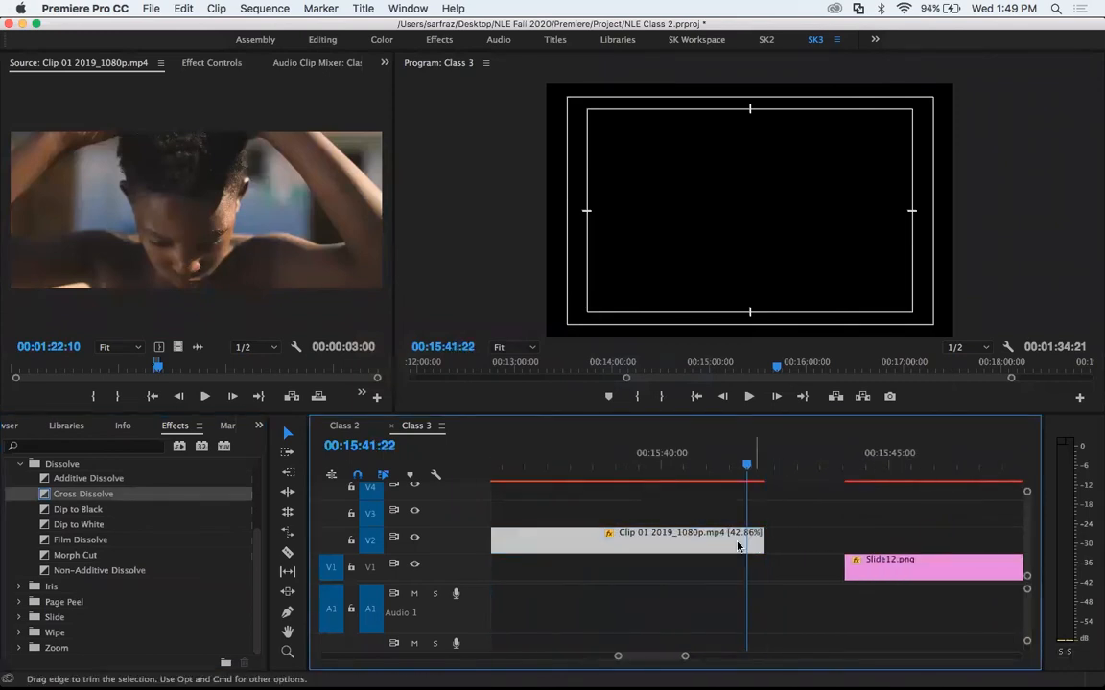
click(76, 495)
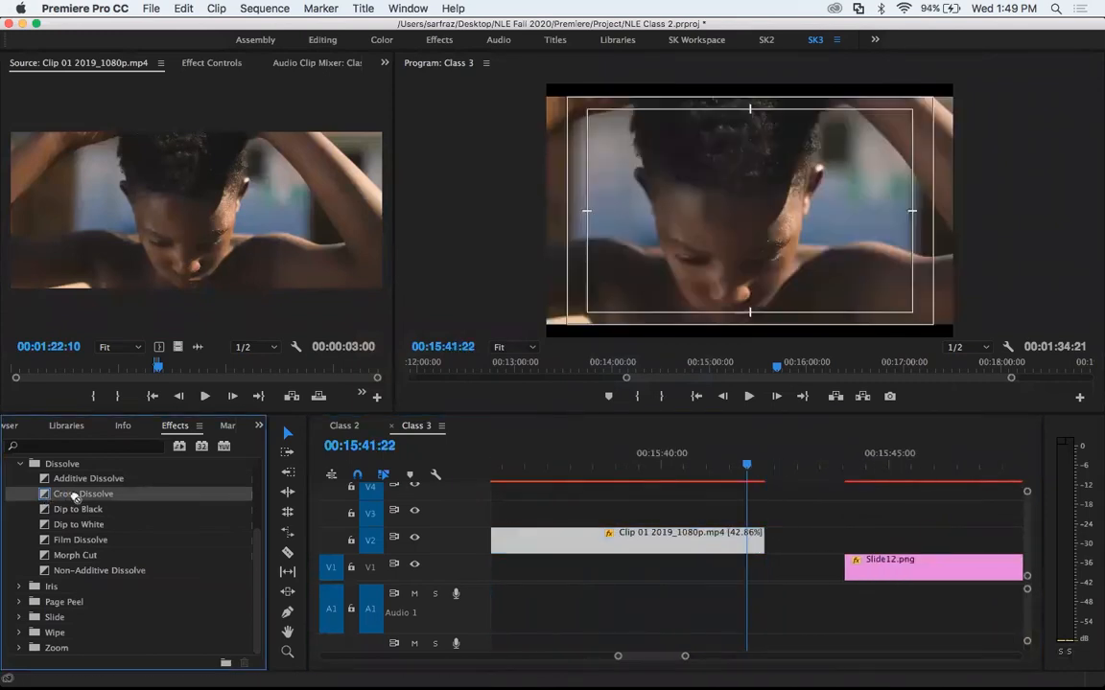
drag(76, 495, 758, 540)
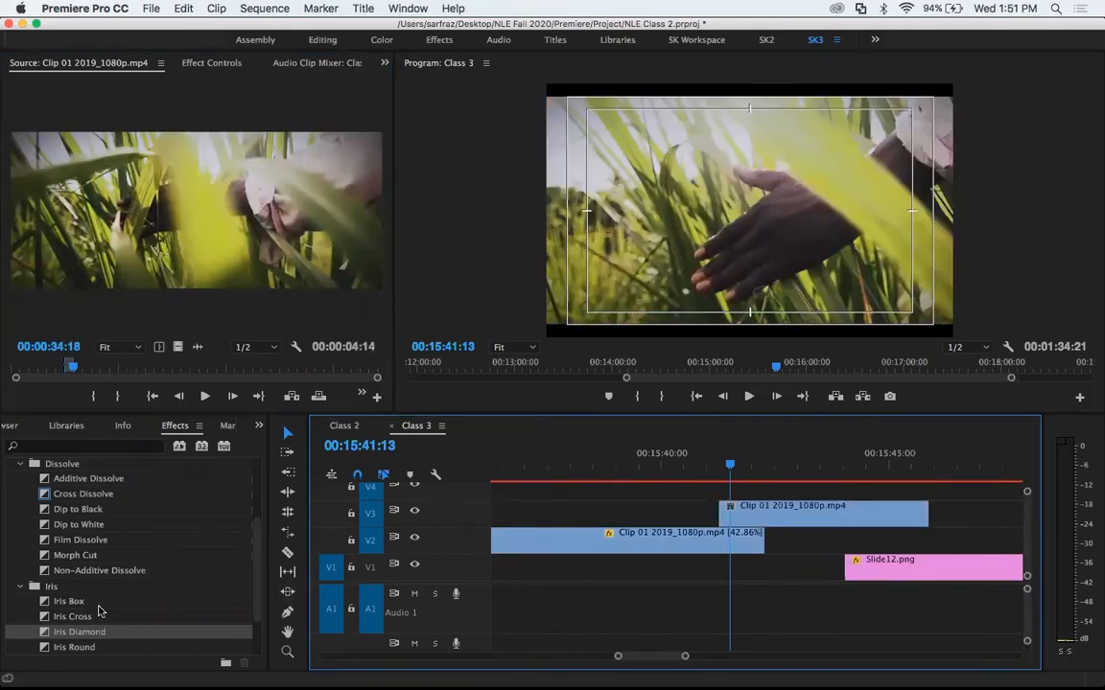
Apply Iris Cross to the start of the V3 Clip 01 segment, then replace it with Cross Dissolve.
drag(73, 616, 737, 476)
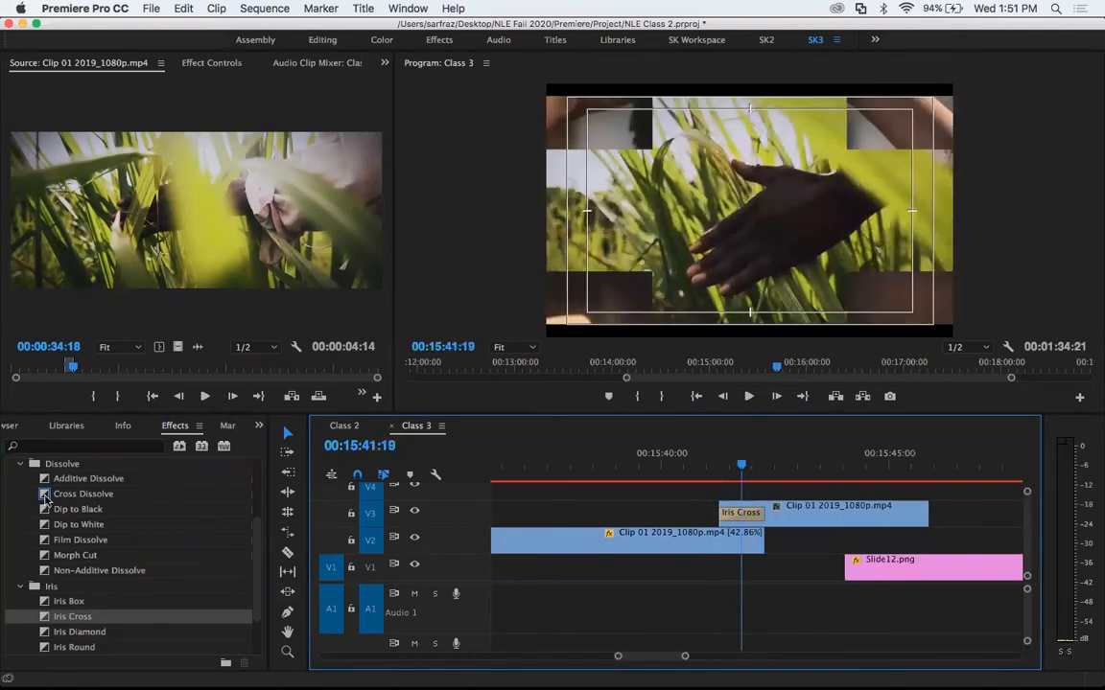
drag(82, 493, 727, 516)
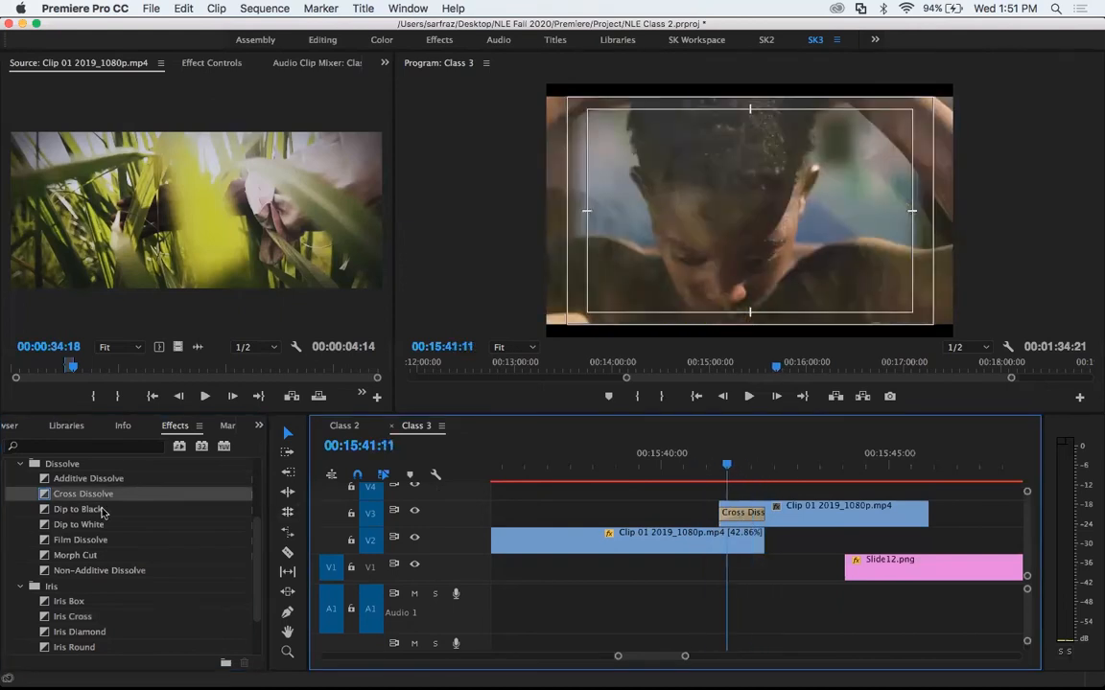
Replace the transition at the start of the V3 Clip 01 segment with Wipe and preview it.
scroll(101, 522, up, 5)
scroll(72, 576, down, 7)
click(20, 632)
scroll(43, 631, down, 3)
drag(48, 632, 742, 518)
drag(727, 467, 758, 469)
scroll(192, 556, up, 3)
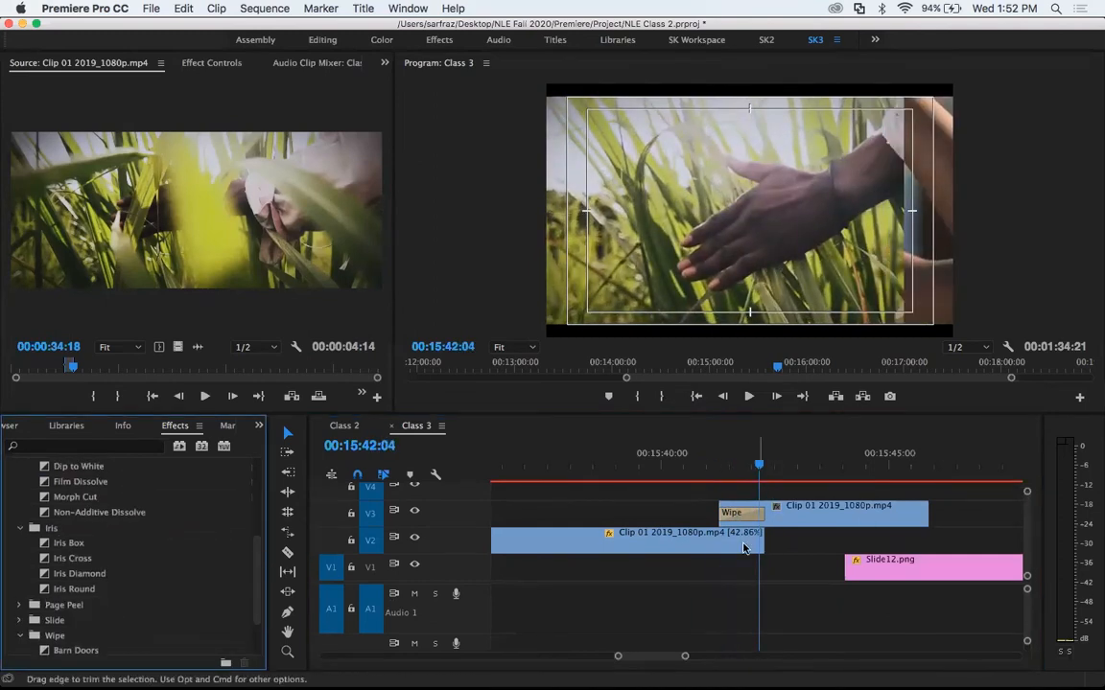
Delete the Wipe from the V3 Clip 01 segment, apply the default transition to both its ends, and preview the opening dissolve.
click(731, 513)
key(Delete)
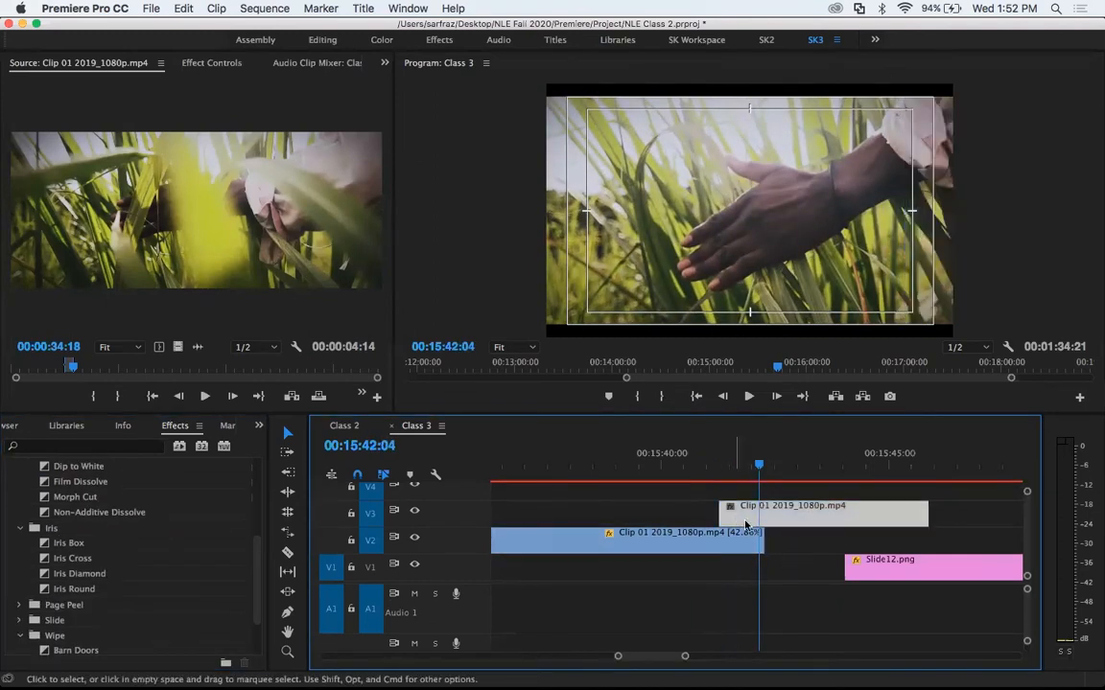
key(super+d)
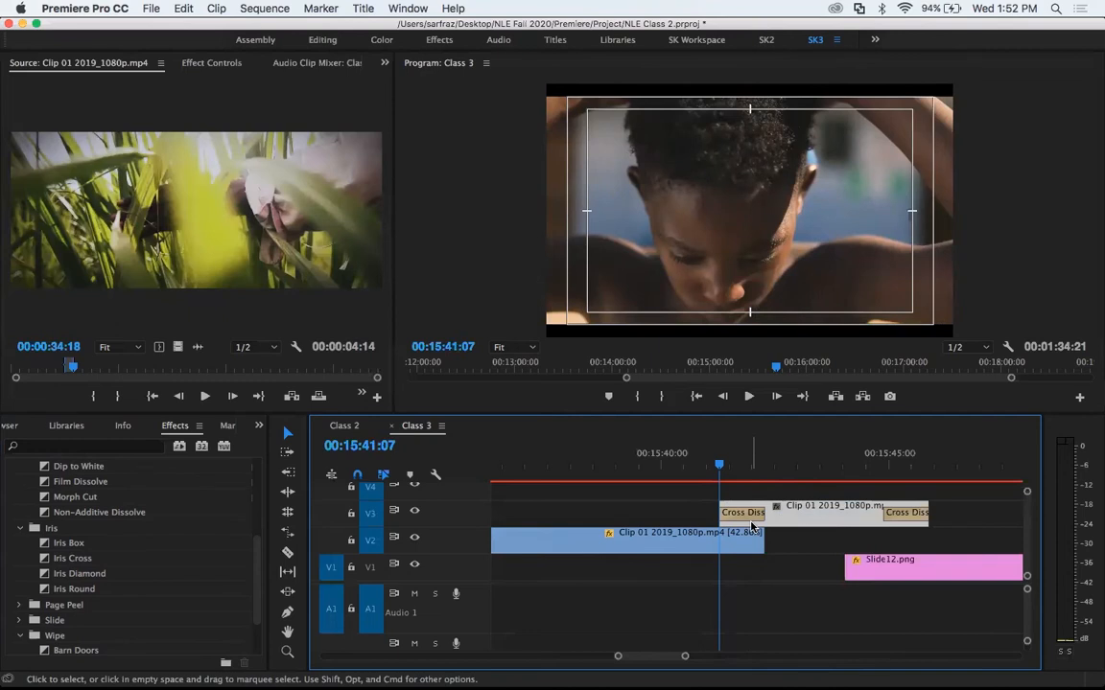
drag(729, 468, 745, 468)
Set Cross Dissolve as the default video transition.
scroll(84, 573, up, 3)
right_click(83, 573)
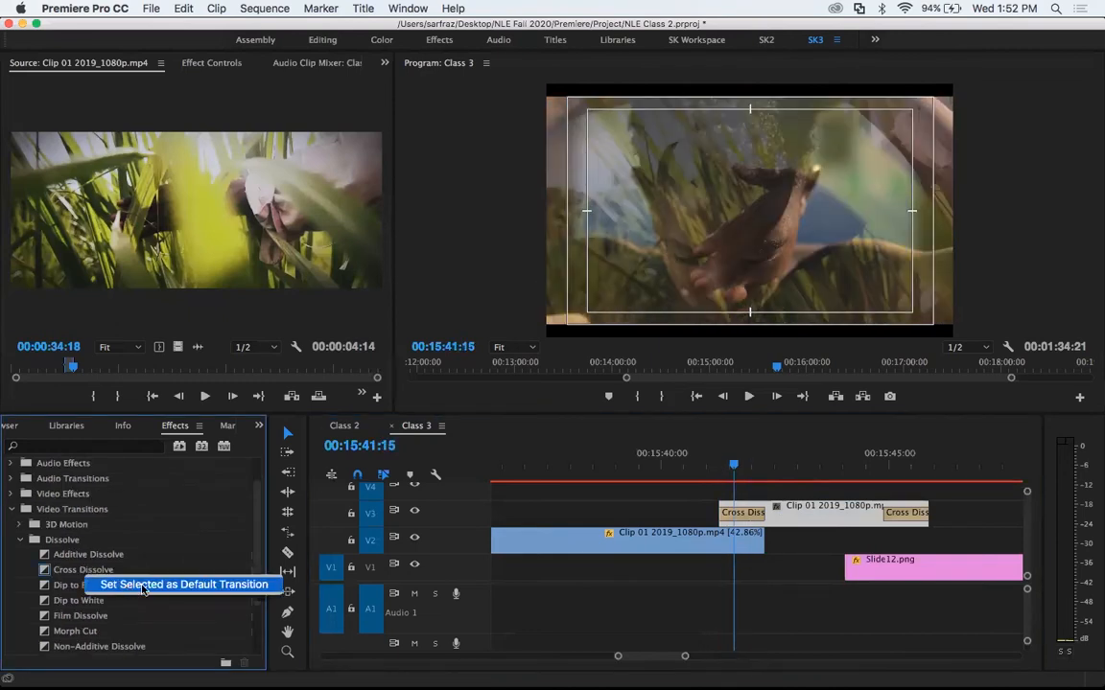
click(227, 586)
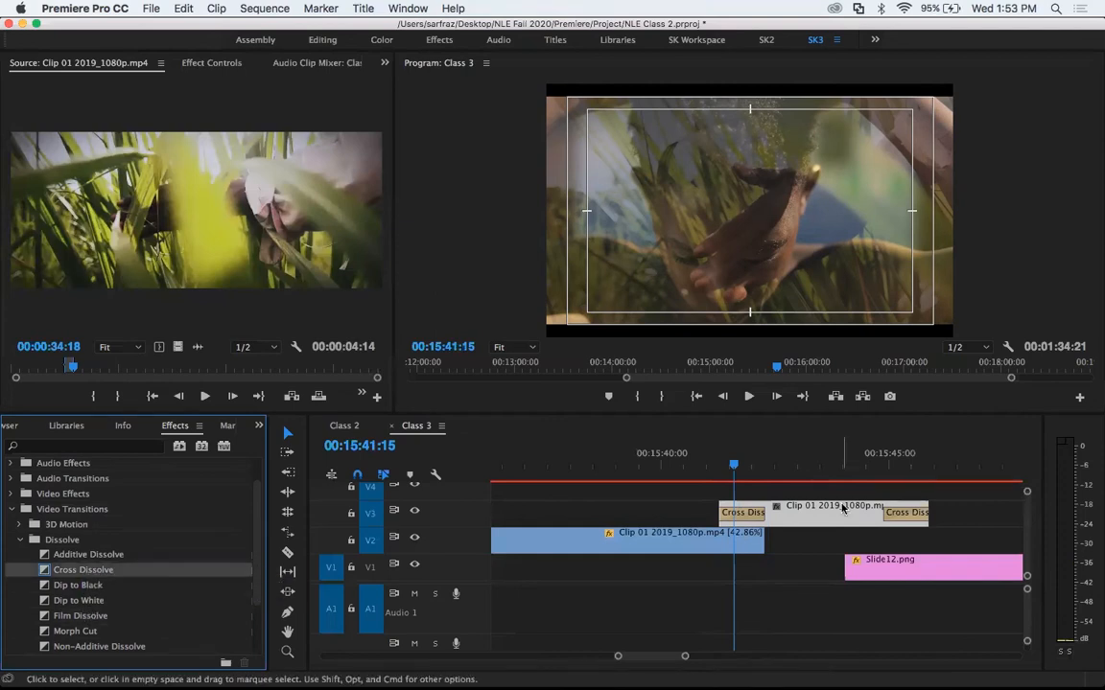
Apply the default transition to the end edit point of the Clip 01 segment on V2.
click(711, 464)
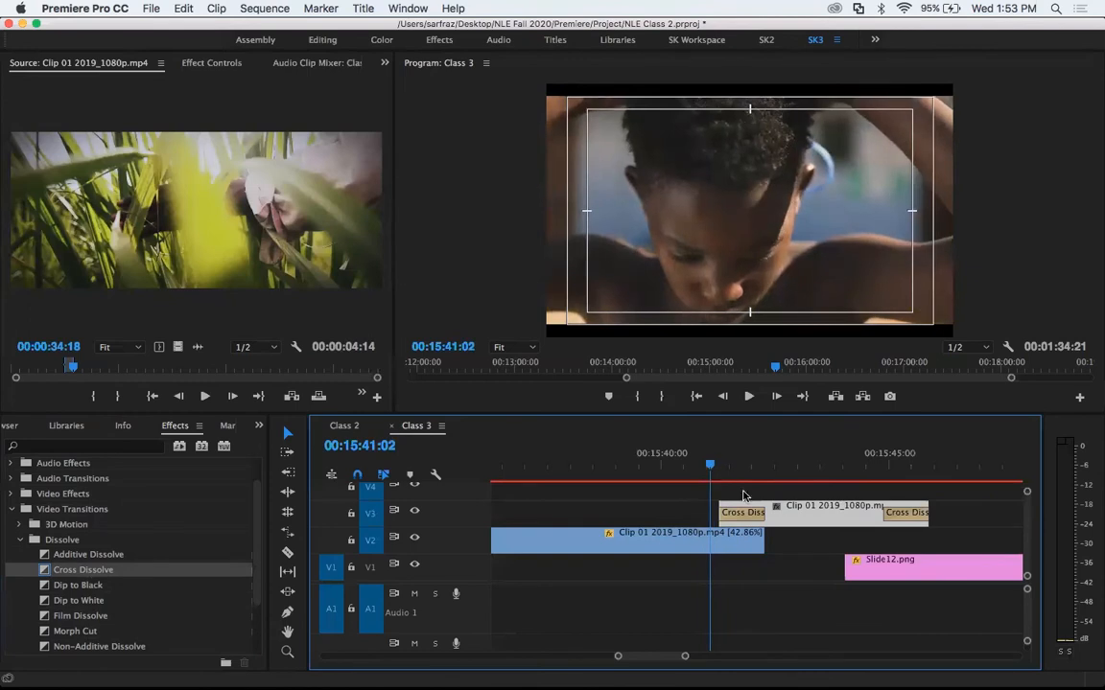
click(778, 567)
click(762, 542)
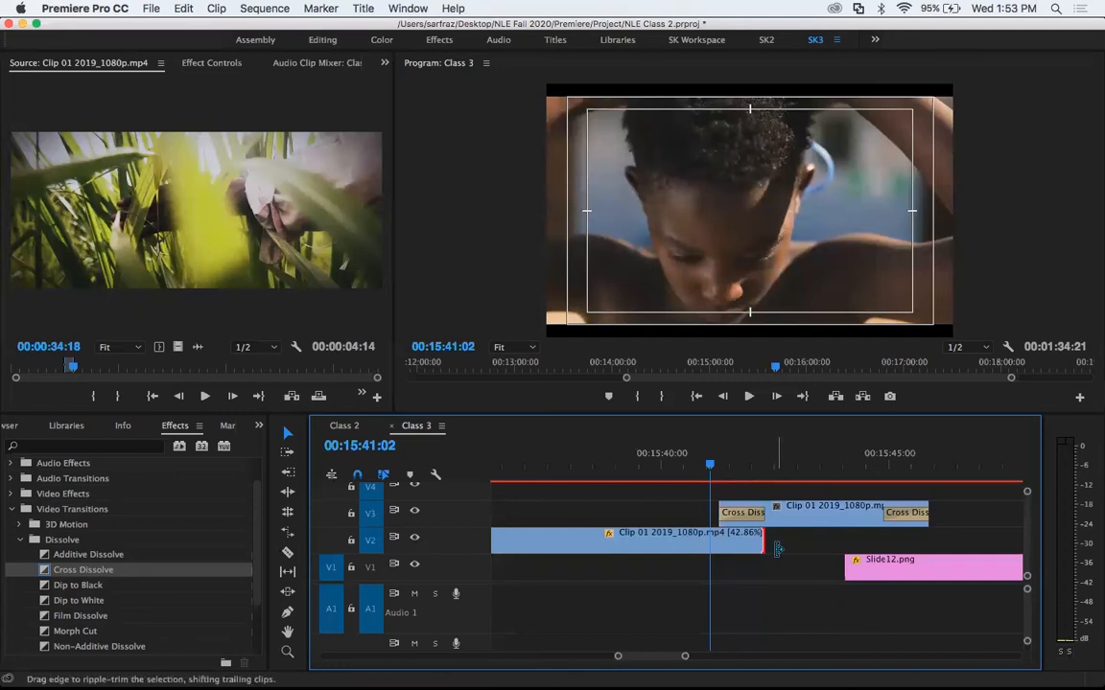
key(super+d)
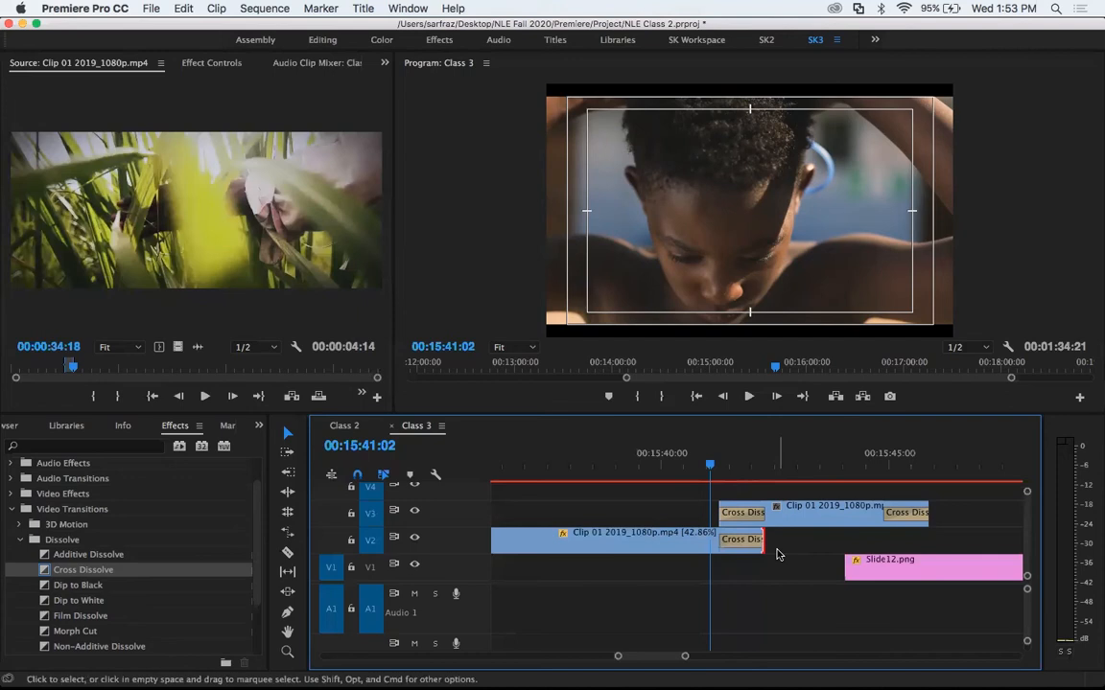
Delete the Cross Dissolves from both ends of the Clip 01 segment on V3.
scroll(777, 554, down, 2)
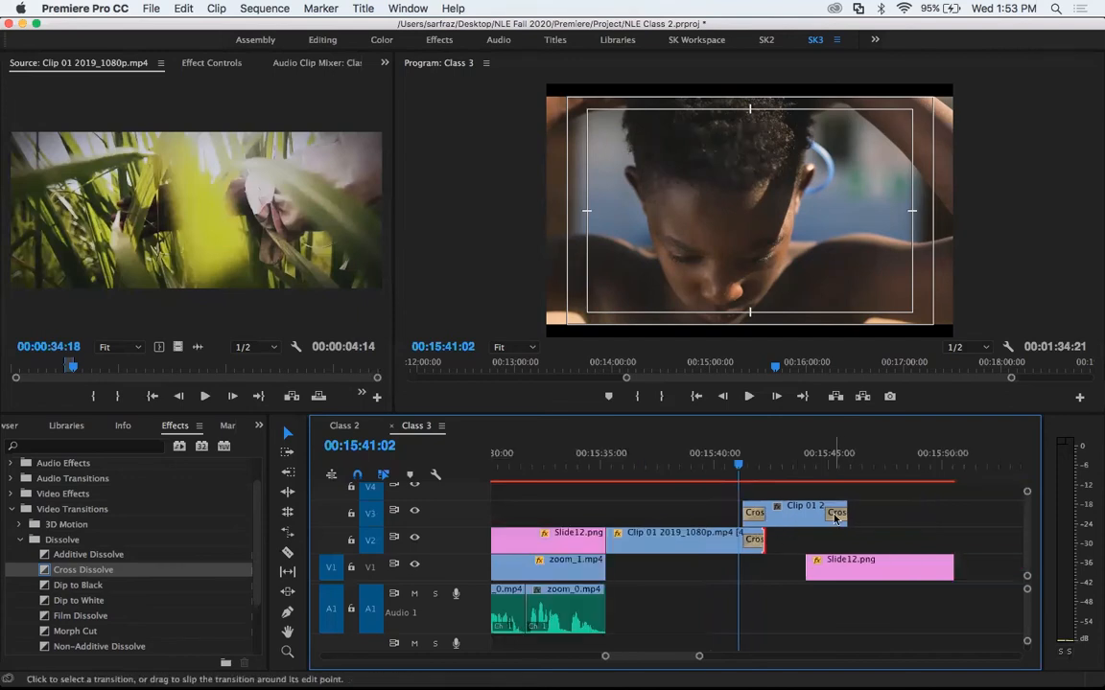
key(Delete)
click(756, 517)
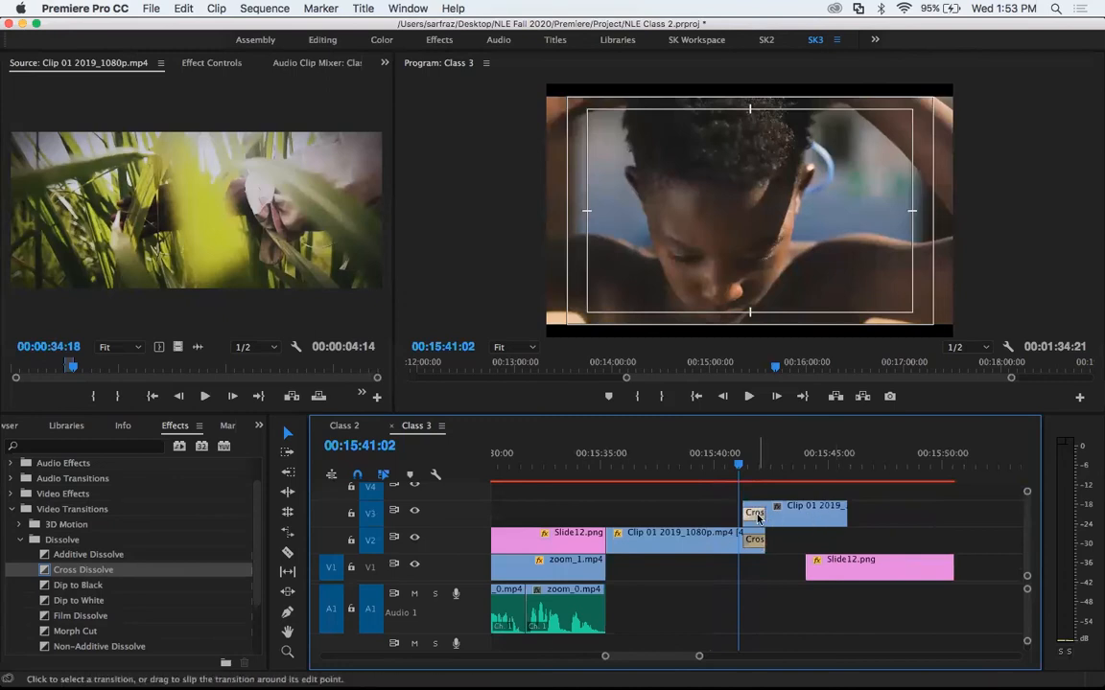
key(Delete)
Apply the default transition to both ends of the V3 Clip 01 segment at once.
click(810, 520)
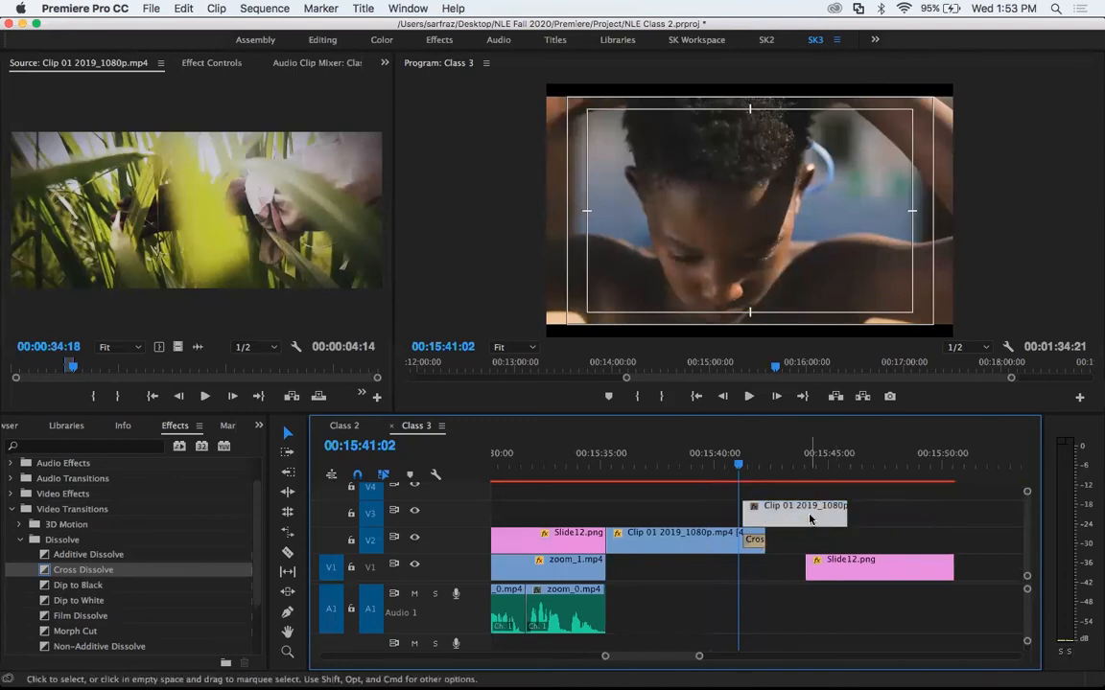
click(789, 464)
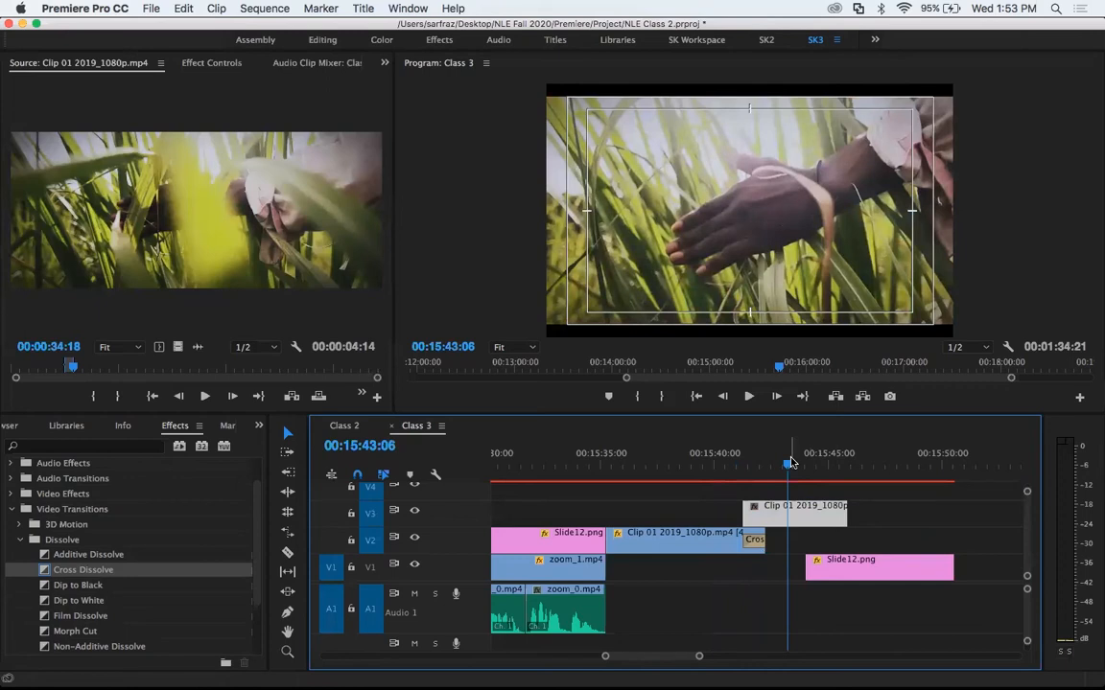
key(shift+d)
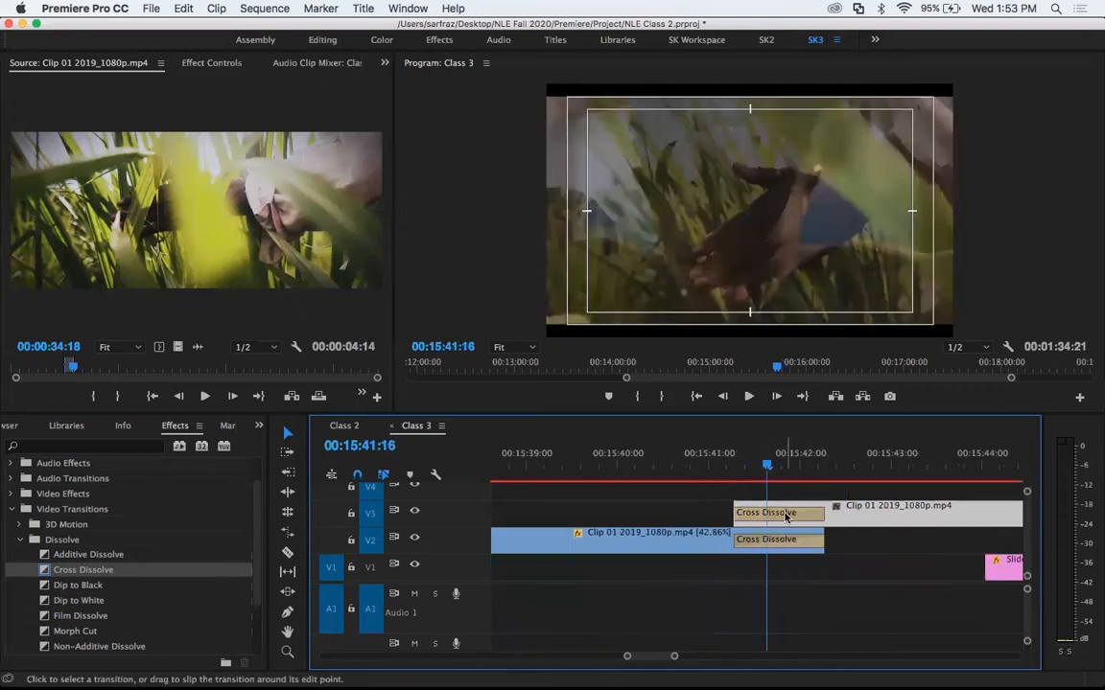
Set the V3 clip's opening Cross Dissolve to 00:00:02:00, preview it, and reset its duration to 25 frames.
double_click(777, 512)
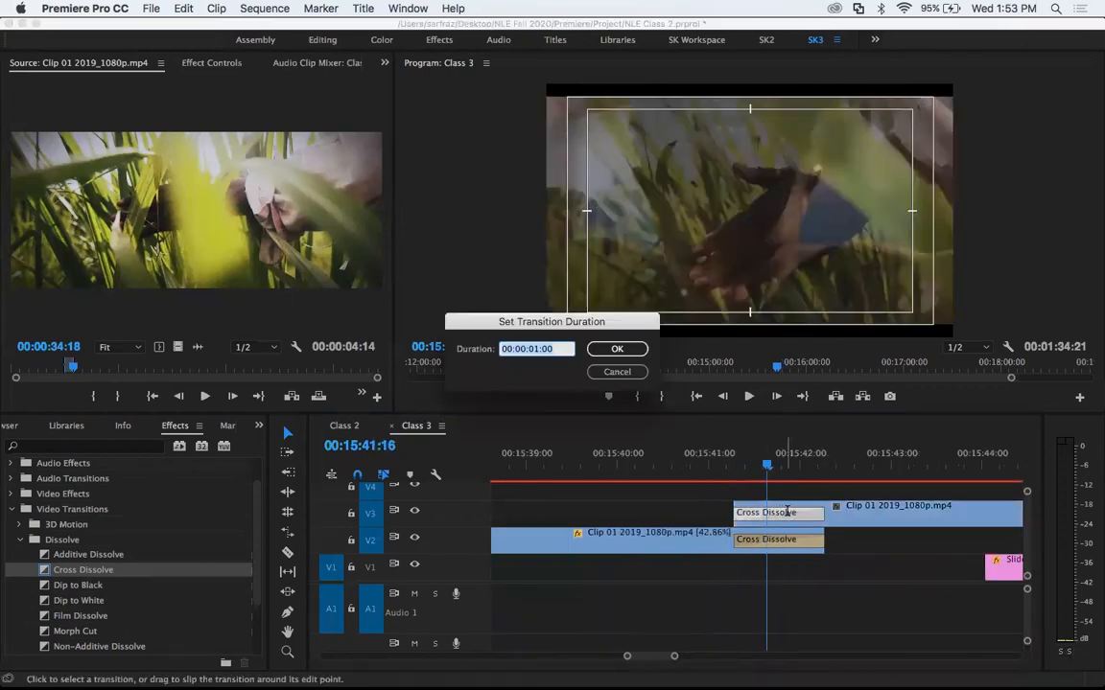
click(539, 349)
key(BackSpace)
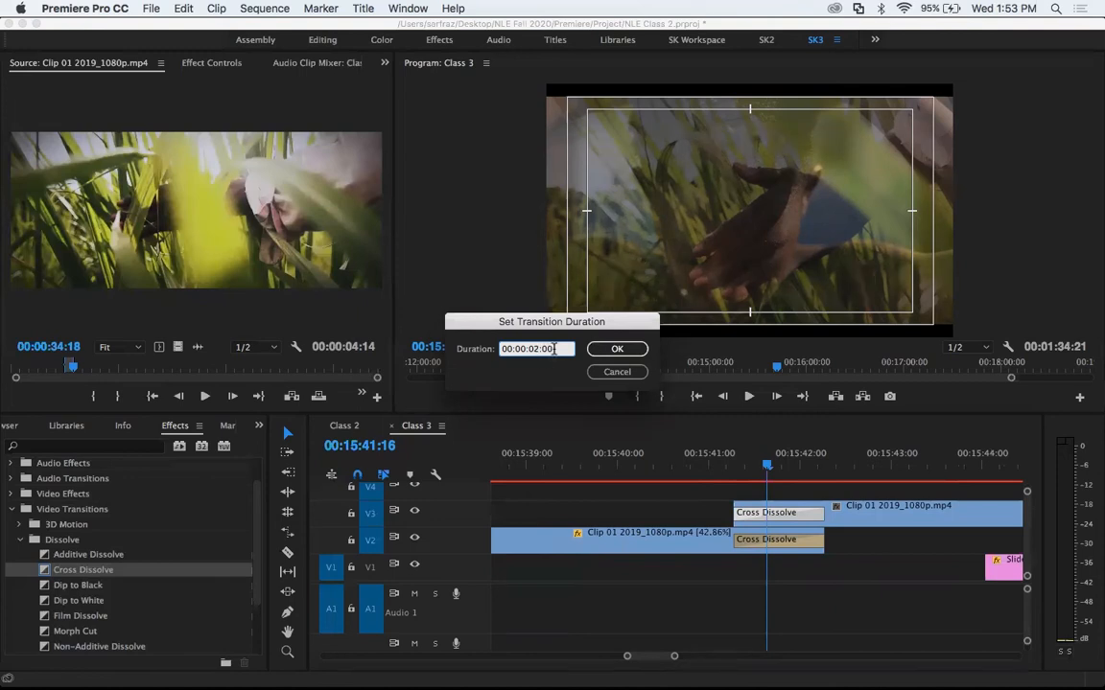
click(618, 349)
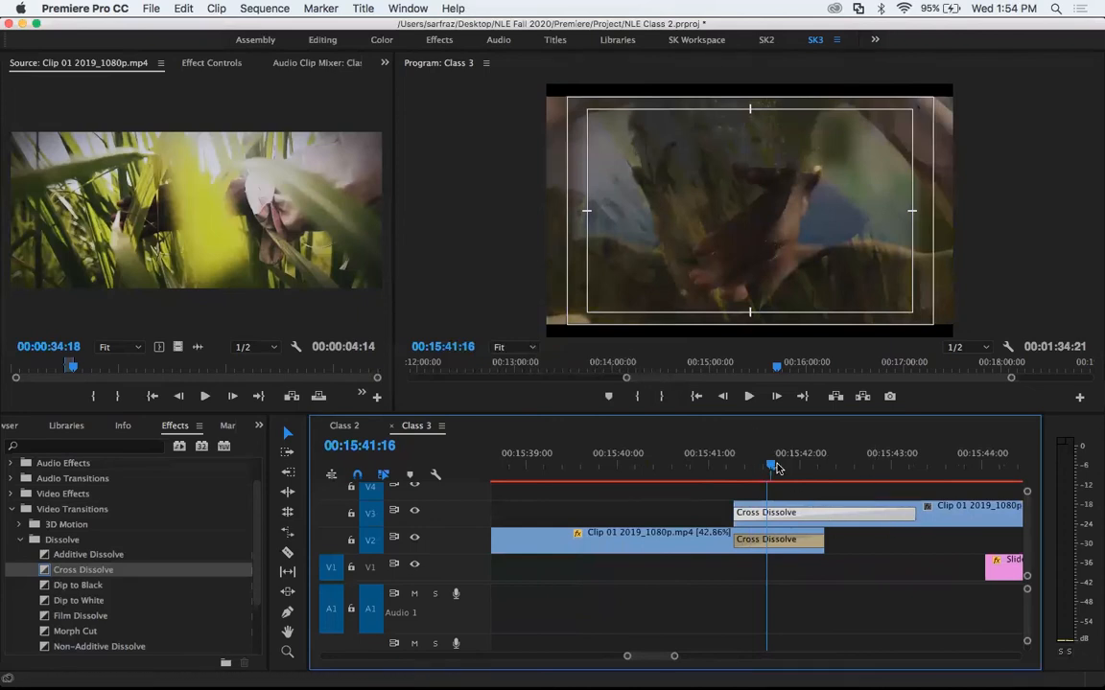
drag(774, 465, 908, 468)
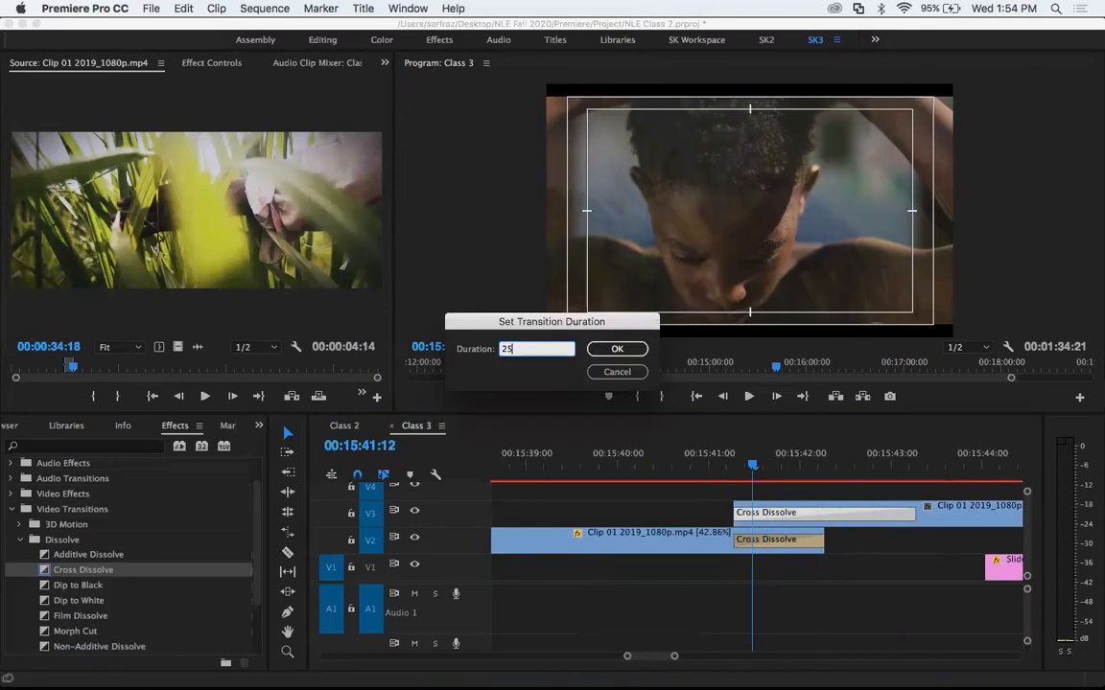
key(Return)
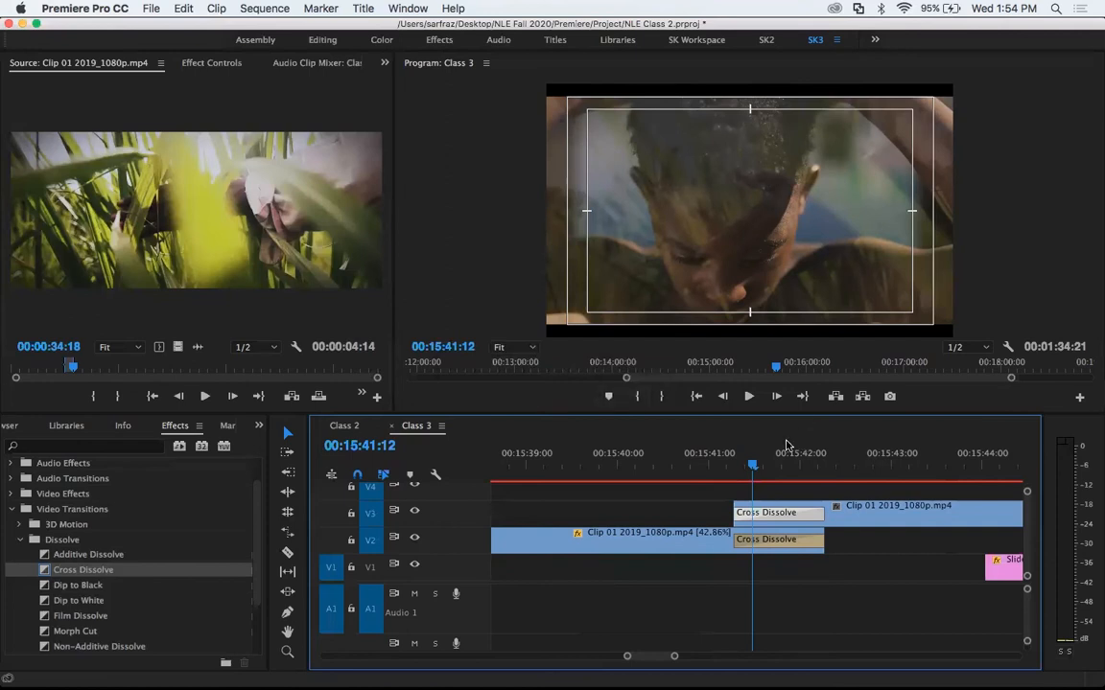
Delete the Cross Dissolves at the start of the V3 Clip 01 segment and the end of the V2 one.
click(785, 460)
key(minus)
key(minus)
key(Delete)
click(770, 540)
key(Delete)
Move the V3 Clip 01 segment down to V2 so it meets the preceding Clip 01 segment at 00:15:41:21.
drag(818, 516, 832, 541)
key(equal)
key(equal)
click(721, 465)
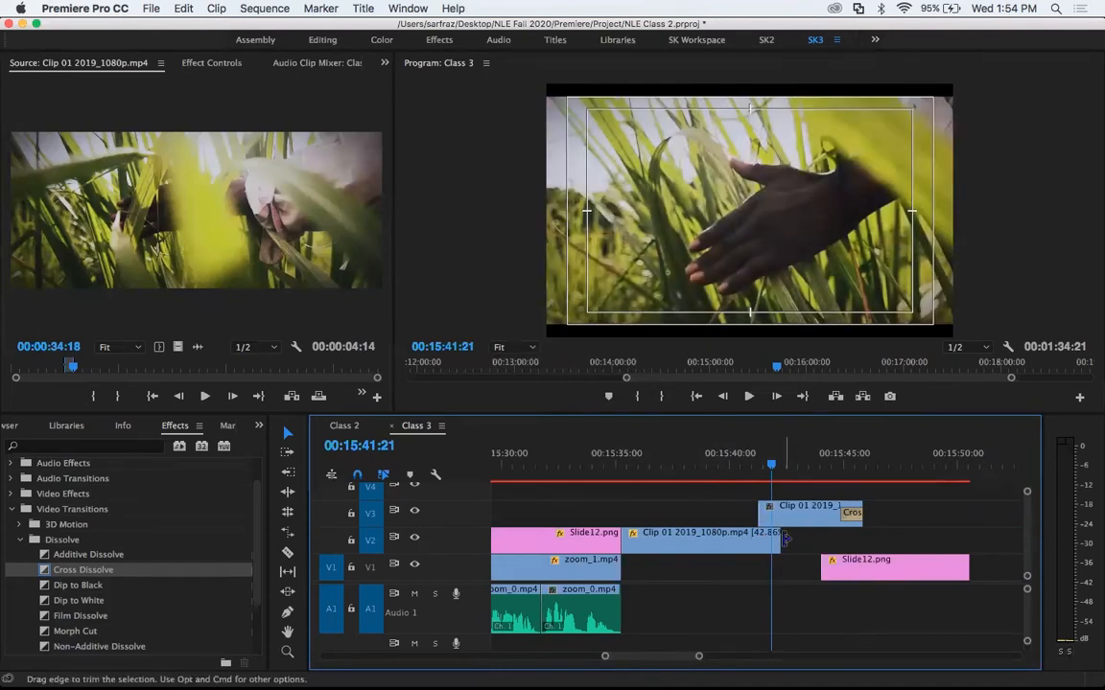
drag(721, 465, 768, 467)
Apply the default Cross Dissolve at the cut between the two Clip 01 segments on V2 and scrub through it.
click(765, 539)
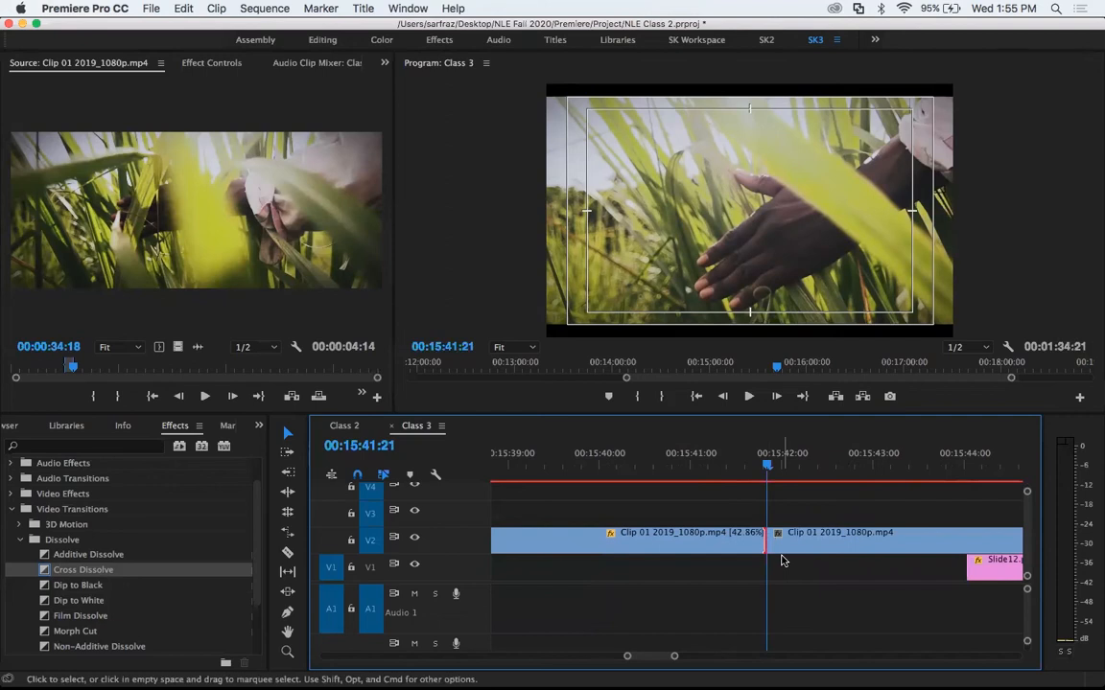
key(super+d)
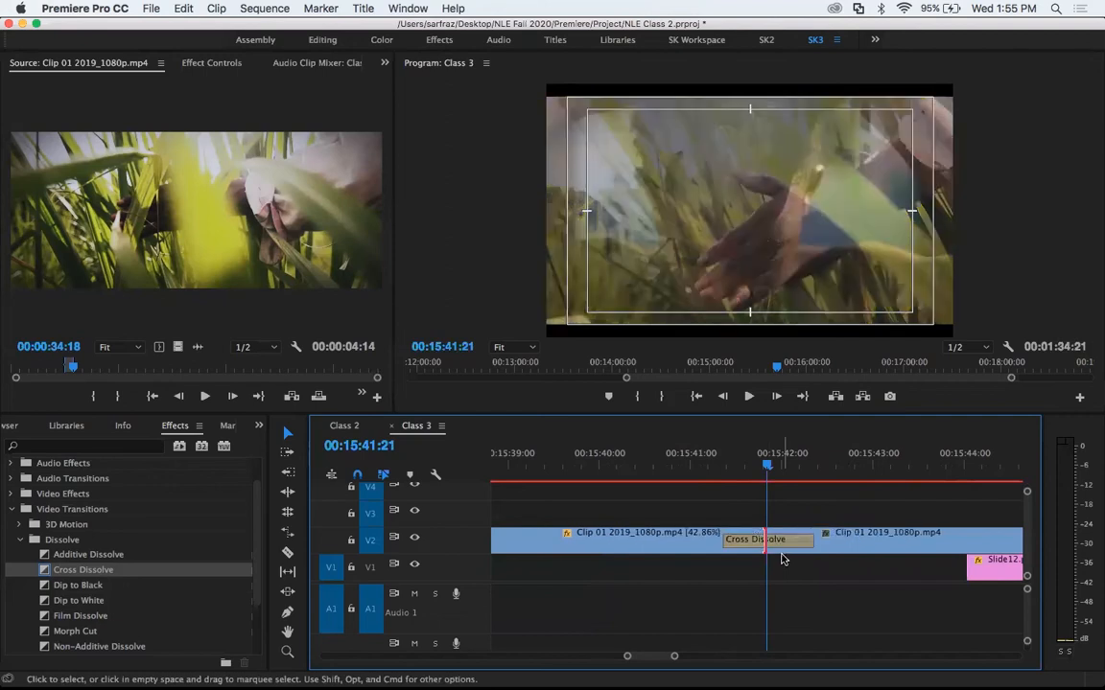
mouse_move(739, 460)
mouse_down()
mouse_move(730, 466)
mouse_move(765, 469)
mouse_move(727, 470)
mouse_up()
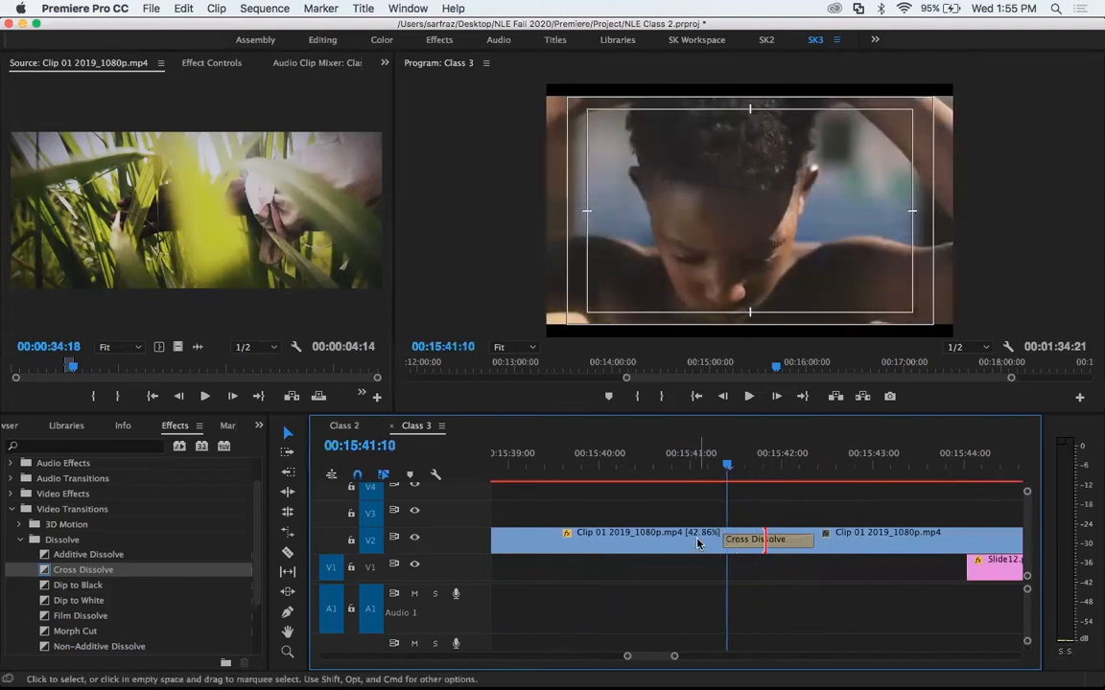
click(676, 468)
drag(692, 478, 726, 470)
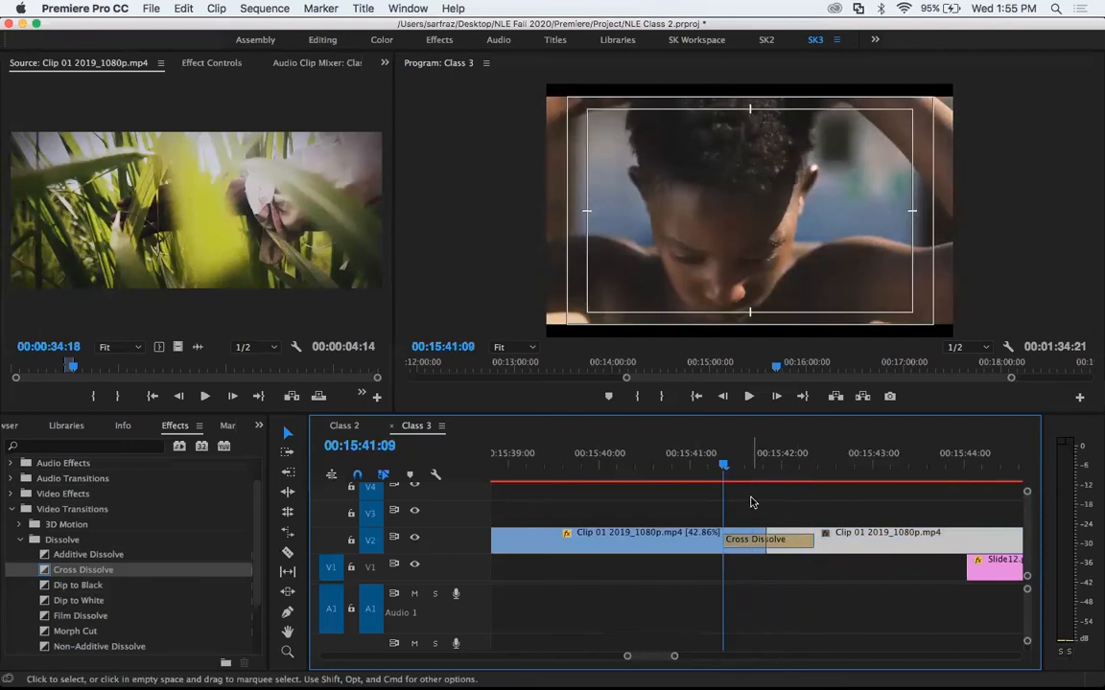
mouse_move(787, 467)
mouse_down()
mouse_move(759, 462)
mouse_move(786, 475)
mouse_up()
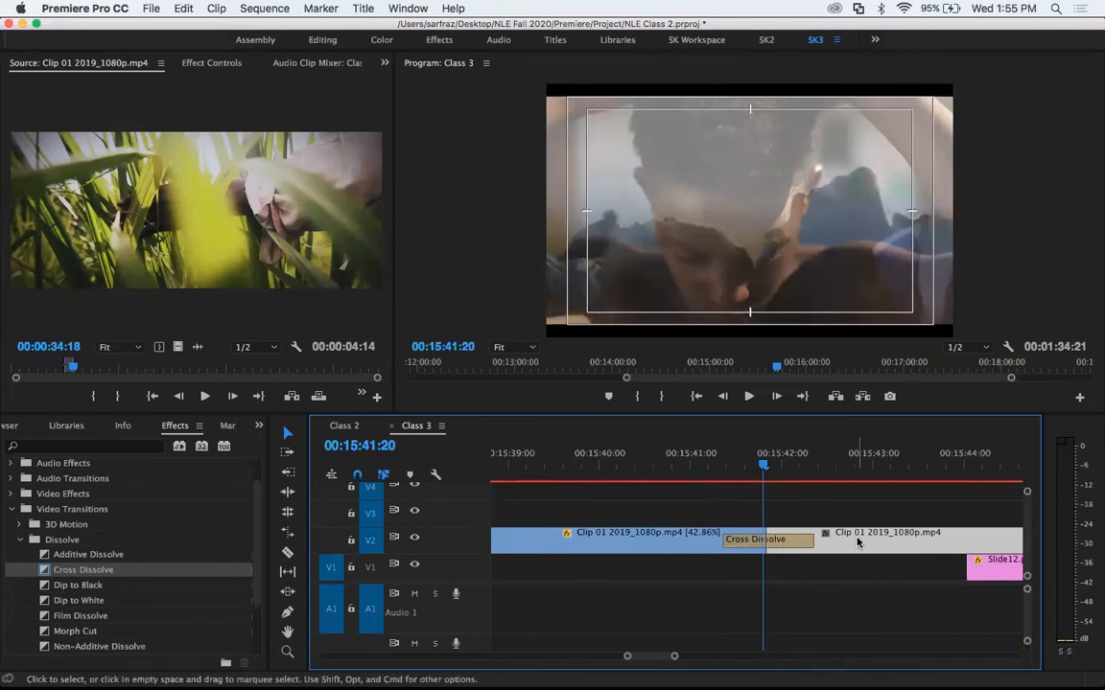
click(728, 467)
drag(728, 467, 733, 467)
Try lengthening the V2 Cross Dissolve to about 2 seconds, preview it, and undo the change.
drag(839, 538, 862, 537)
drag(681, 470, 820, 467)
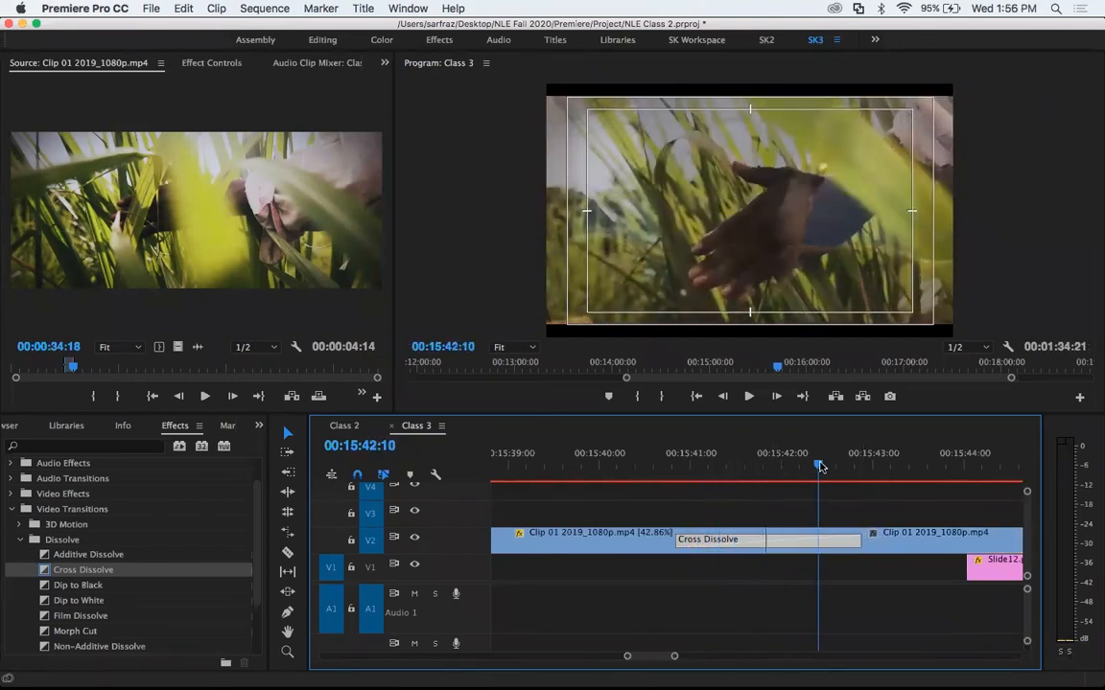
key(super+z)
drag(737, 466, 746, 466)
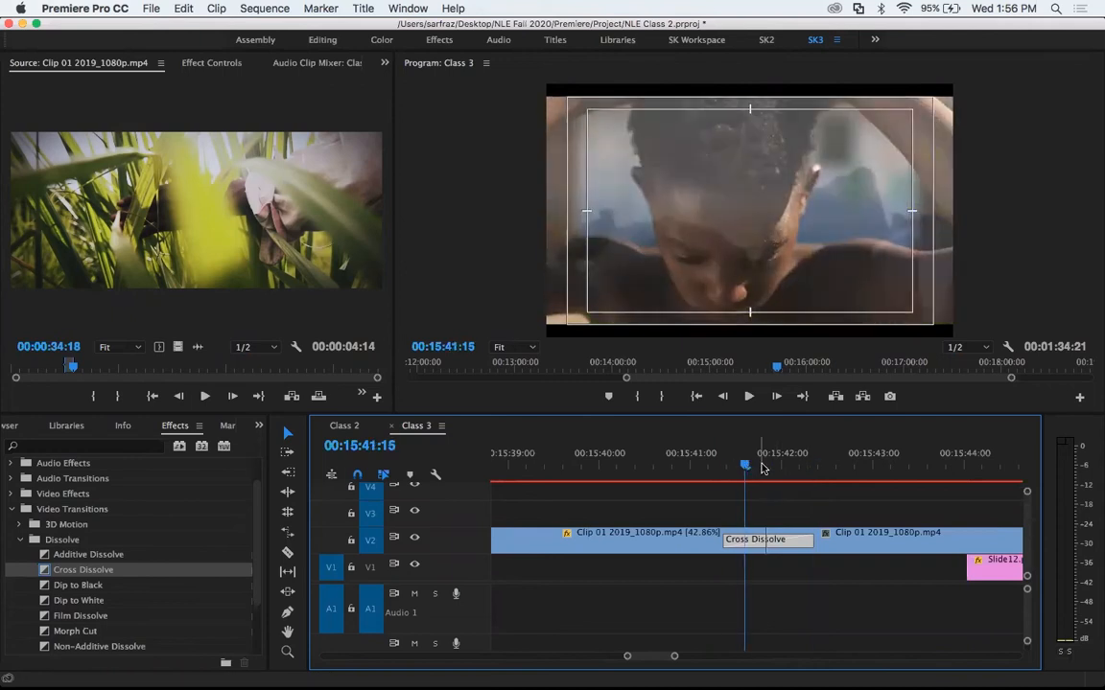
Slide the V2 Cross Dissolve earlier so it ends at the cut, and preview it.
drag(791, 540, 740, 543)
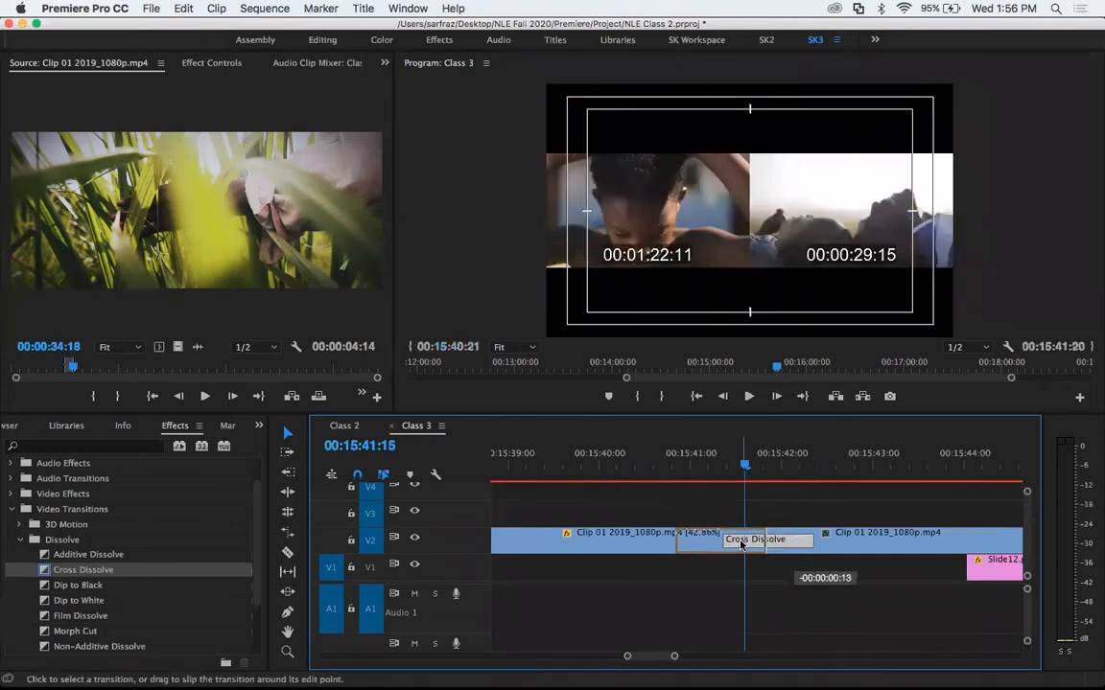
click(684, 479)
drag(684, 480, 734, 477)
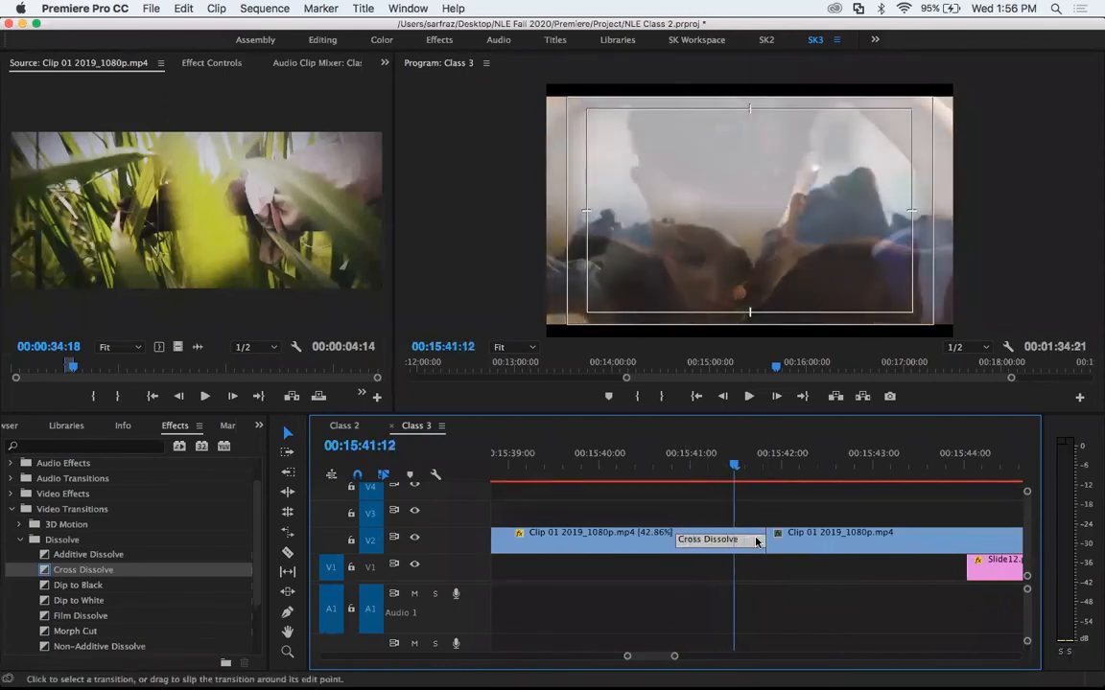
Slide the V2 Cross Dissolve to start at the cut, preview it, and reposition it across the cut.
drag(711, 542, 798, 544)
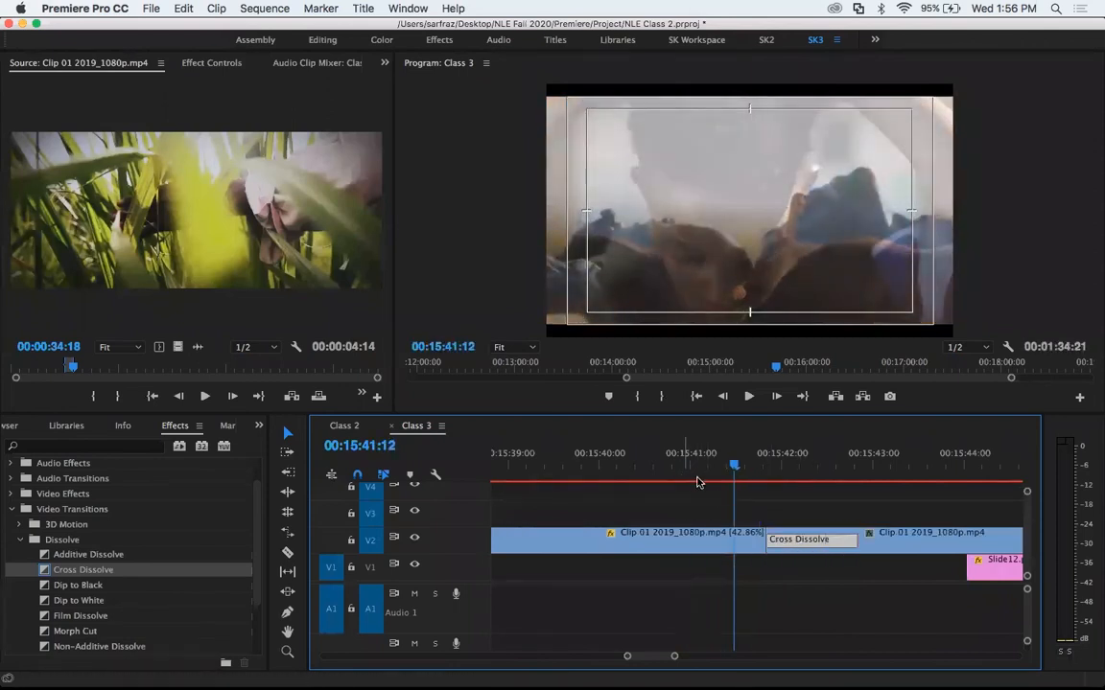
drag(698, 482, 757, 477)
drag(833, 542, 753, 544)
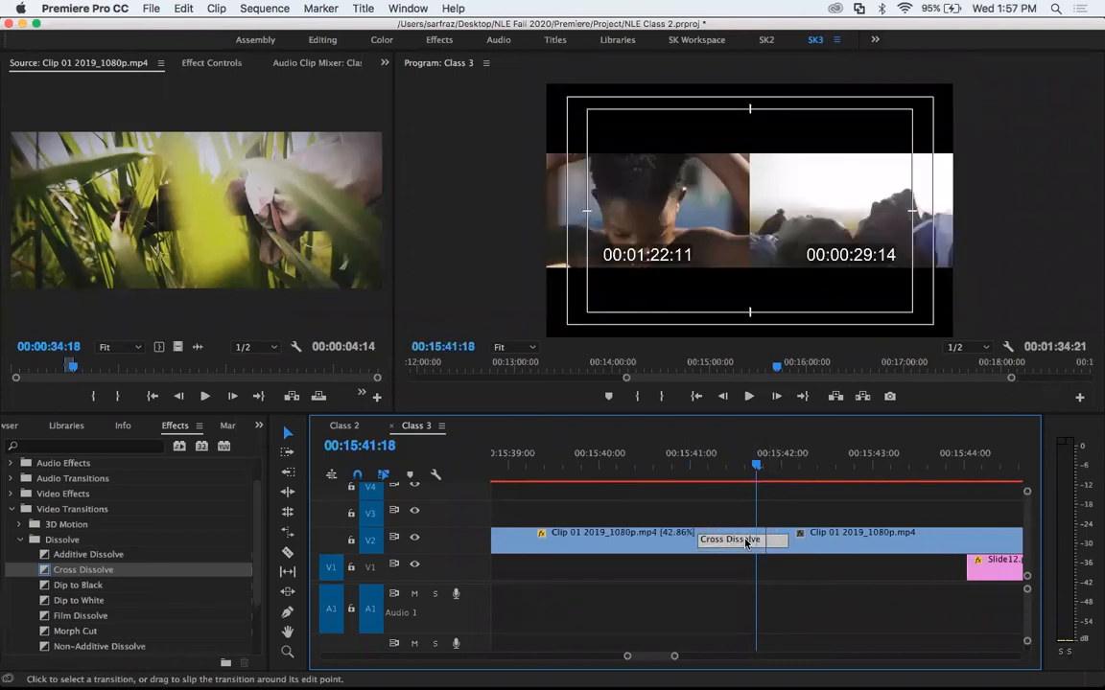
drag(747, 543, 796, 542)
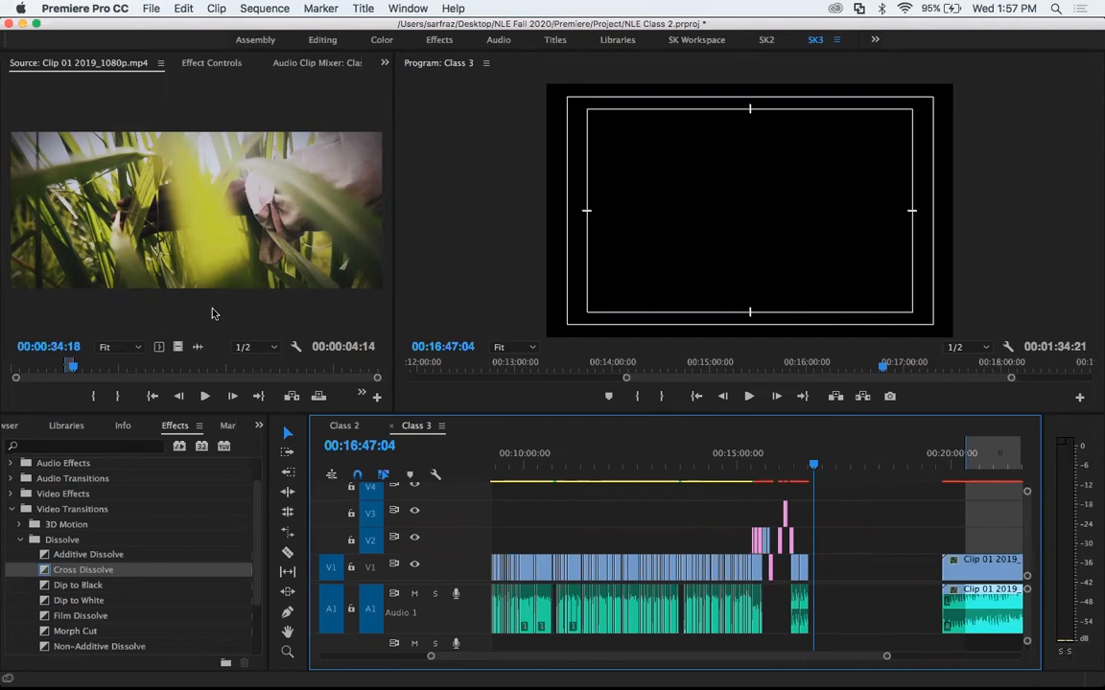
Undo the first placement of source Clip 01 and add only its video to V1 at about 00:17:38.
drag(180, 192, 841, 566)
key(super+z)
drag(200, 346, 863, 557)
Turn on track targeting for V1 and jump the playhead to the start of the newly placed video-only clip.
scroll(846, 588, up, 3)
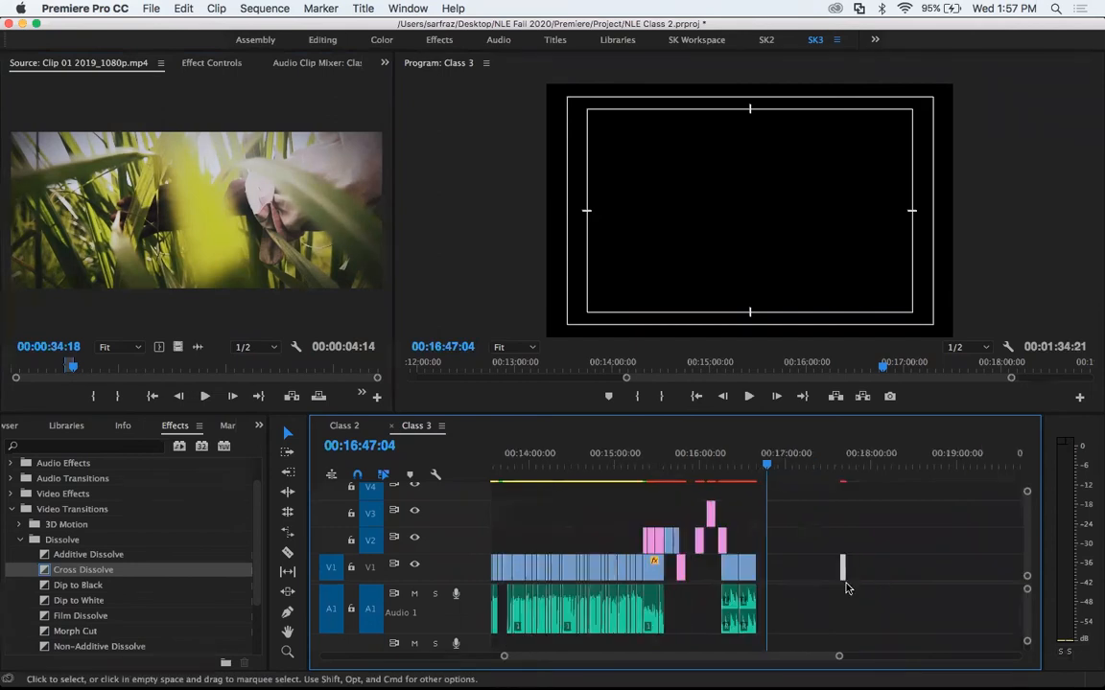
scroll(846, 587, up, 3)
key(Down)
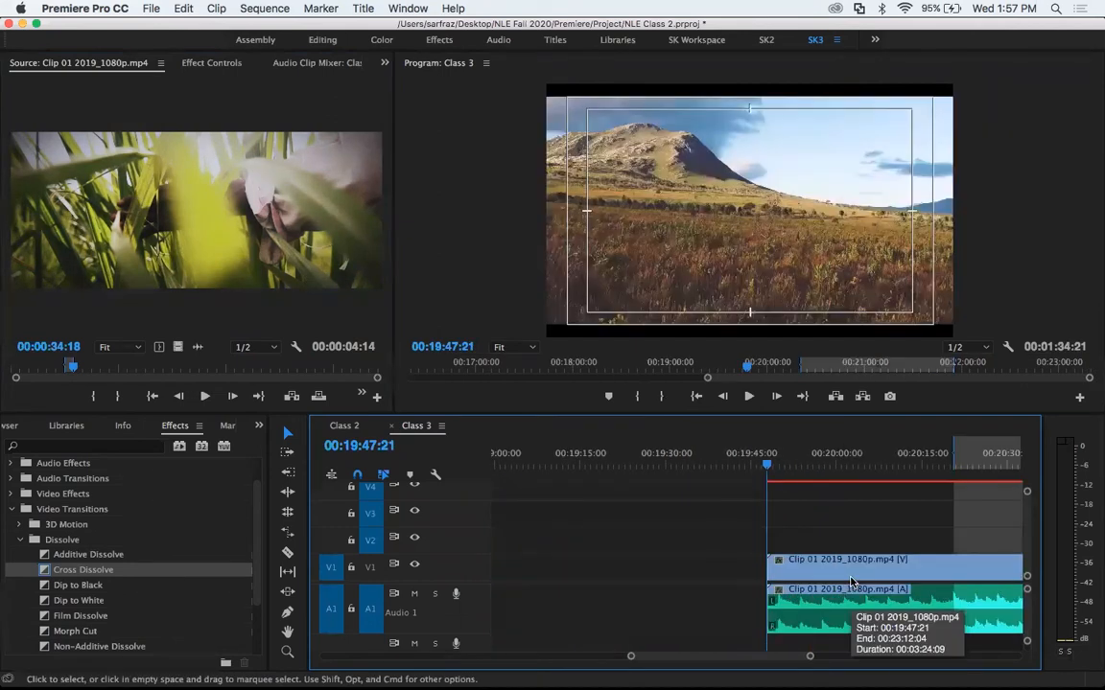
key(Up)
key(minus)
key(minus)
click(827, 467)
click(371, 569)
key(Down)
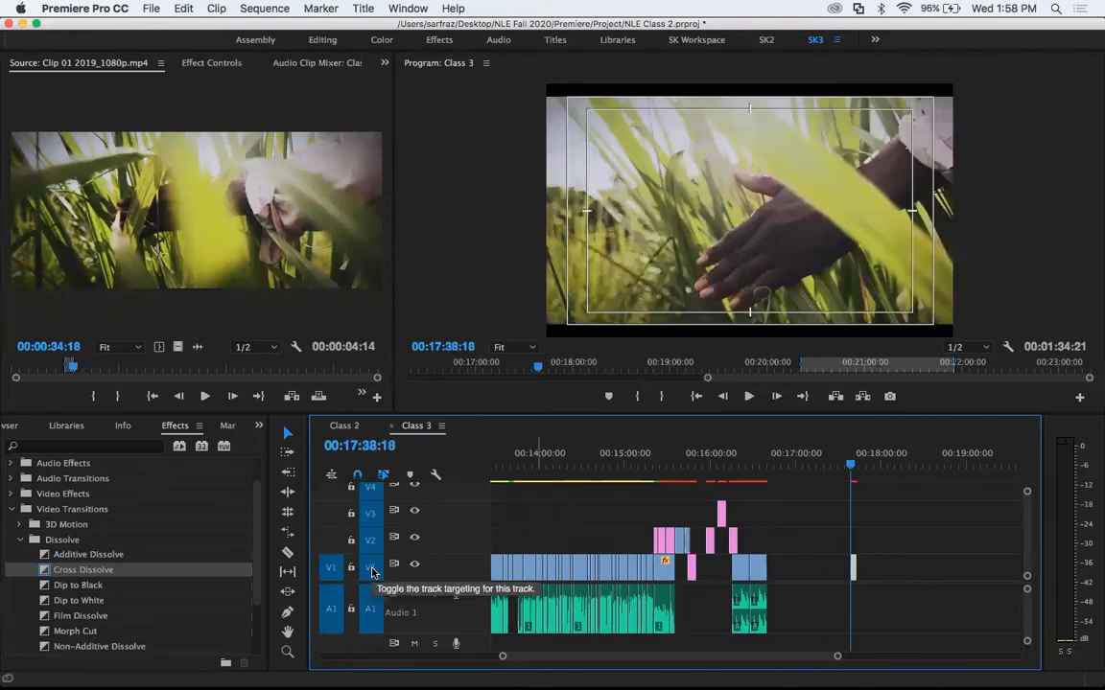
Move the playhead away from the video-only V1 clip and jump back to its starting edit point.
key(equal)
key(equal)
mouse_move(770, 468)
mouse_down()
mouse_move(759, 469)
mouse_move(792, 469)
mouse_move(750, 469)
mouse_up()
click(861, 547)
key(Down)
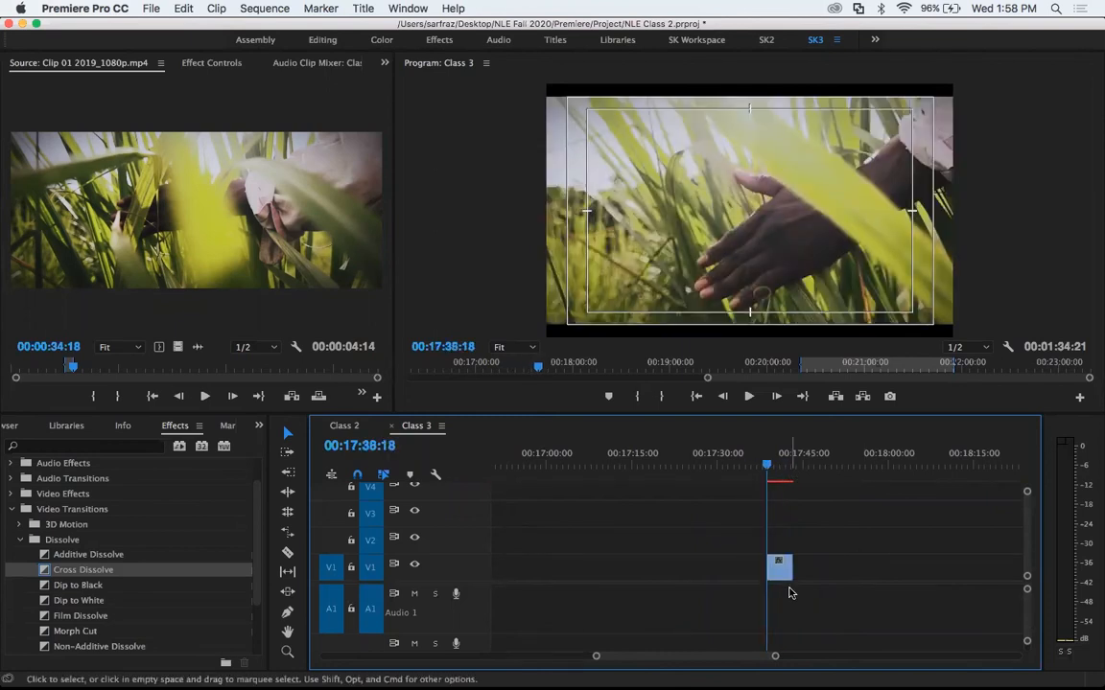
Move the playhead forward 75 frames from the start of the video-only V1 clip.
click(374, 444)
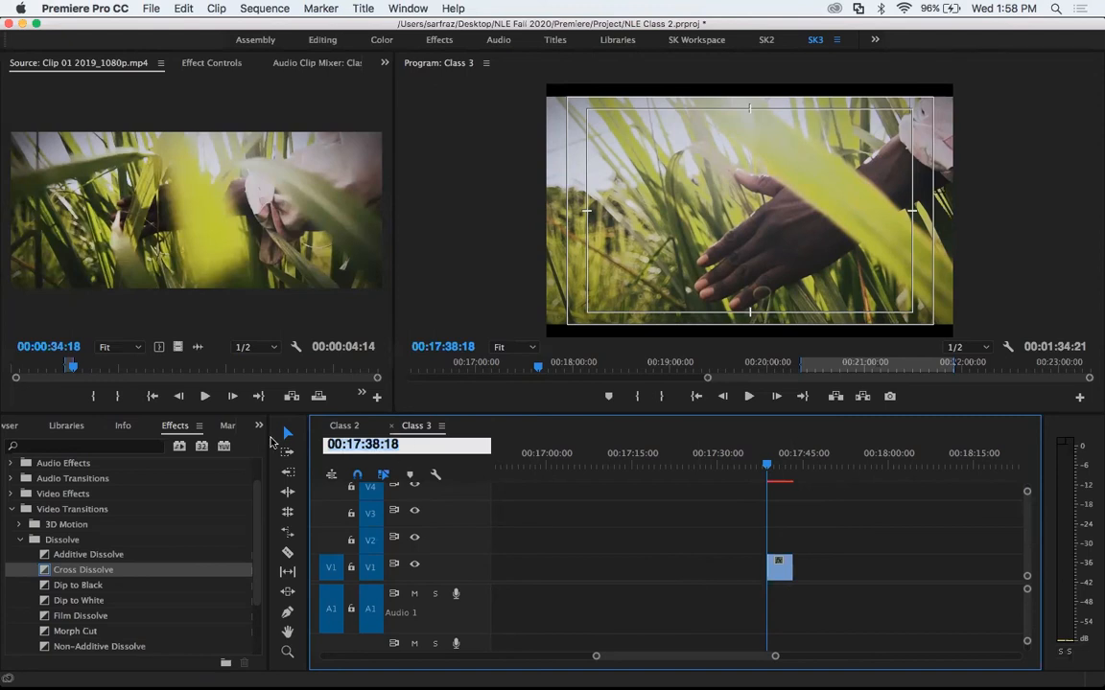
text(+75)
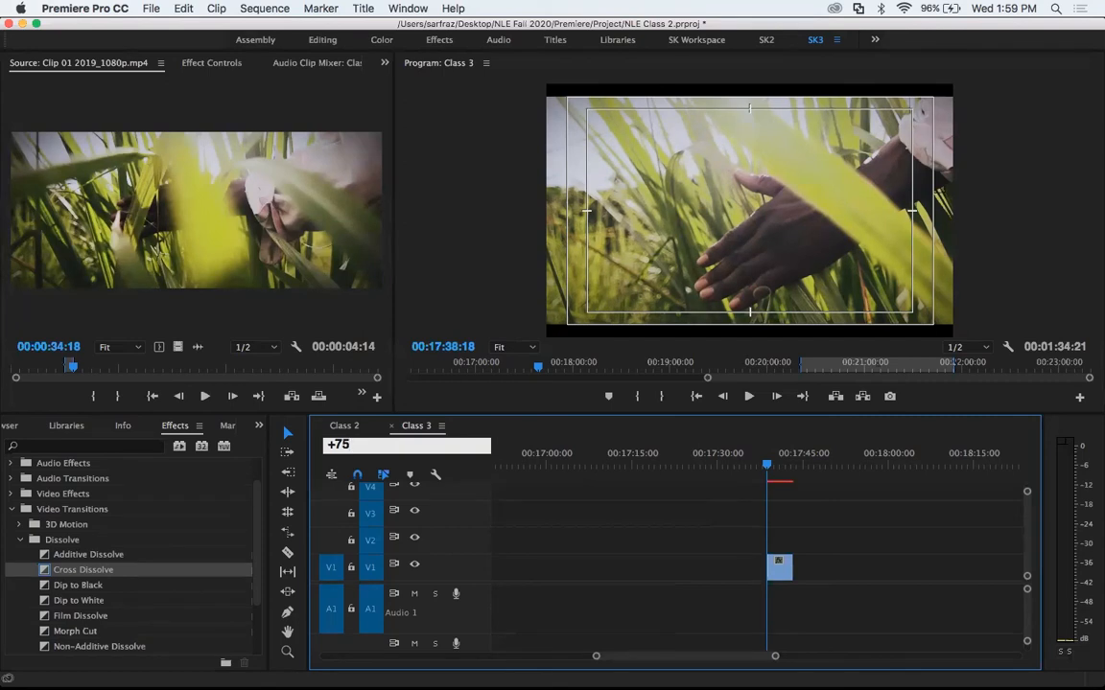
key(Return)
key(=)
key(=)
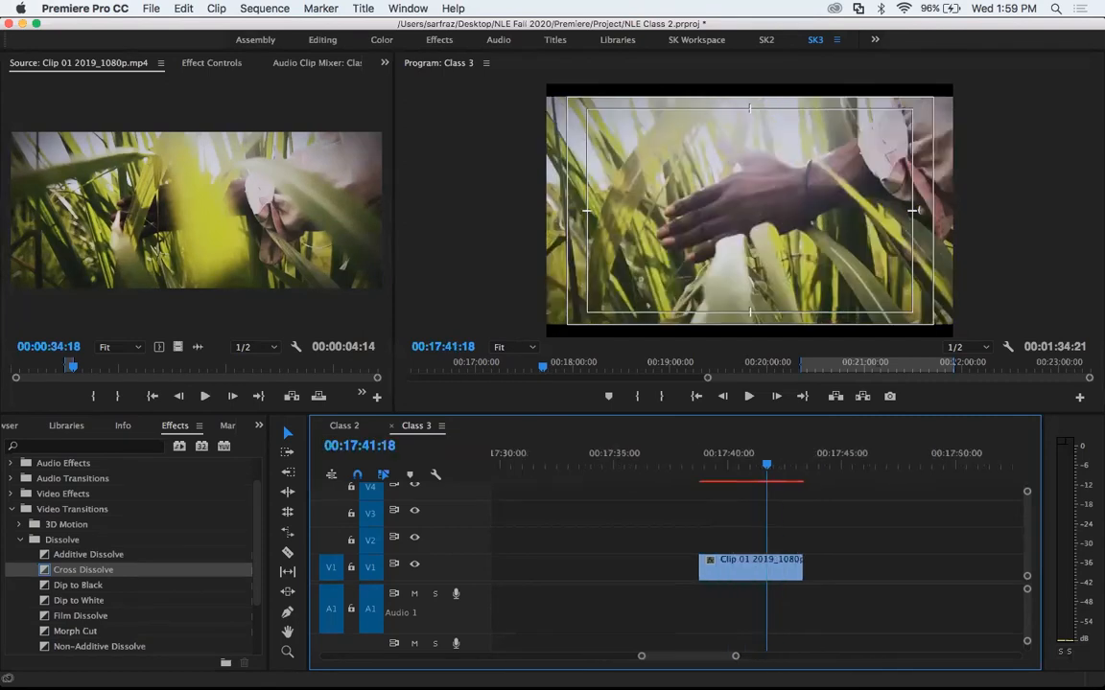
Trim the end of the V1 clip back to the playhead for a three-second duration and scrub through it.
drag(841, 563, 760, 560)
click(717, 468)
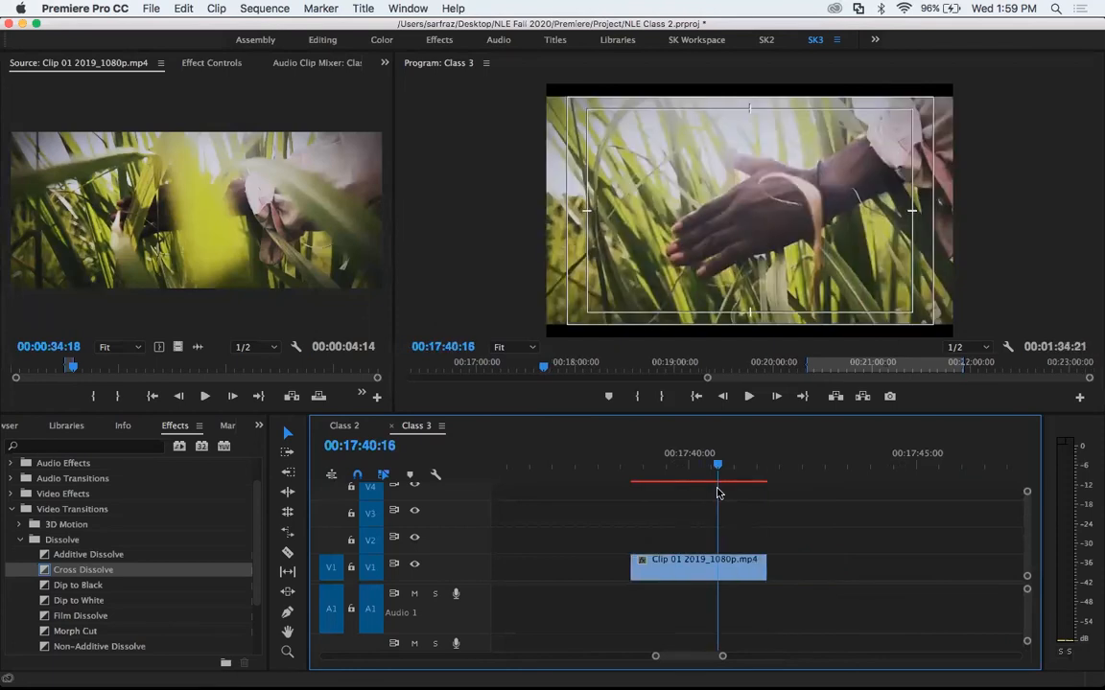
drag(668, 466, 748, 489)
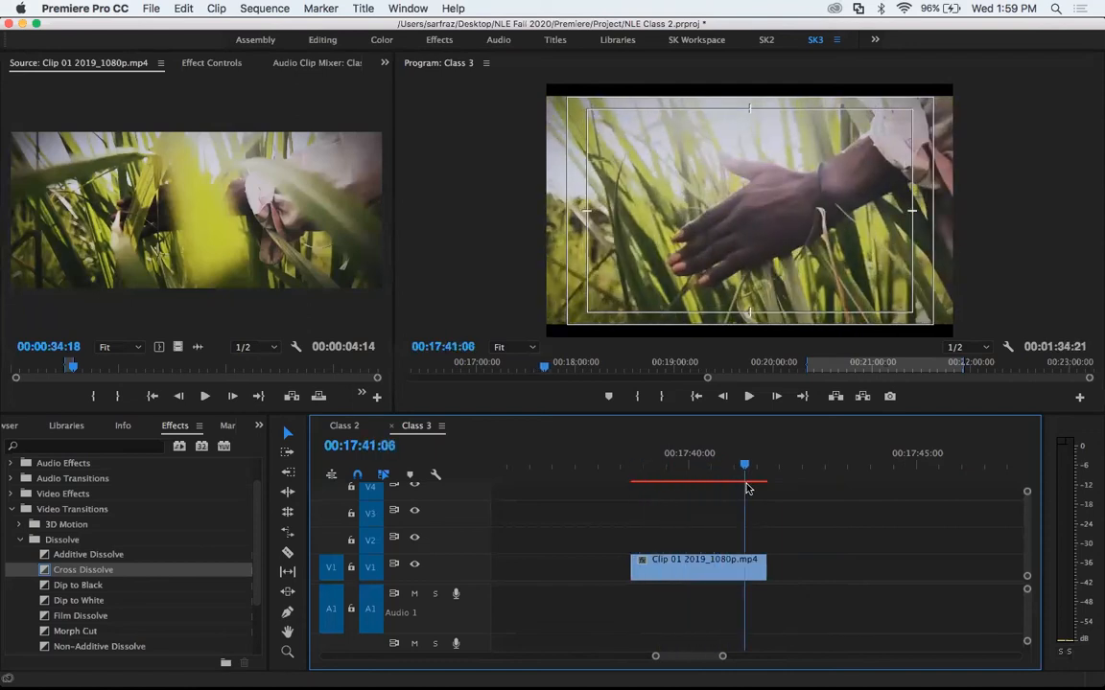
Mark a 00:00:02:08 section of the match shot near 00:00:53:10 in the source and place its video on V2 above the V1 clip.
drag(221, 370, 110, 368)
key(i)
key(o)
drag(178, 347, 823, 575)
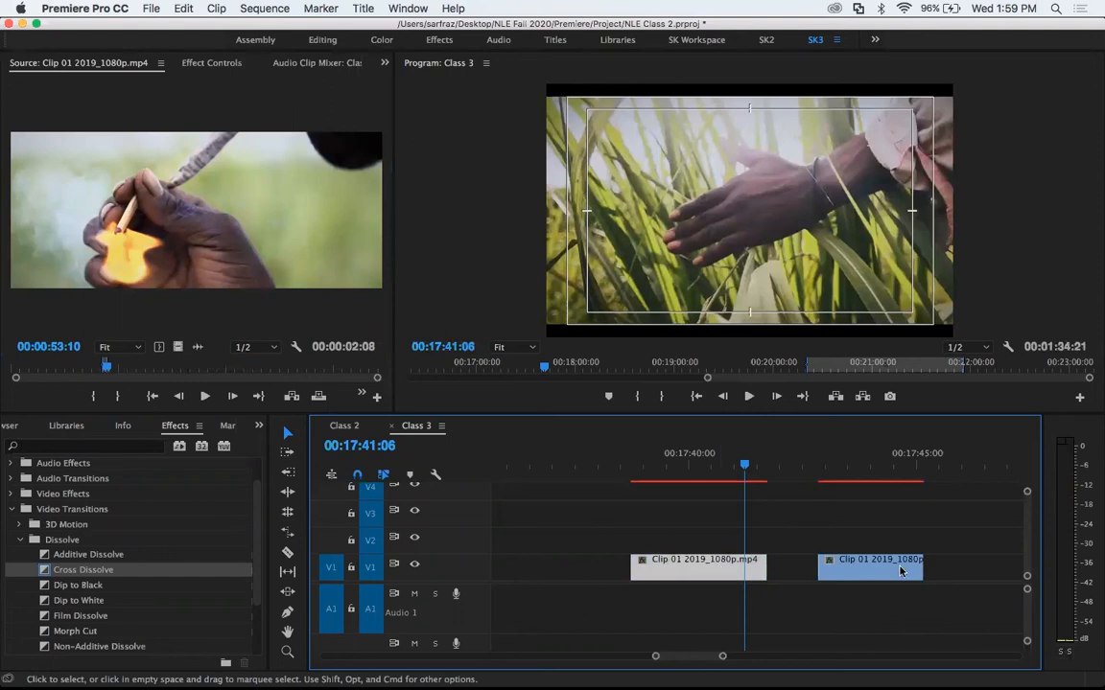
click(897, 570)
drag(896, 569, 705, 546)
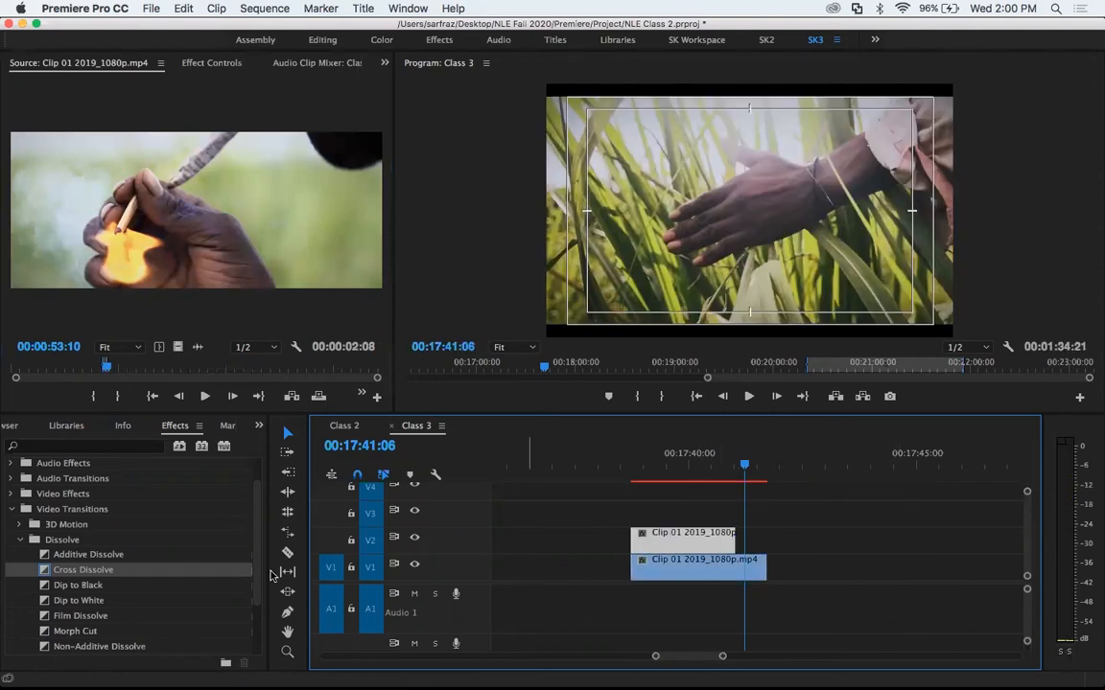
Rate-stretch the match clip on V2 to the end of the V1 clip and move it to V1 after the first clip.
click(286, 533)
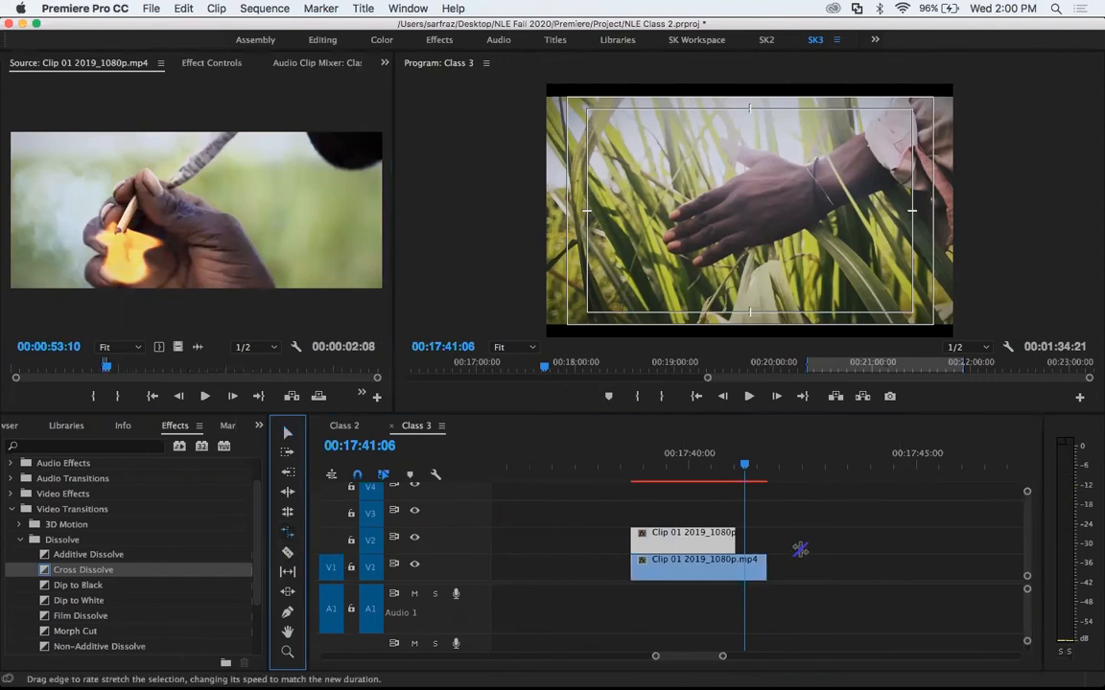
click(734, 540)
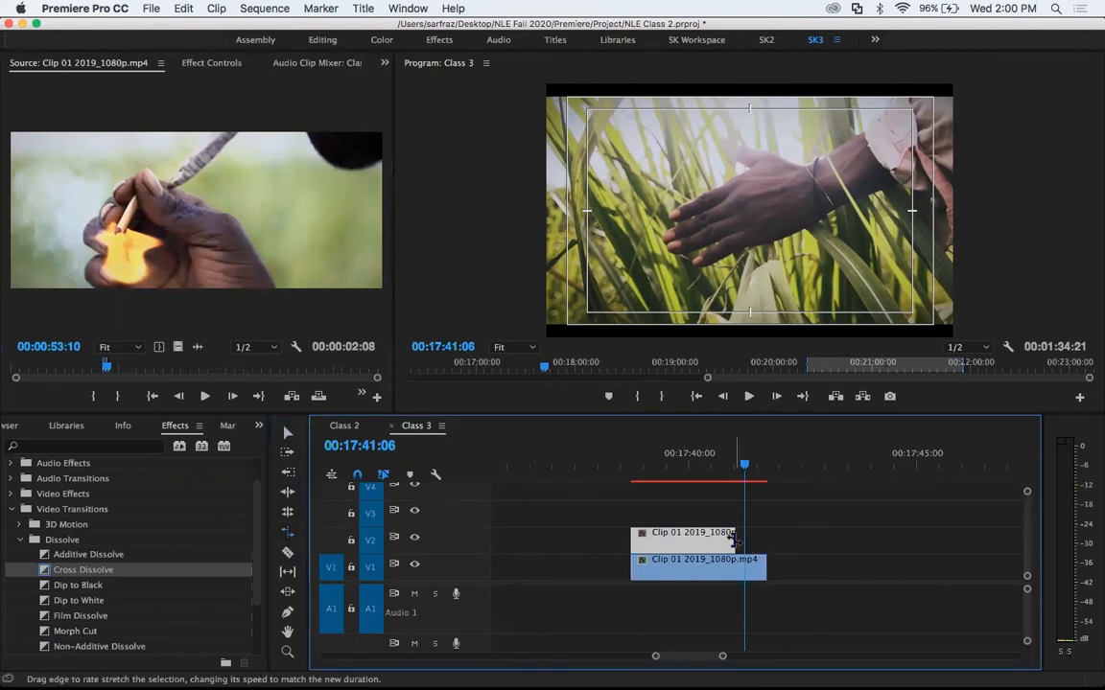
drag(734, 540, 760, 537)
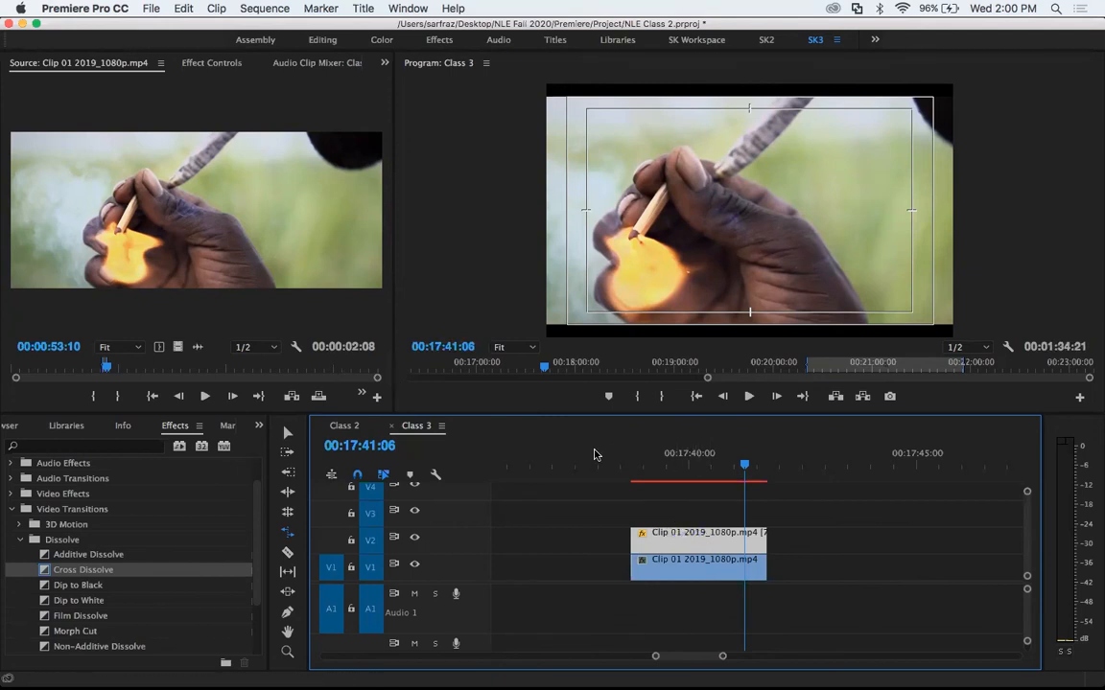
key(v)
drag(695, 540, 865, 540)
drag(864, 540, 866, 568)
Mark a 00:00:02:18 section of the goggles shot near 00:01:29:14 in the source and place its video on V2 above the first clip.
drag(144, 368, 173, 371)
key(i)
key(o)
drag(177, 347, 635, 540)
Rate-stretch the goggles clip to the end of the first V1 clip and move it along V2 above the match clip.
click(287, 533)
drag(753, 540, 763, 540)
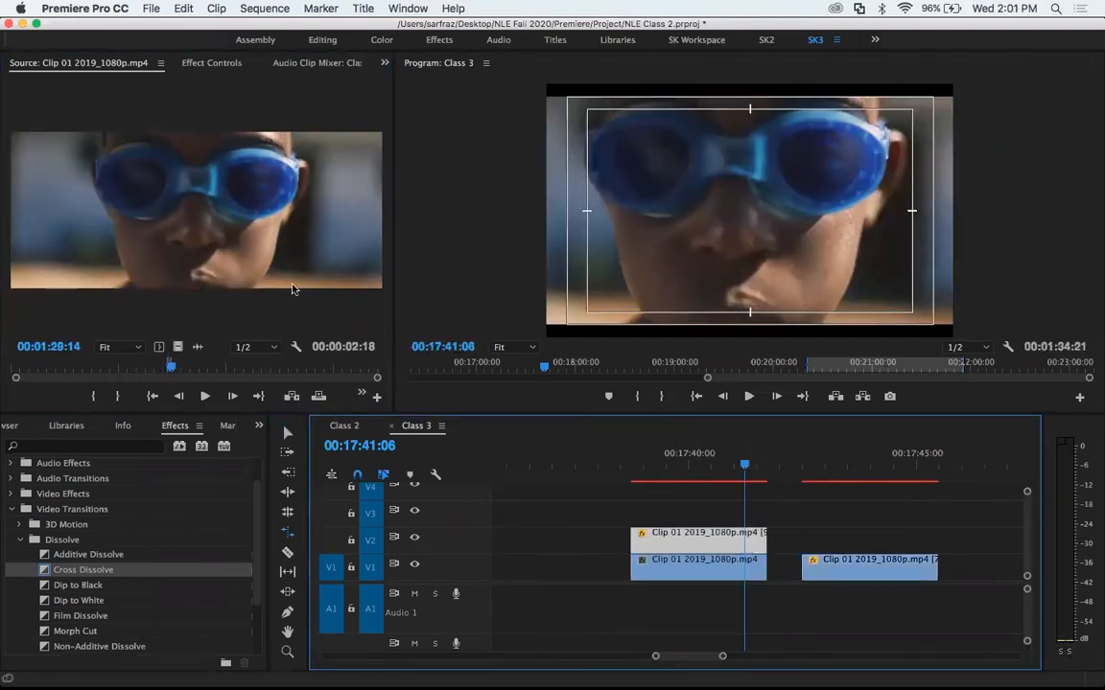
click(288, 434)
drag(668, 541, 876, 541)
Apply the default Cross Dissolve to both ends of the first V1 clip and scrub through the result.
click(717, 564)
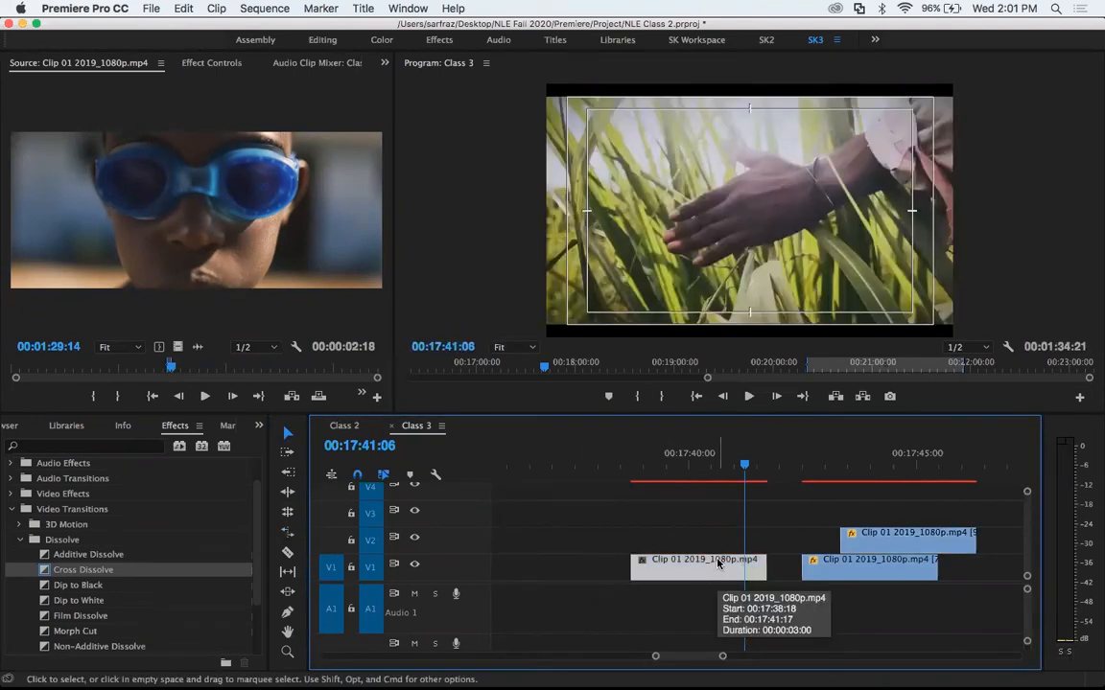
key(shift+d)
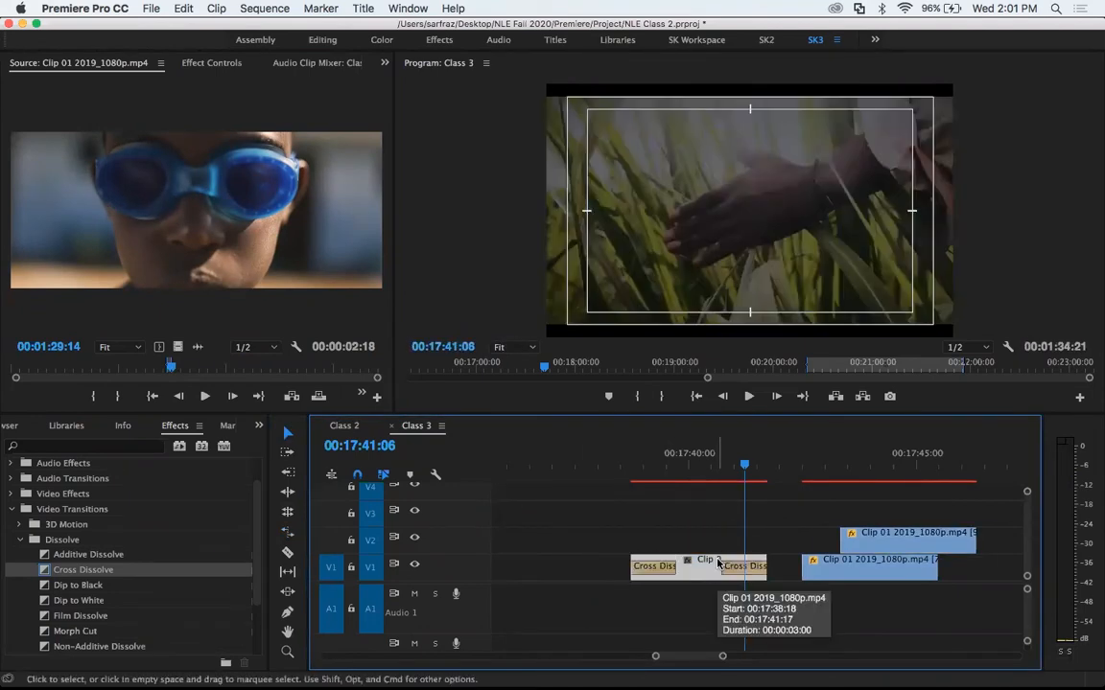
click(648, 463)
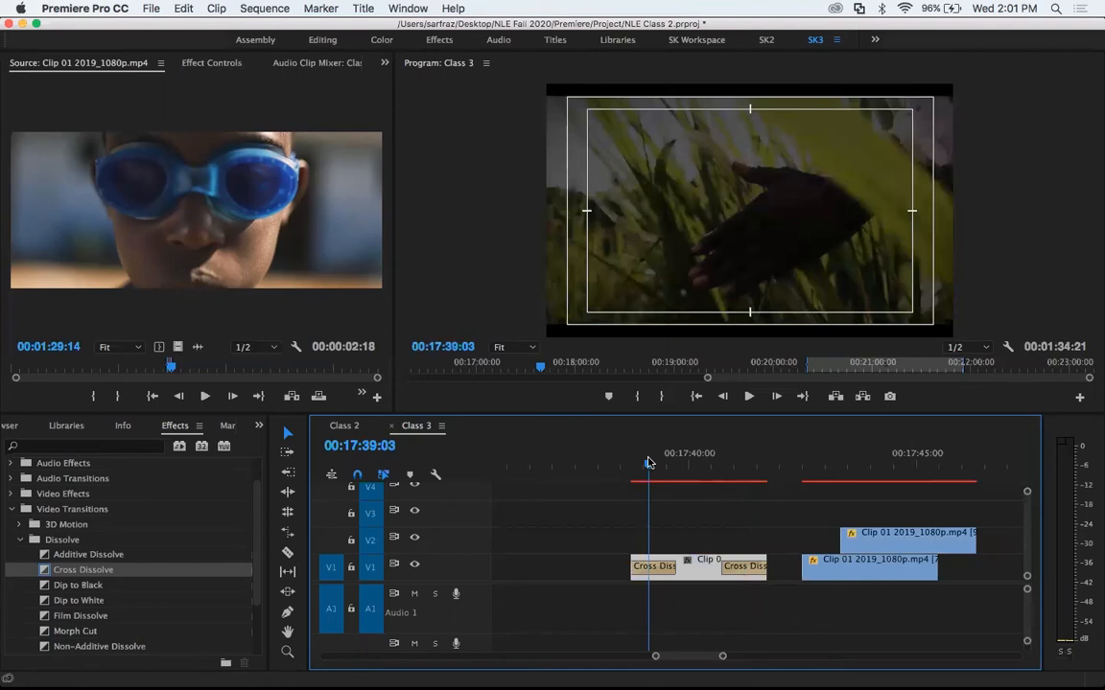
drag(648, 463, 869, 464)
Move the goggles clip on V2 to start at 00:17:40:18, over the first clip's ending dissolve, and add Cross Dissolves to both its ends.
click(906, 539)
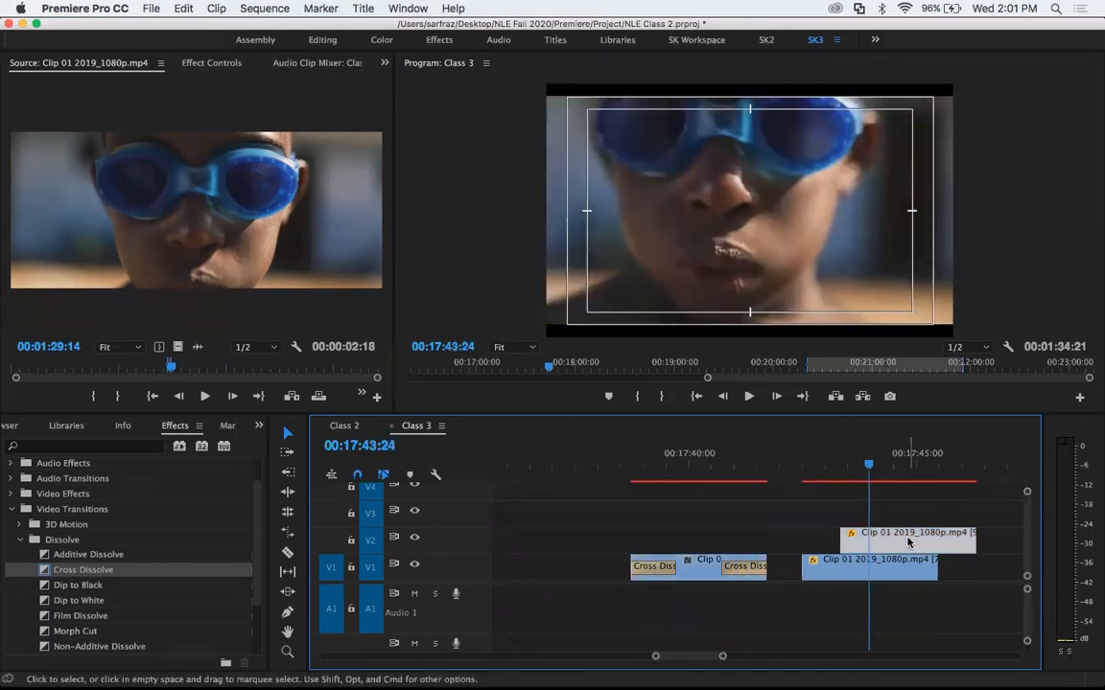
drag(909, 540, 790, 540)
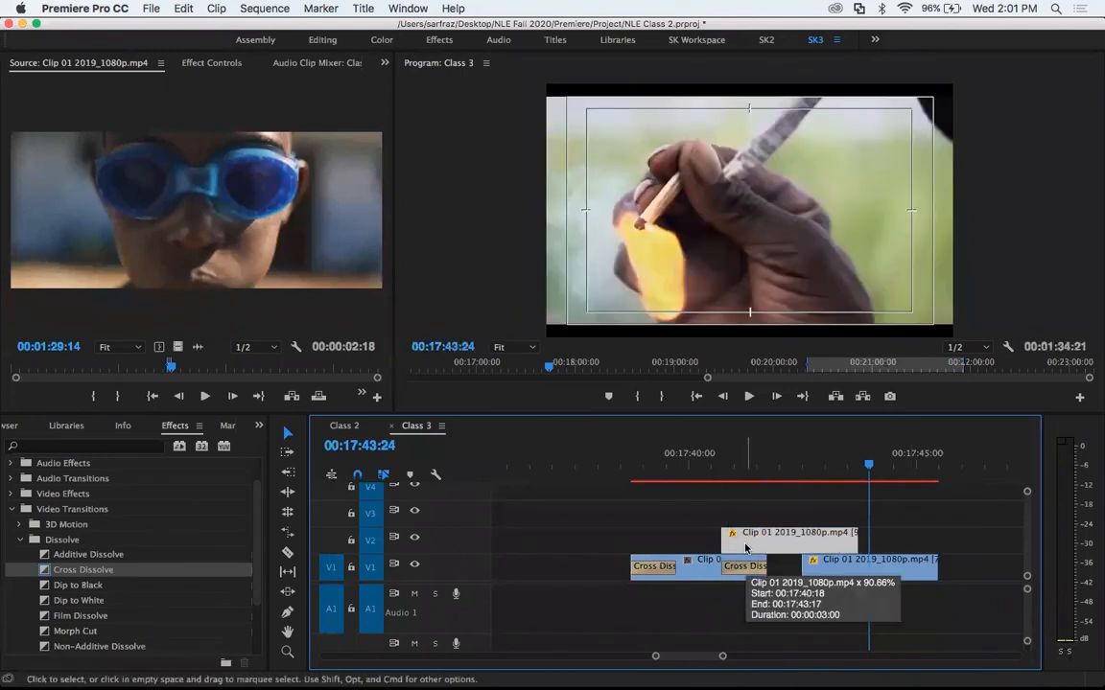
key(super+d)
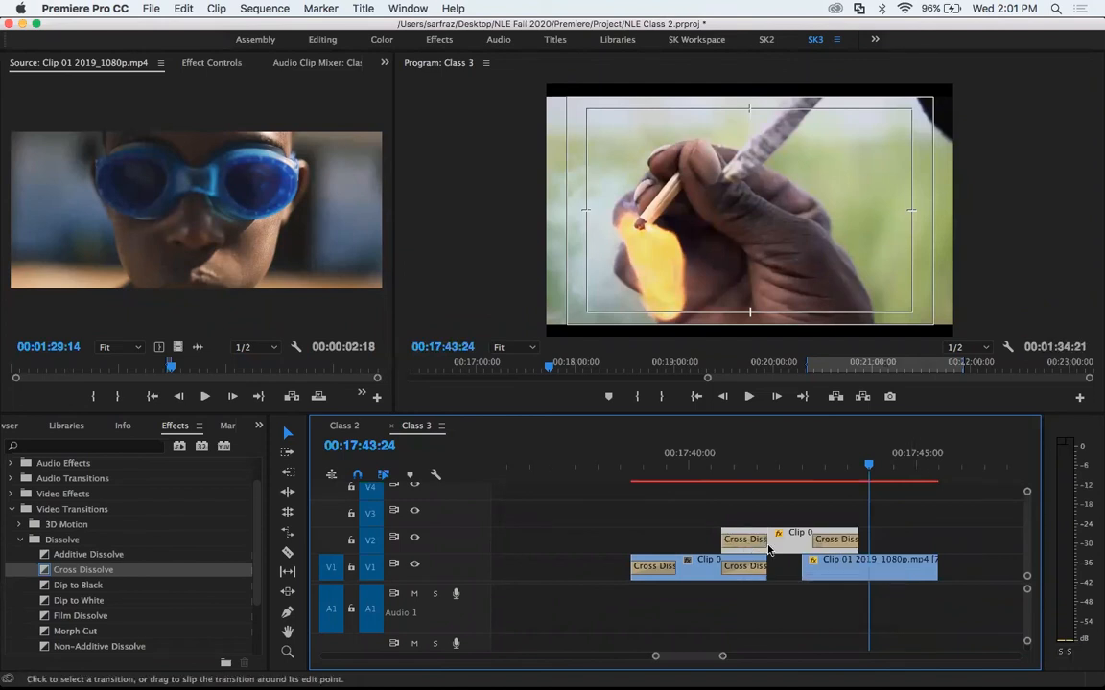
Move the match clip on V1 to start at 00:17:42:18, aligned with the start of the goggles clip's ending dissolve.
click(841, 571)
drag(944, 567, 964, 572)
drag(732, 464, 818, 468)
drag(979, 573, 873, 576)
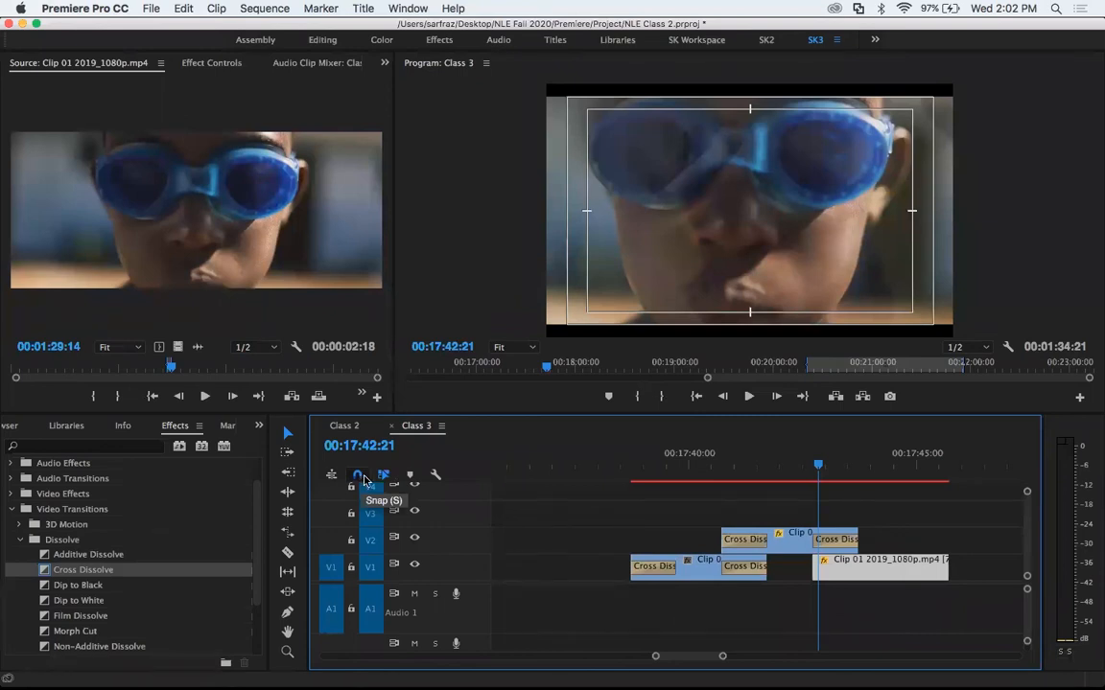
Add Cross Dissolves separately to the starting and ending edit points of the match clip and scrub through the overlapping clips.
key(=)
key(=)
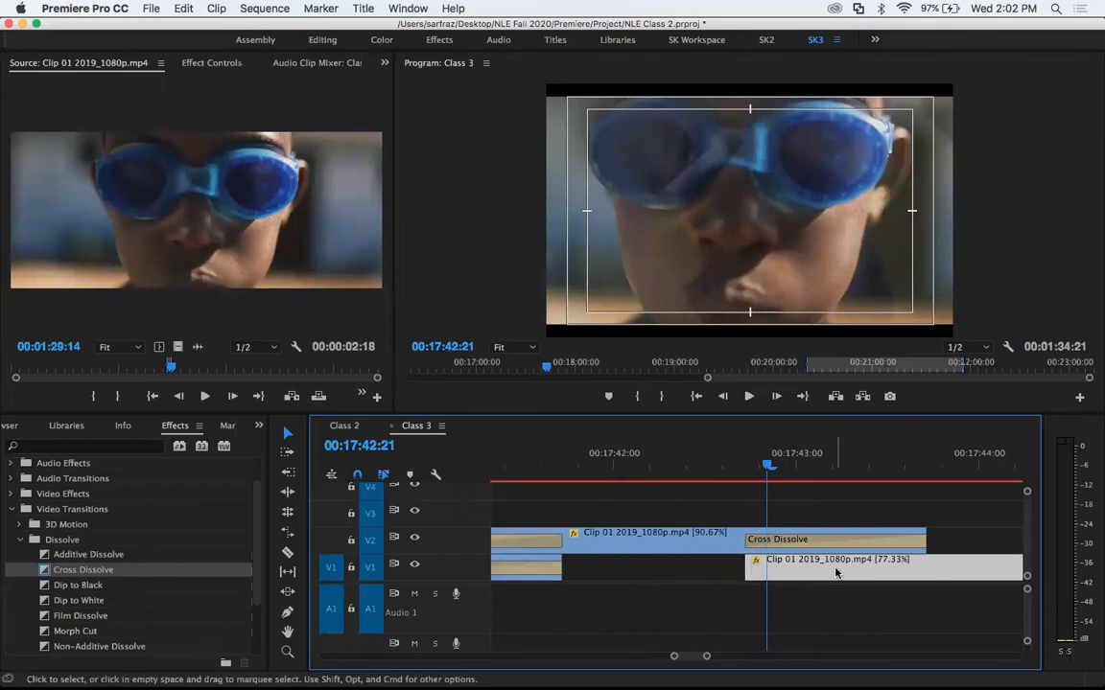
click(756, 576)
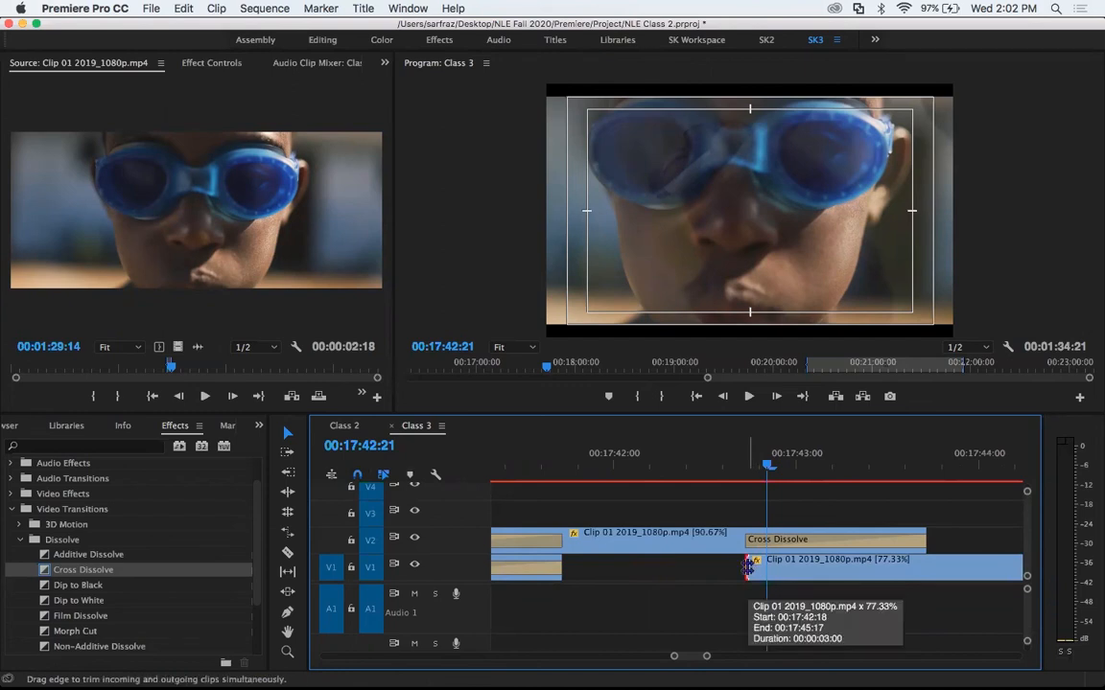
click(748, 568)
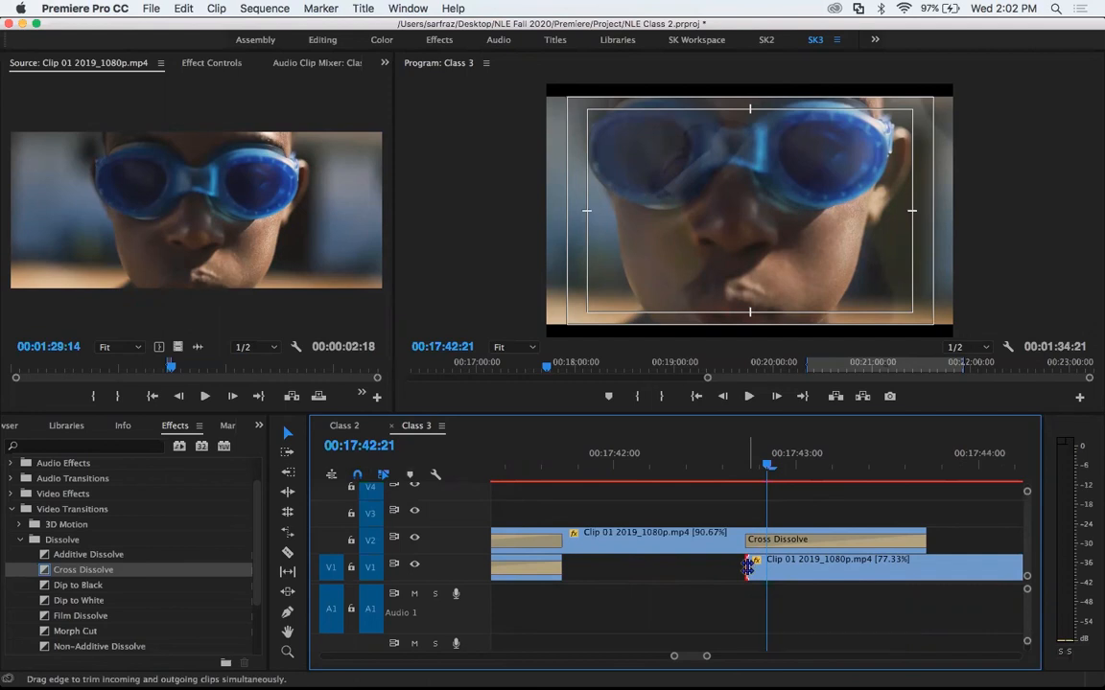
key(super+d)
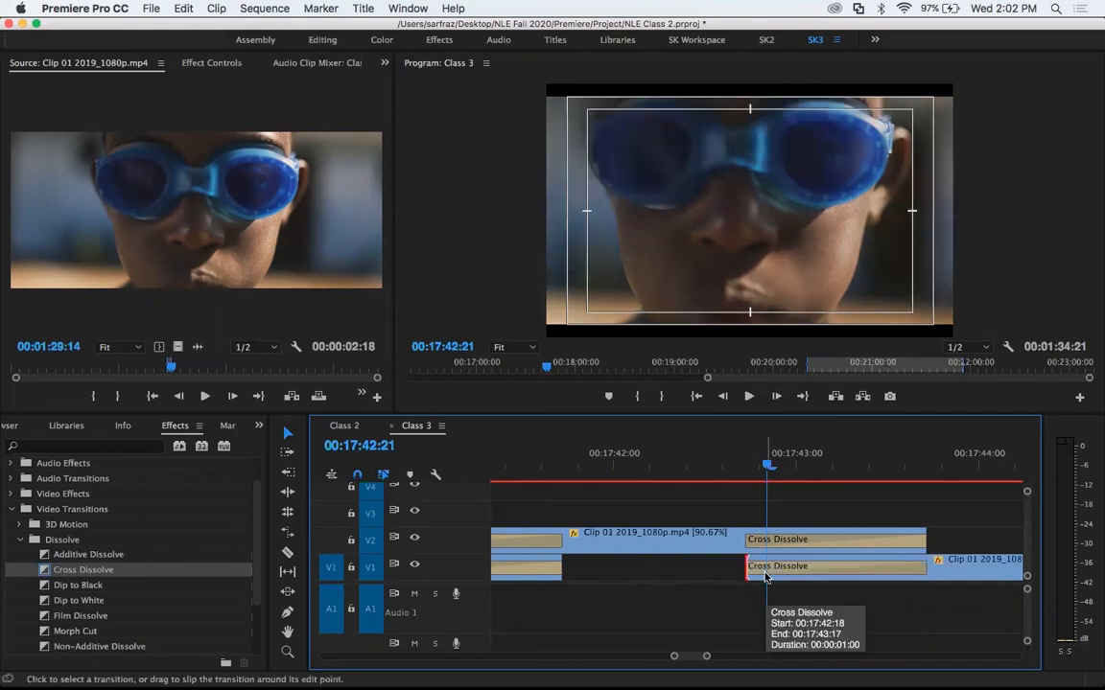
key(minus)
key(minus)
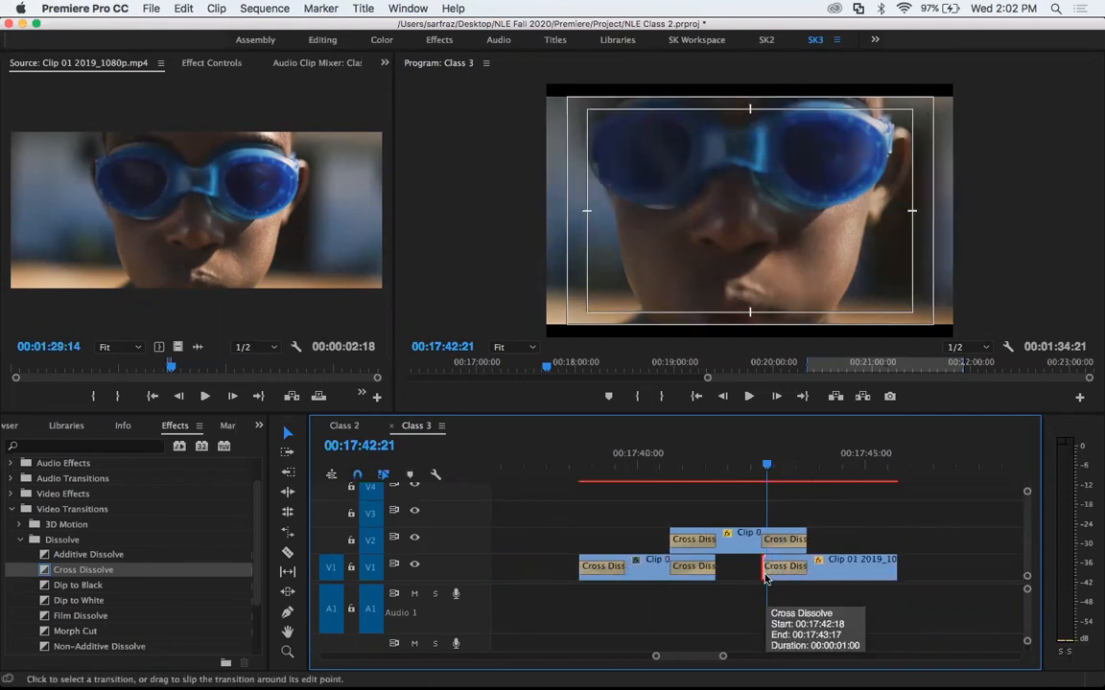
click(891, 566)
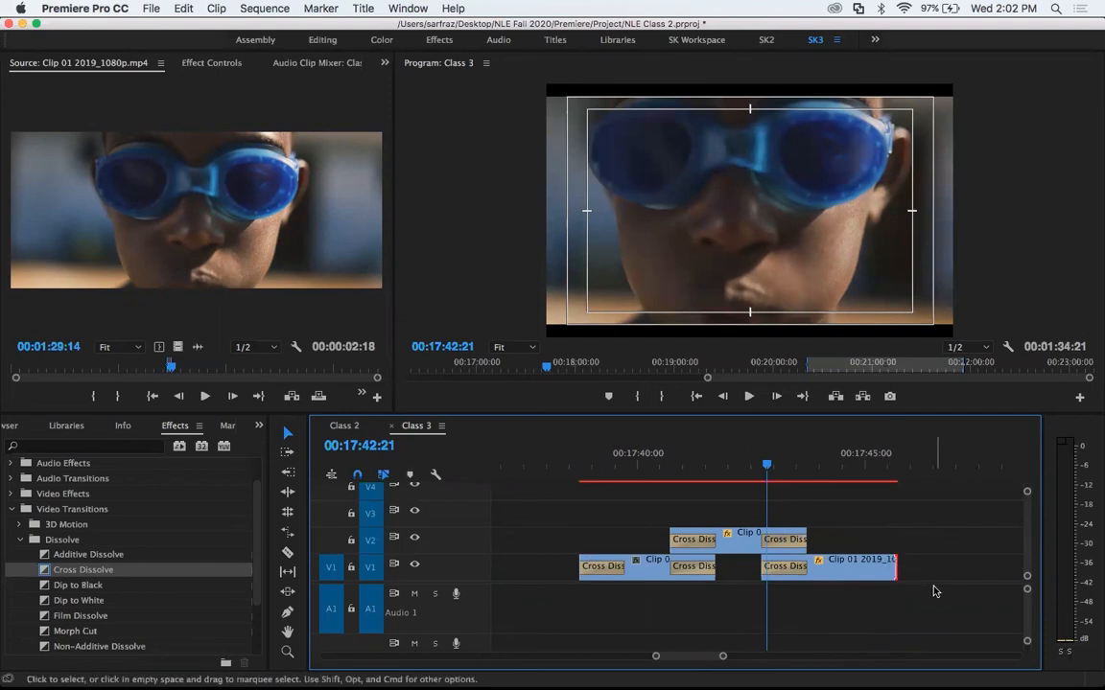
key(super+d)
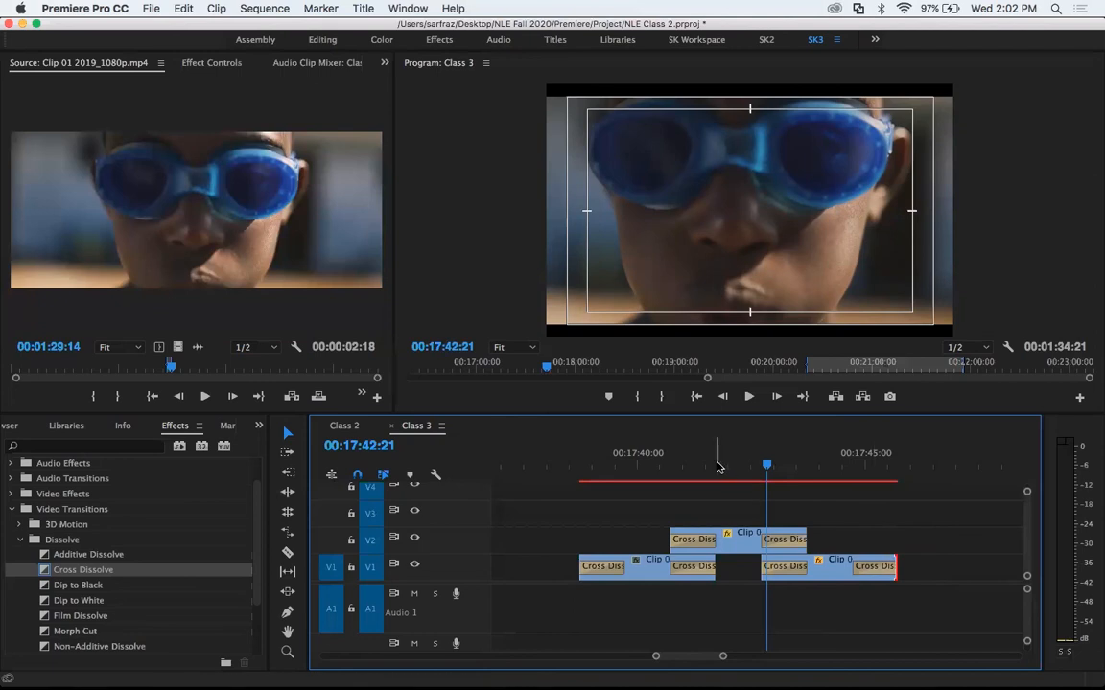
mouse_move(613, 468)
mouse_down()
mouse_move(584, 468)
mouse_move(874, 487)
mouse_up()
Place a 00:00:00:23 video section of the smiling woman near 00:01:58:13 on V3 and rate-stretch it to the end of the V2 clip.
drag(173, 368, 669, 508)
key(i)
key(space)
key(o)
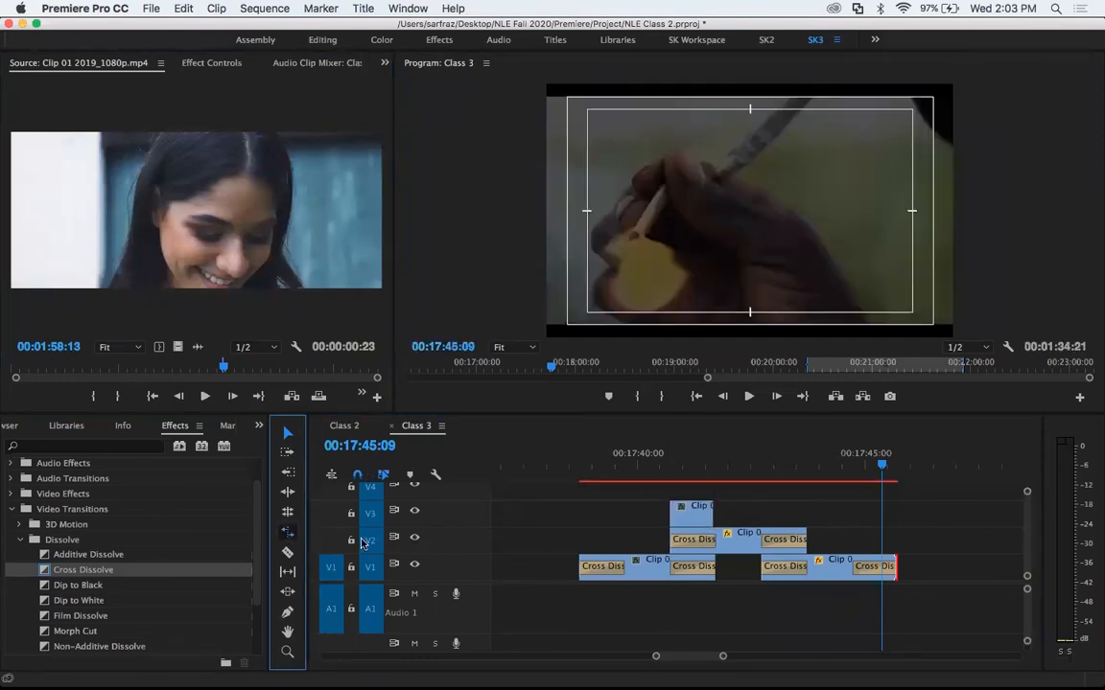
click(713, 517)
drag(810, 516, 806, 516)
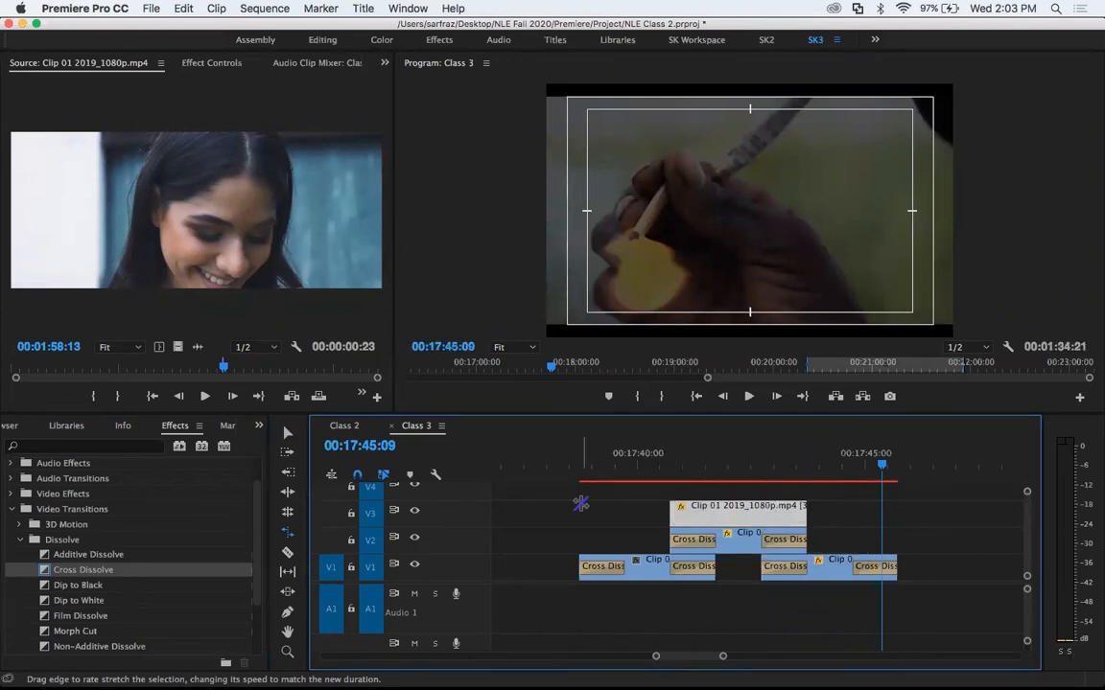
Add Cross Dissolves to both ends of the smiling woman clip, move it to V2 over the match clip's ending dissolve, and scrub the sequence.
key(super+d)
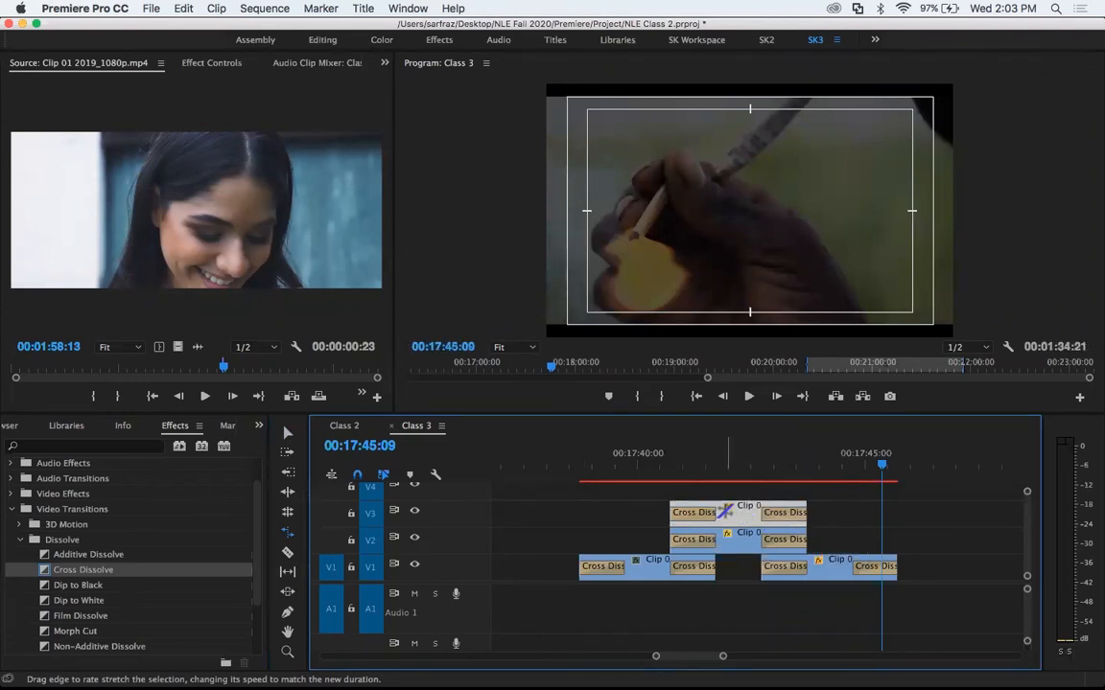
key(v)
drag(736, 518, 927, 543)
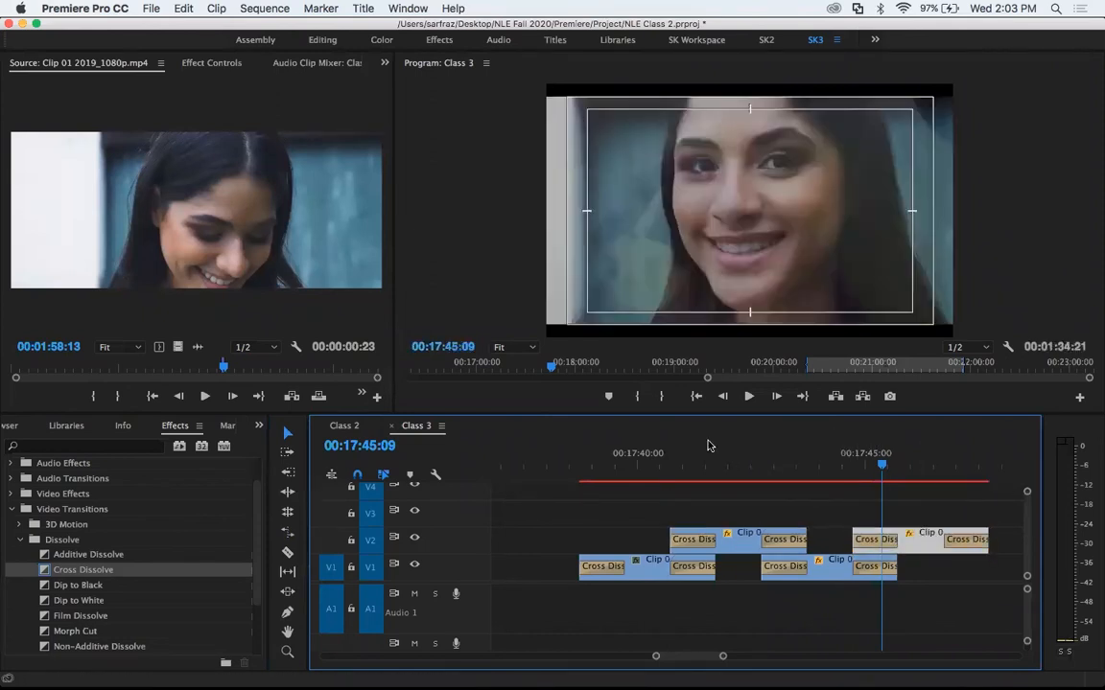
drag(593, 460, 884, 475)
drag(865, 471, 593, 465)
Jump the playhead to the start of the first overlapping clip at 00:17:38:18 and mark a sequence In point there.
key(minus)
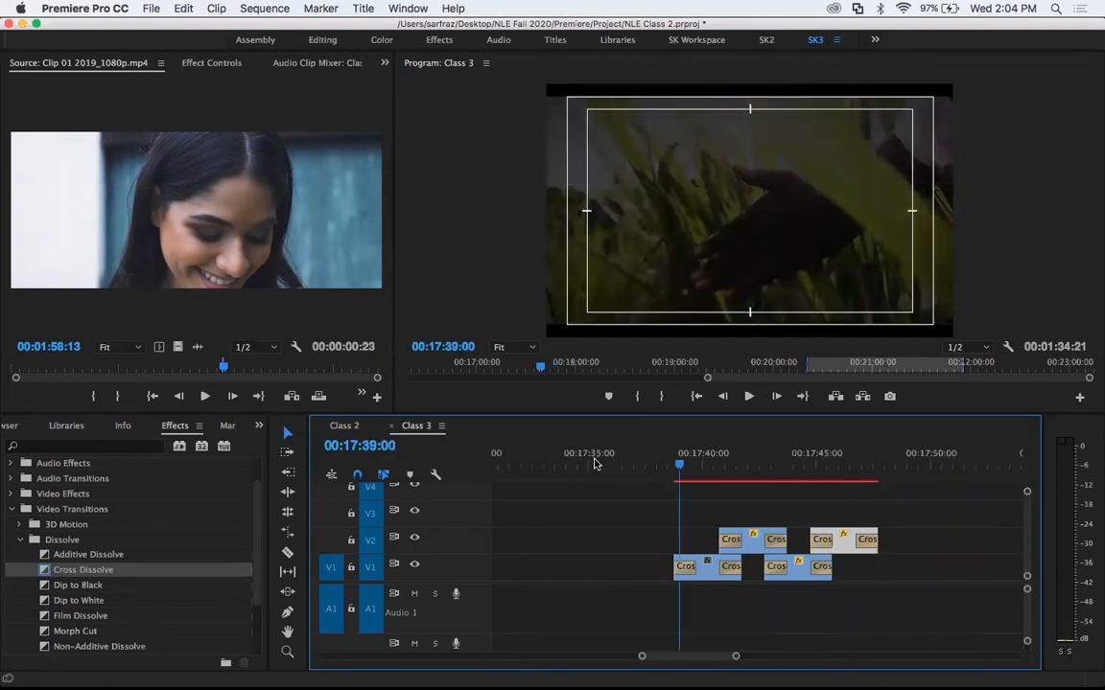
key(minus)
click(697, 452)
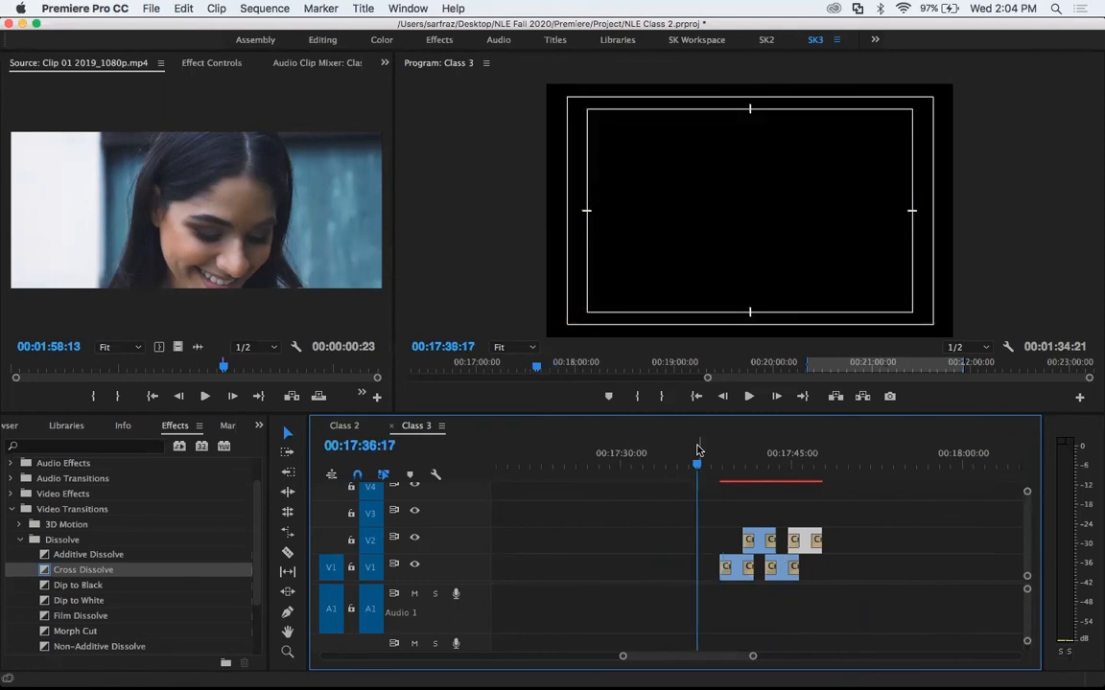
key(Down)
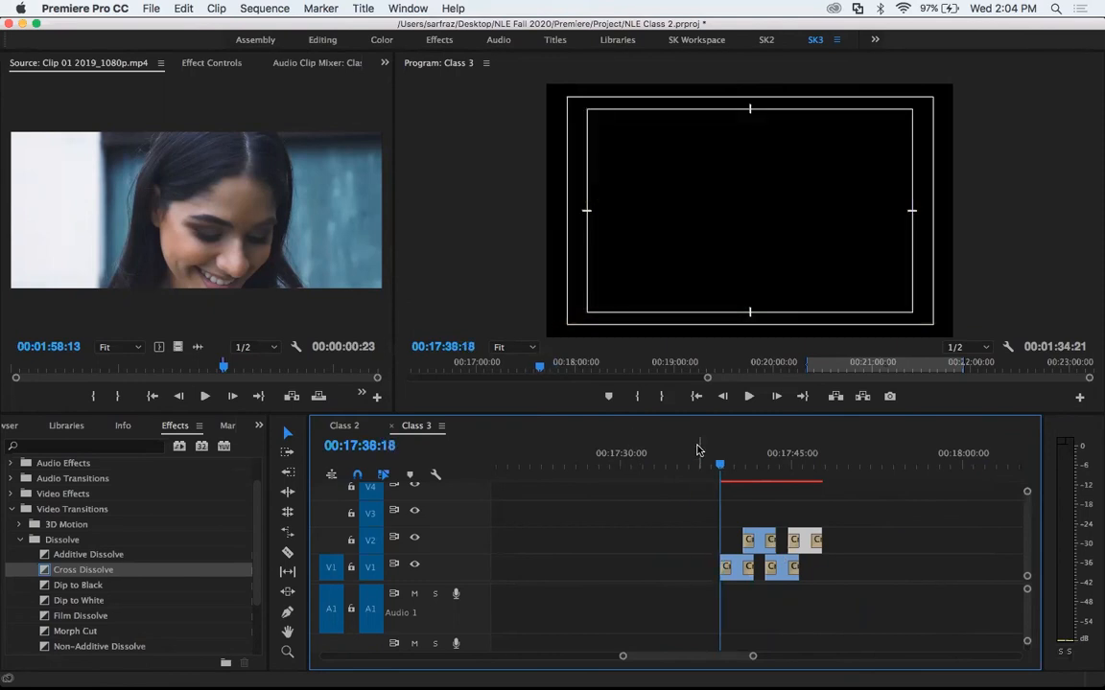
key(i)
Select every clip in the sequence with the Track Select Backward tool and shift them all forward by about 8.5 minutes.
key(minus)
key(minus)
key(minus)
key(minus)
key(minus)
key(minus)
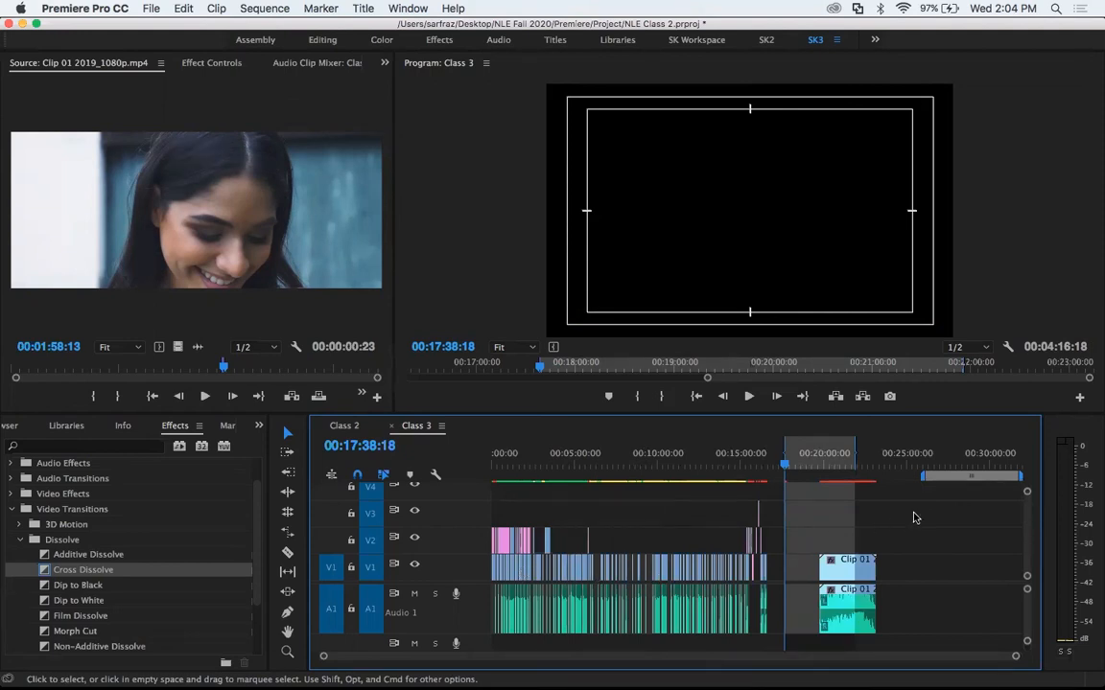
drag(937, 504, 441, 566)
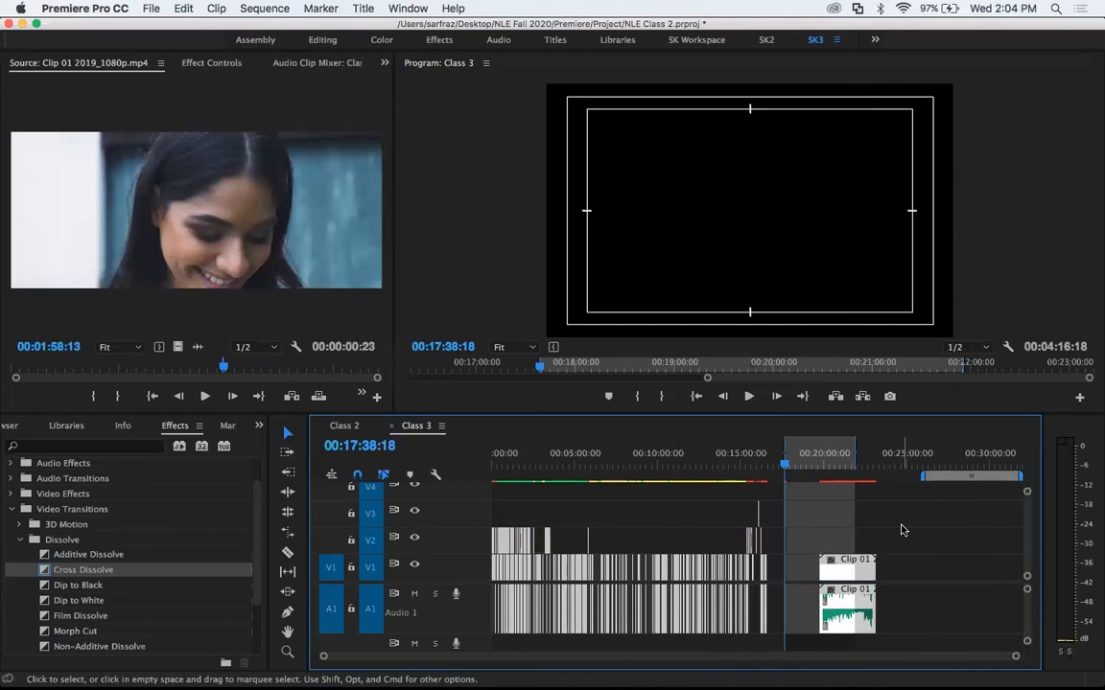
click(288, 472)
click(899, 540)
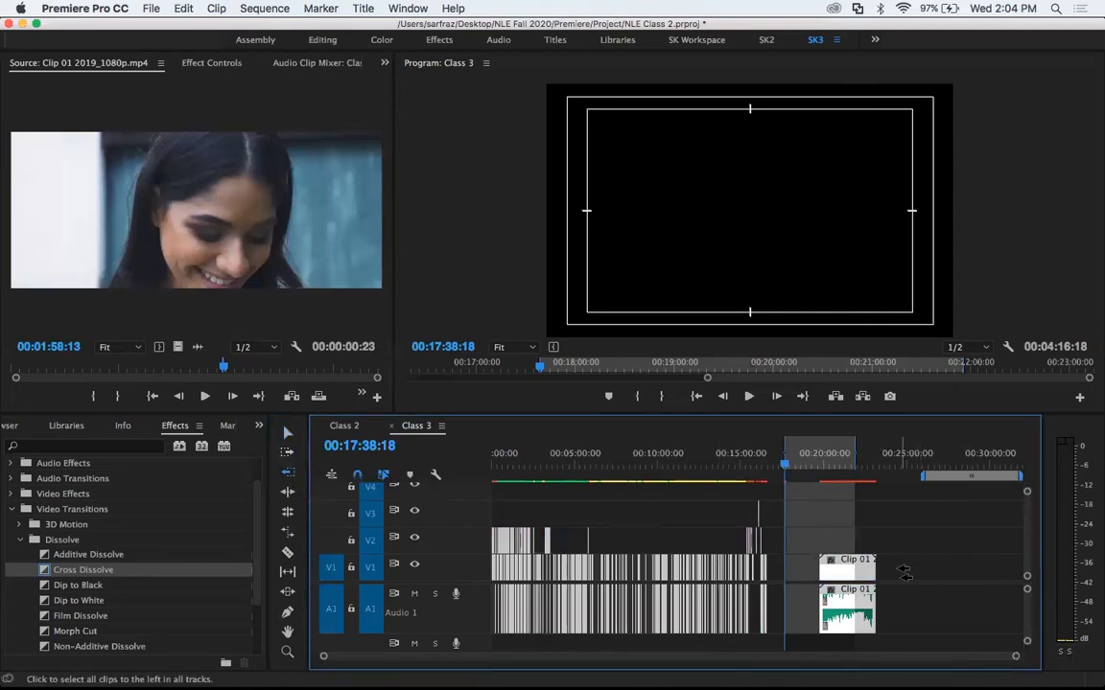
drag(848, 570, 989, 567)
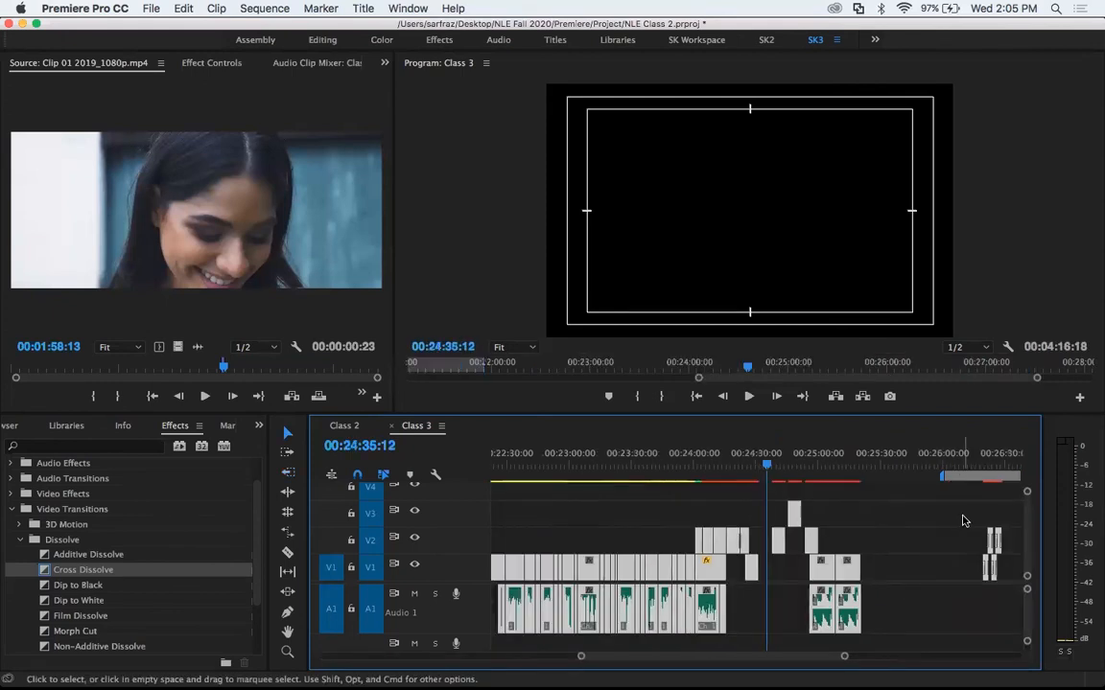
Delete the group of overlapping dissolve clips on V1 and V2 near 00:26:20.
drag(963, 515, 1015, 593)
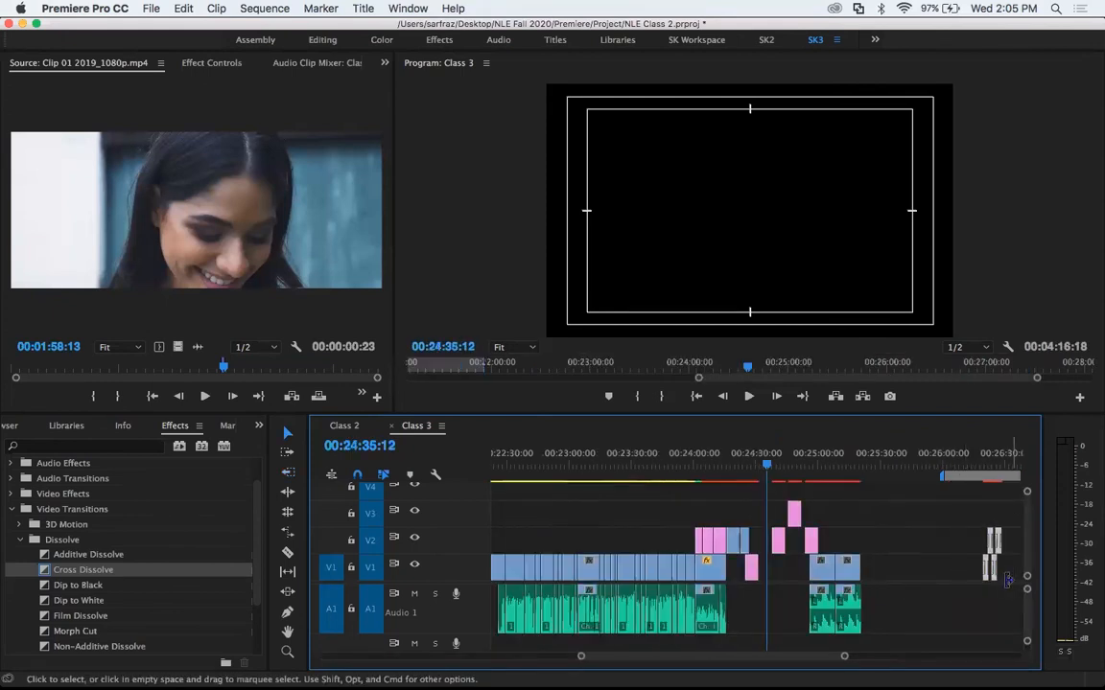
key(Delete)
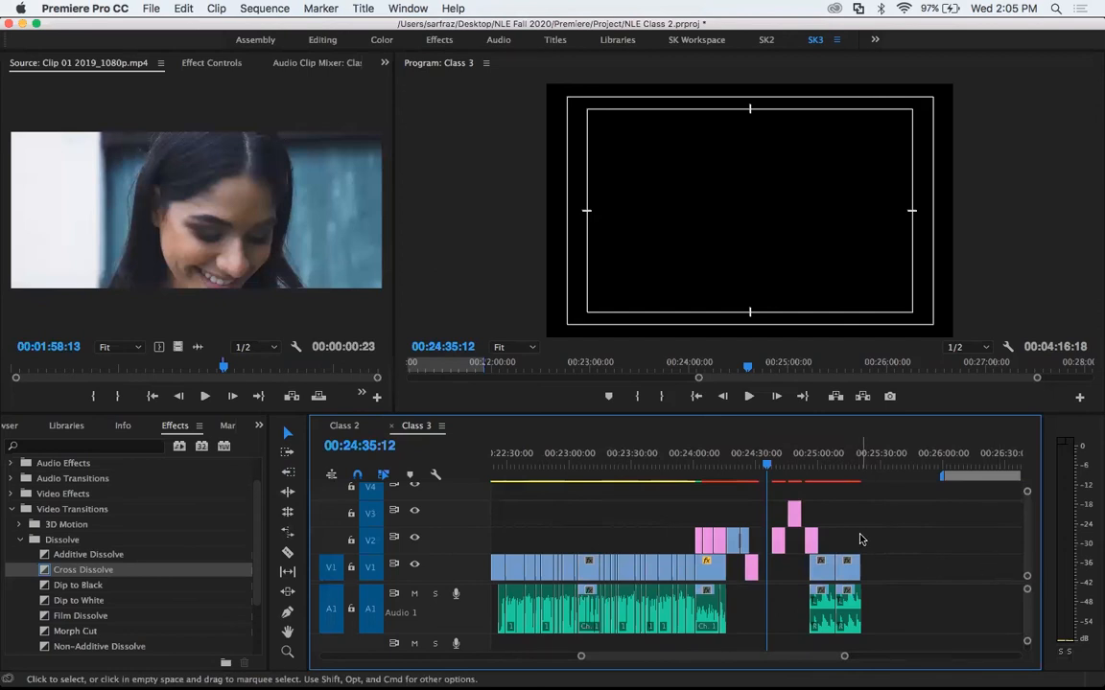
Return the playhead to the very start of the Class 3 sequence at 00:00:00:00.
key(minus)
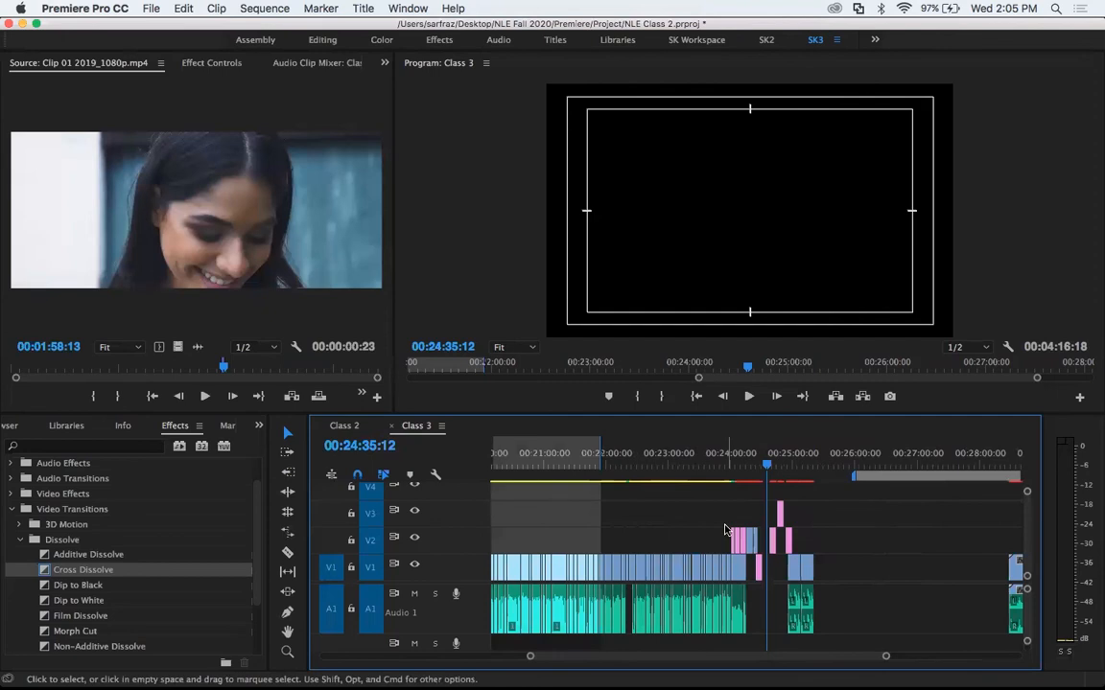
key(minus)
key(minus)
drag(512, 464, 357, 473)
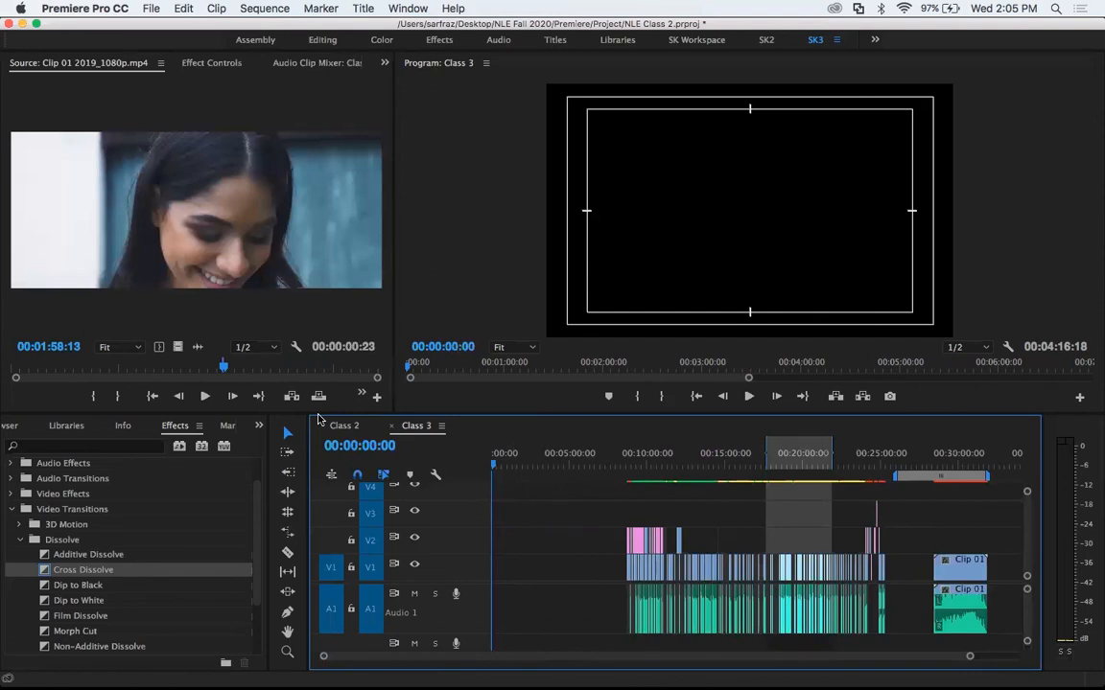
click(354, 446)
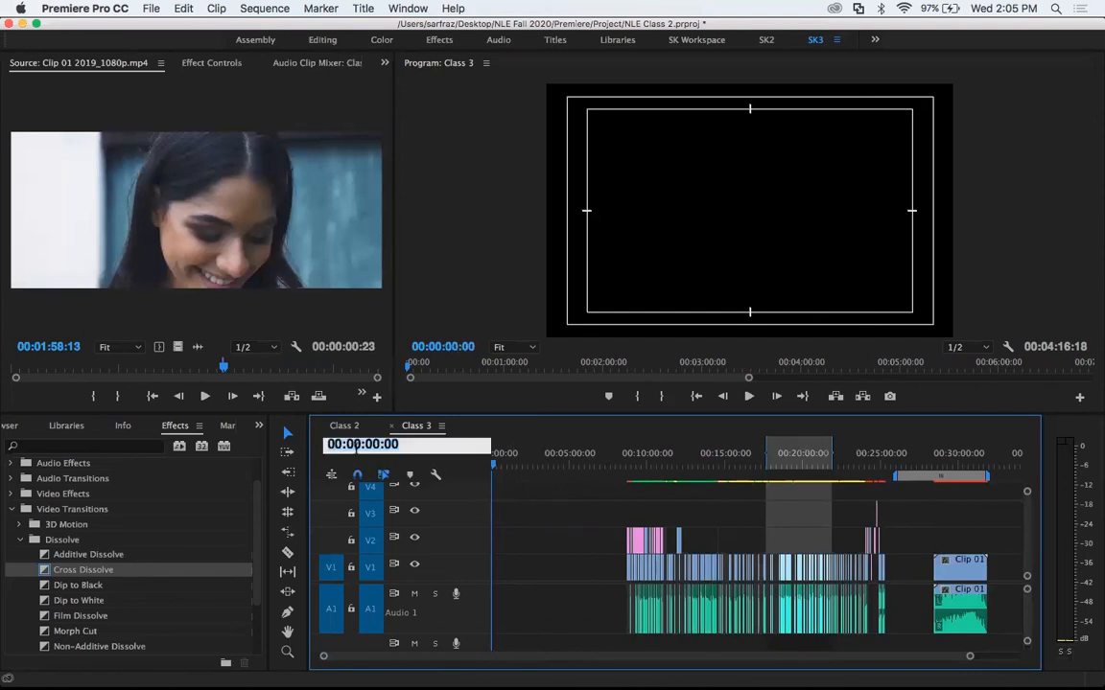
Paste the cut group of overlapping dissolve clips onto V1 and V2 at the sequence start and scrub through them.
click(528, 520)
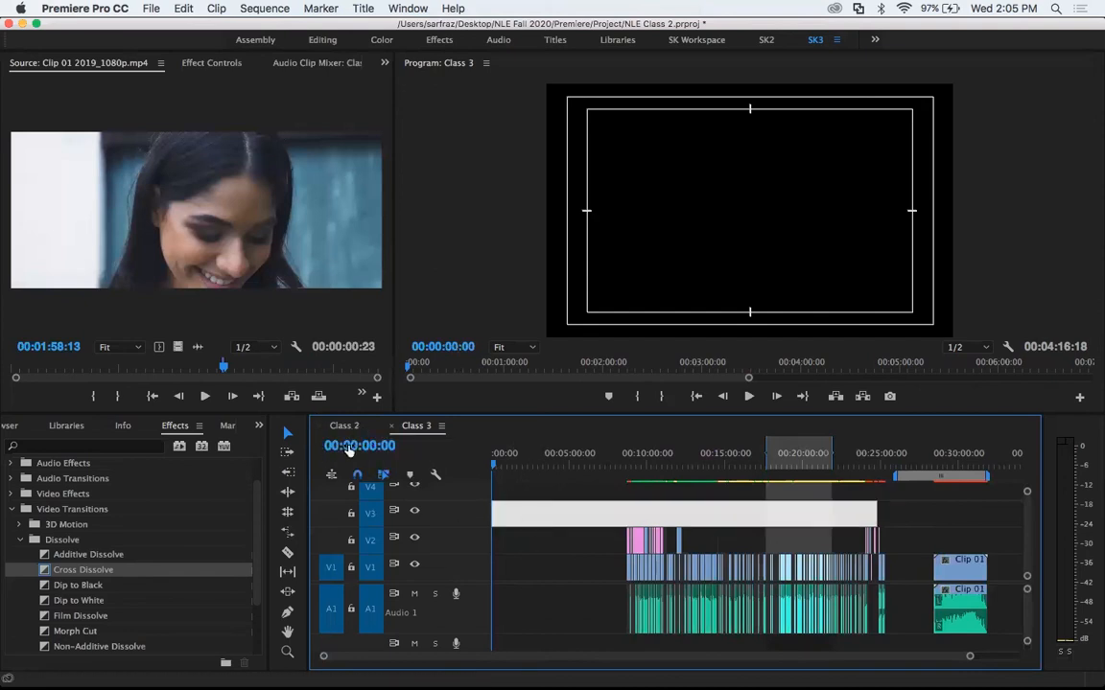
click(530, 567)
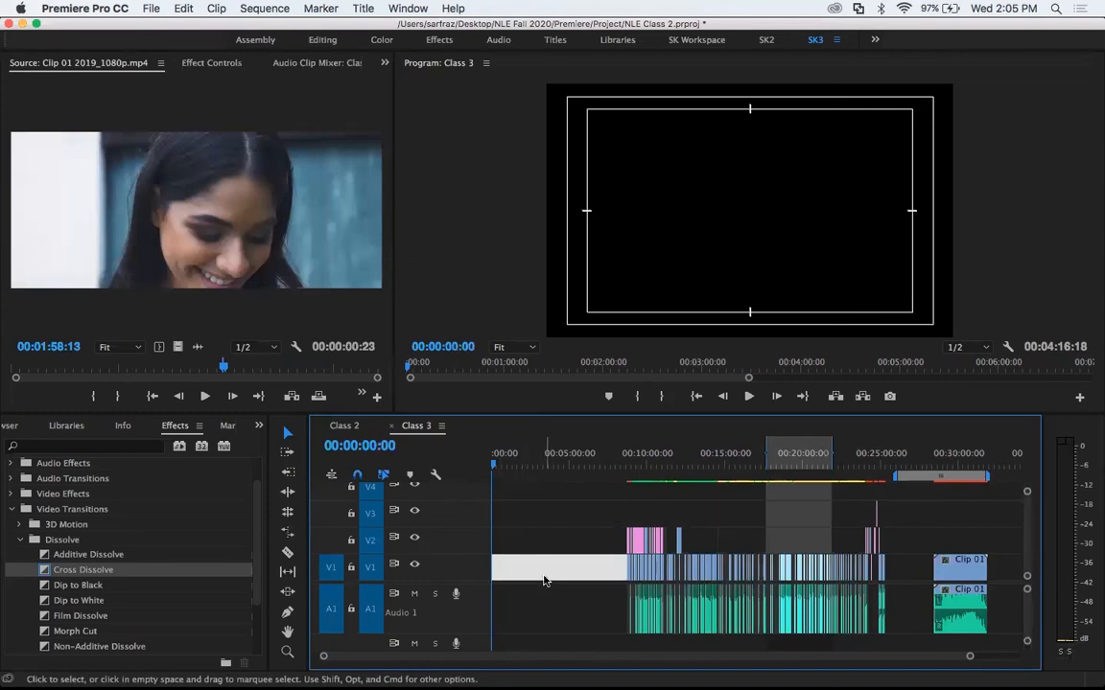
click(540, 614)
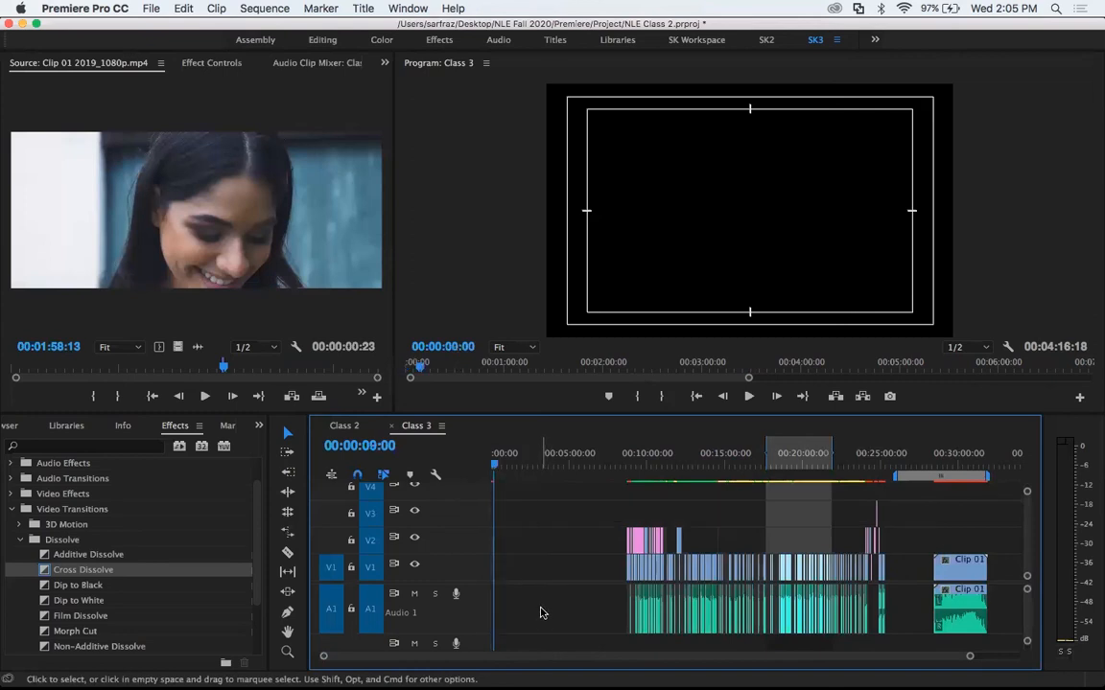
key(=)
key(=)
key(=)
key(=)
key(=)
key(=)
key(=)
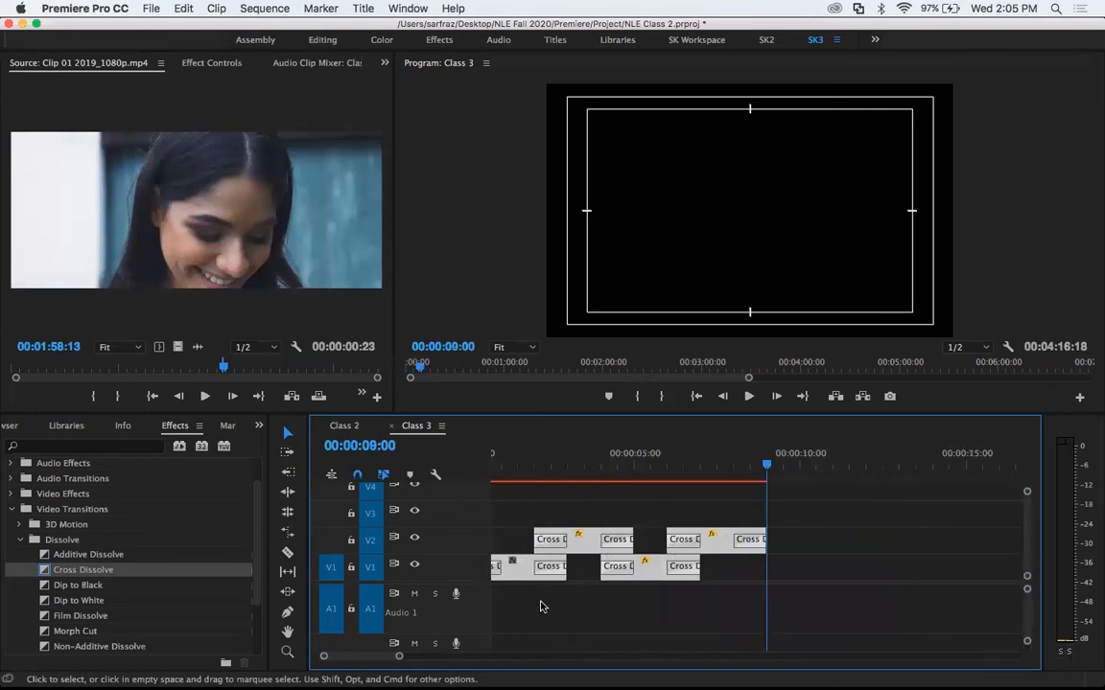
key(-)
key(-)
key(-)
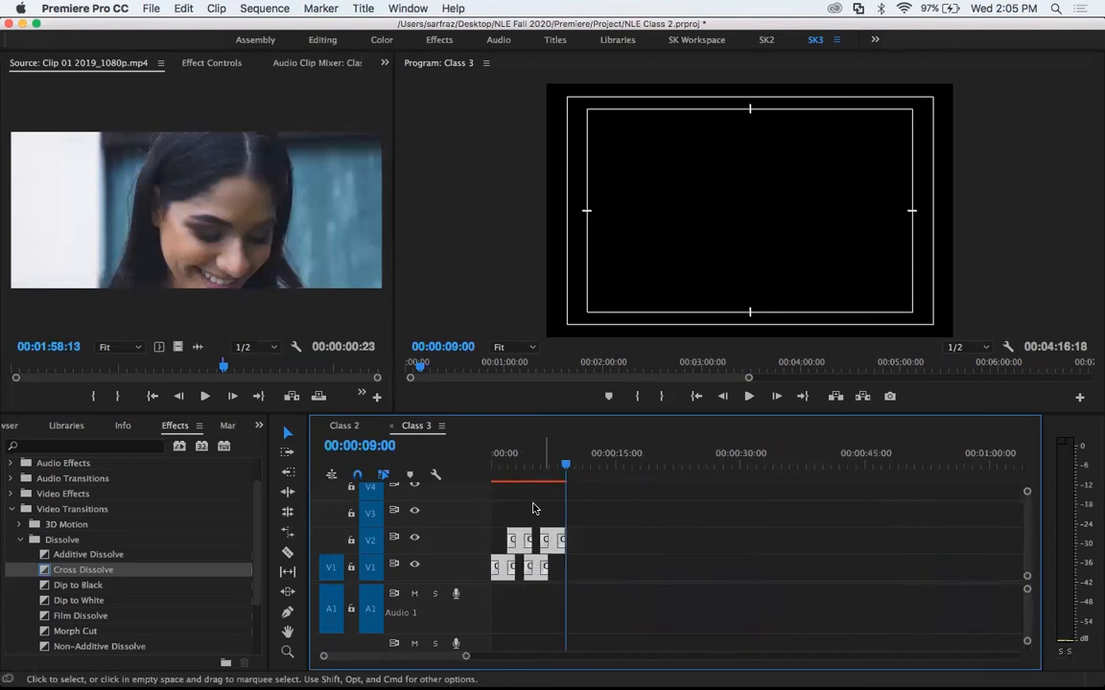
drag(504, 469, 555, 478)
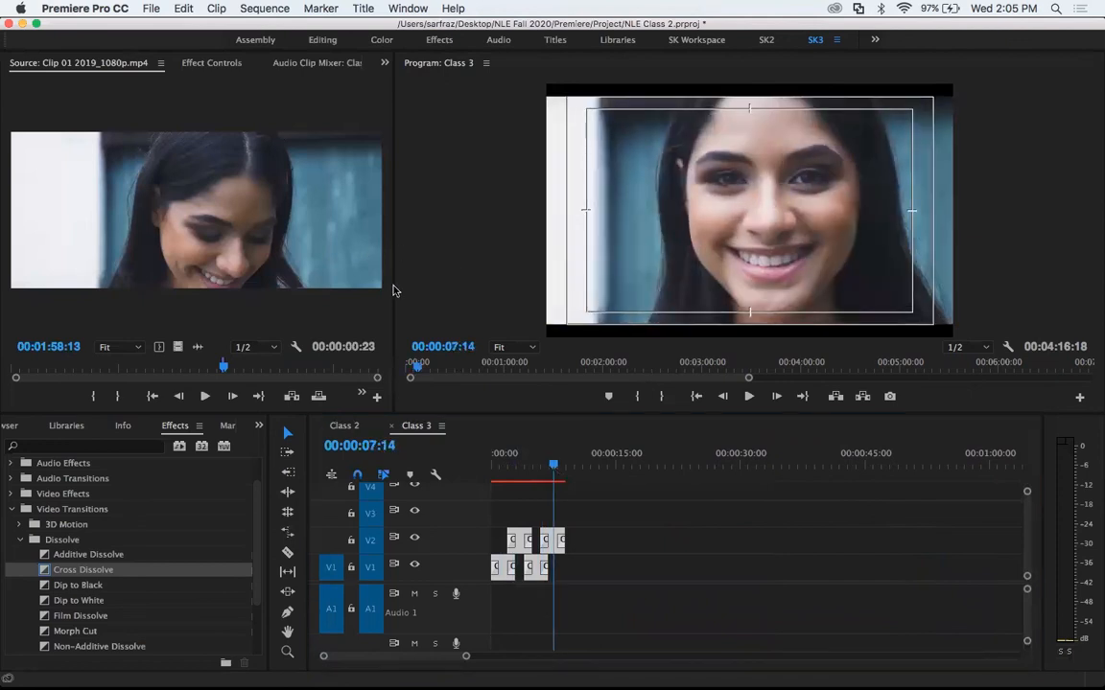
key(shift+3)
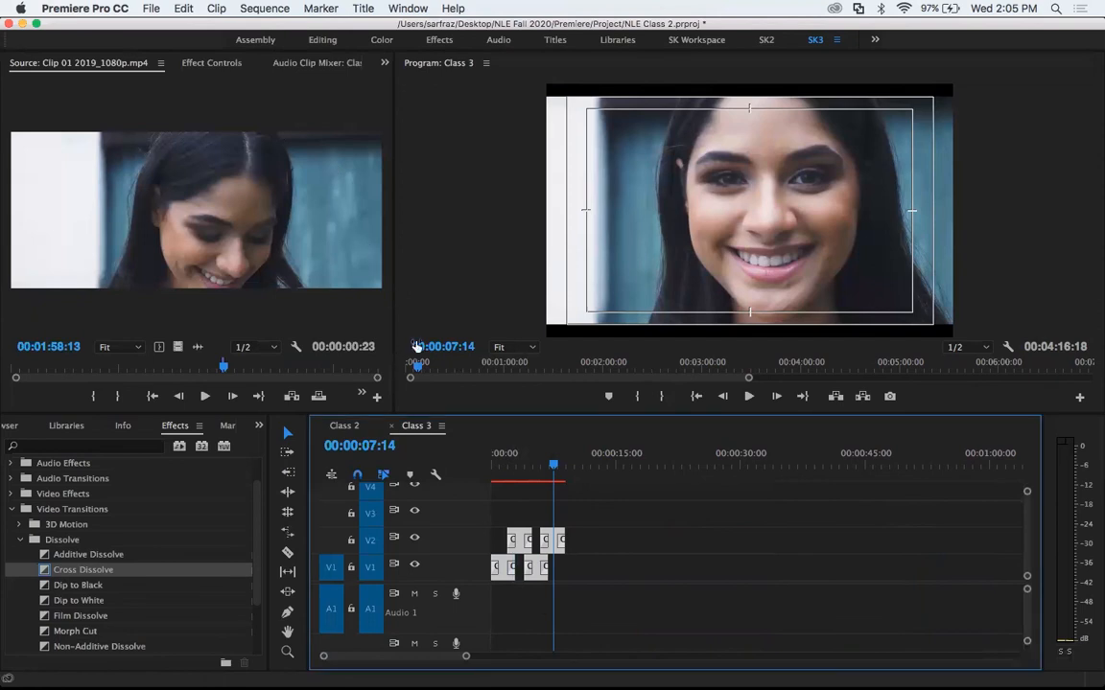
Mark a sequence In point at 00:00:00:00 and an Out point at 00:01:00:00.
key(Home)
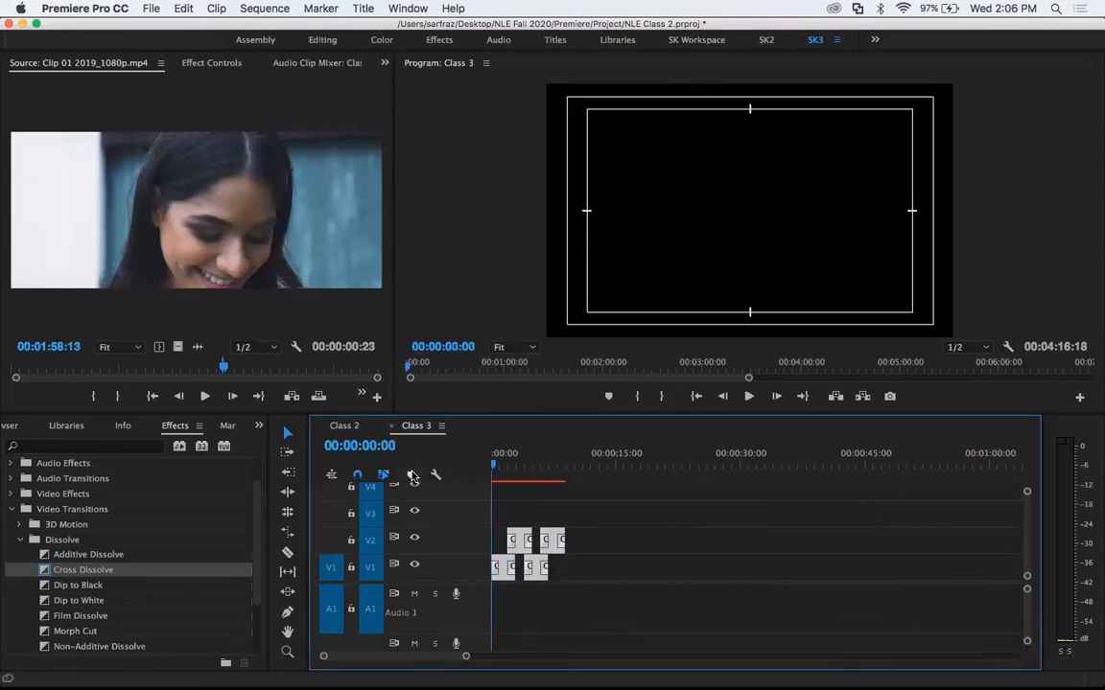
drag(610, 457, 802, 480)
key(minus)
key(minus)
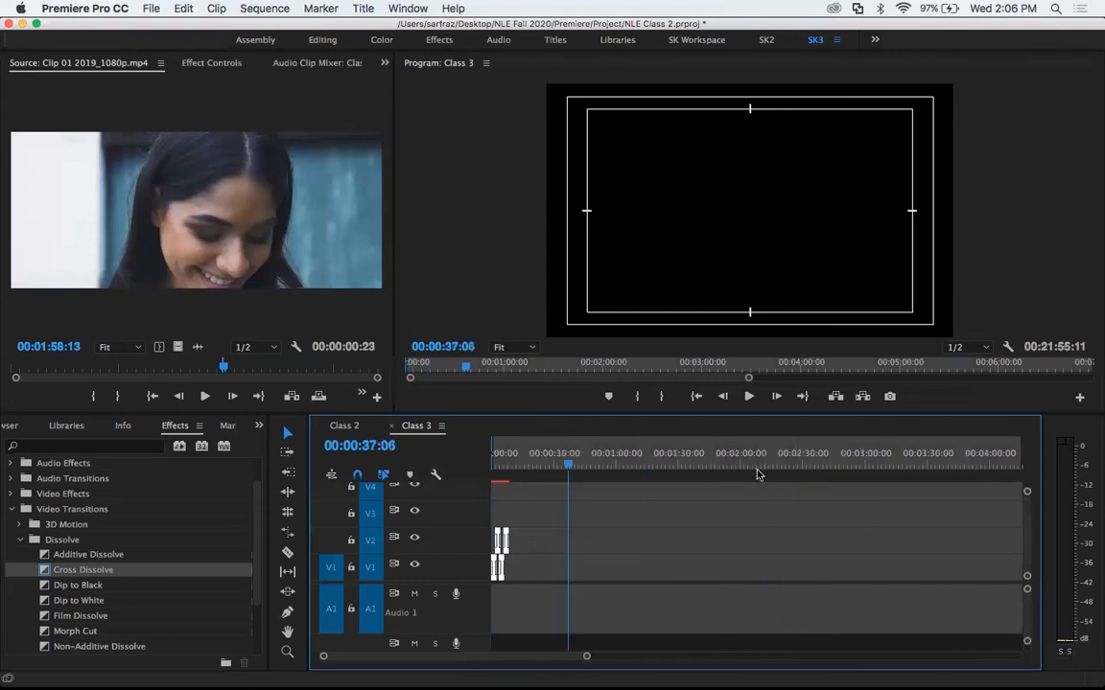
drag(655, 467, 617, 464)
key(o)
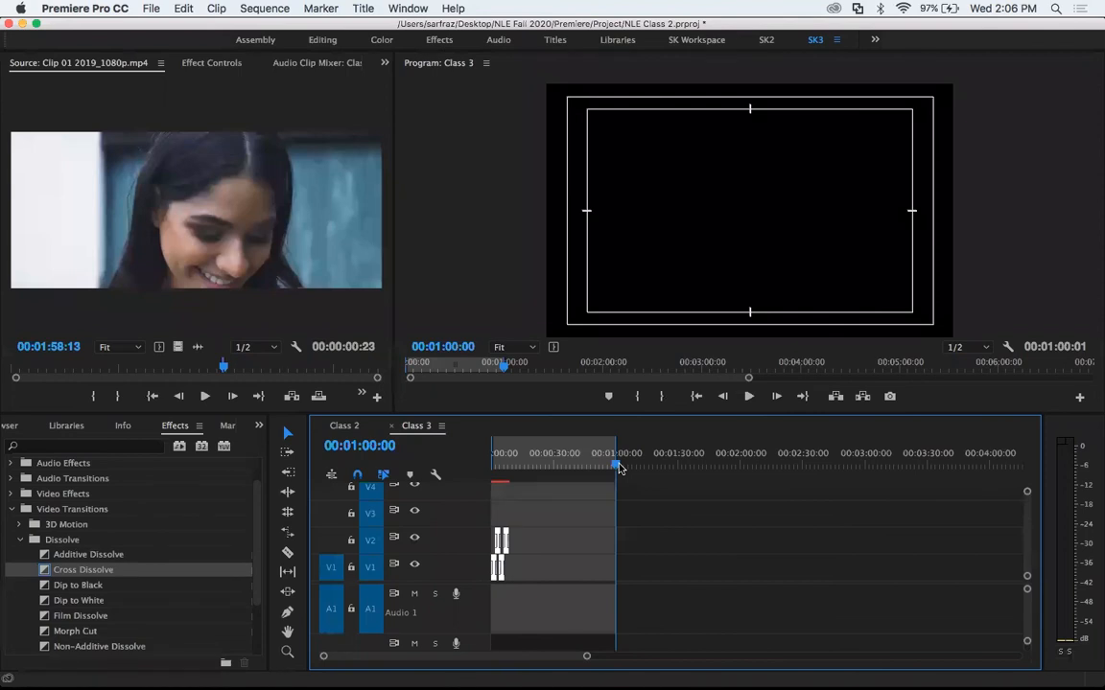
Jump the playhead to the end of the pasted clips at 00:00:09:00 and select the empty gap on V3.
key(equal)
key(equal)
key(equal)
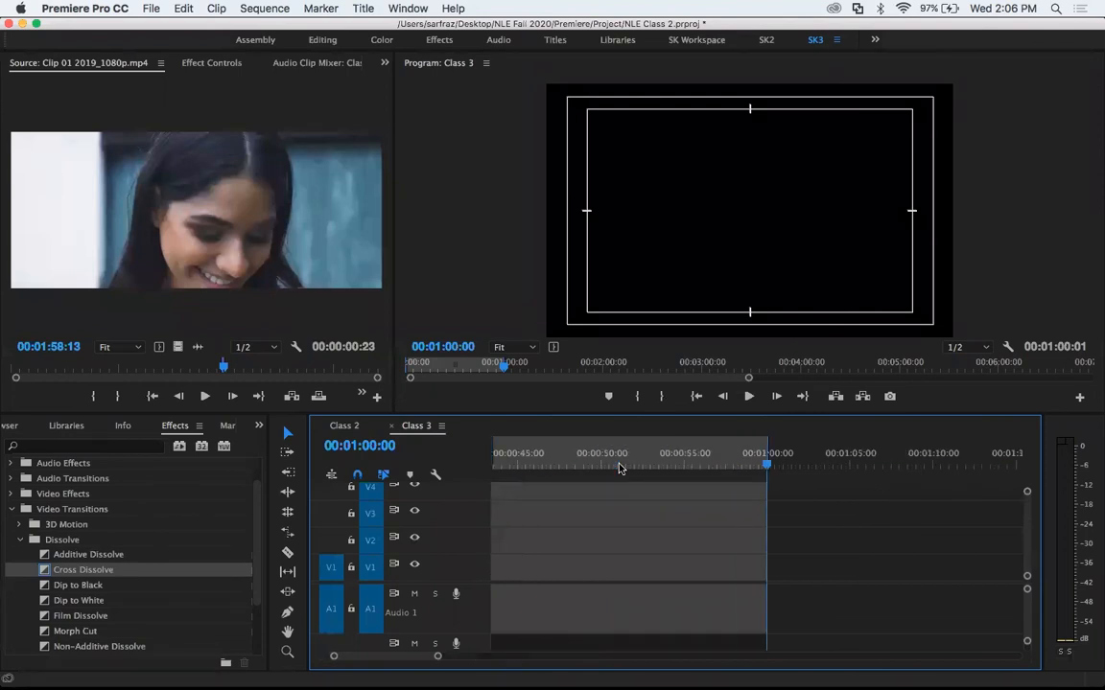
key(Home)
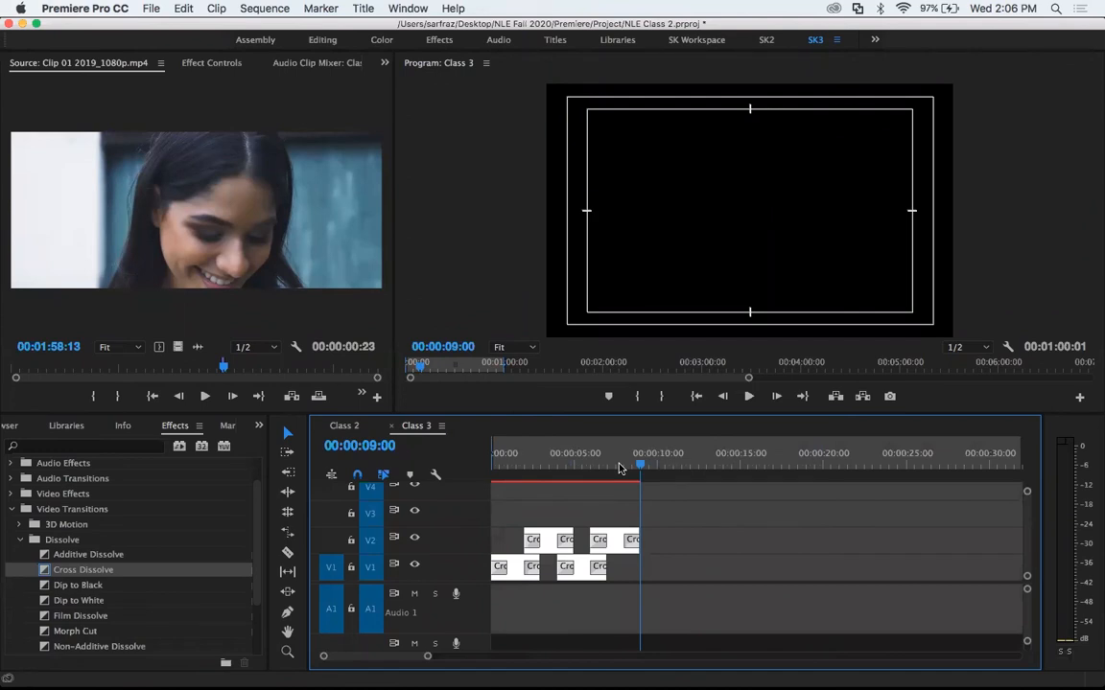
click(704, 522)
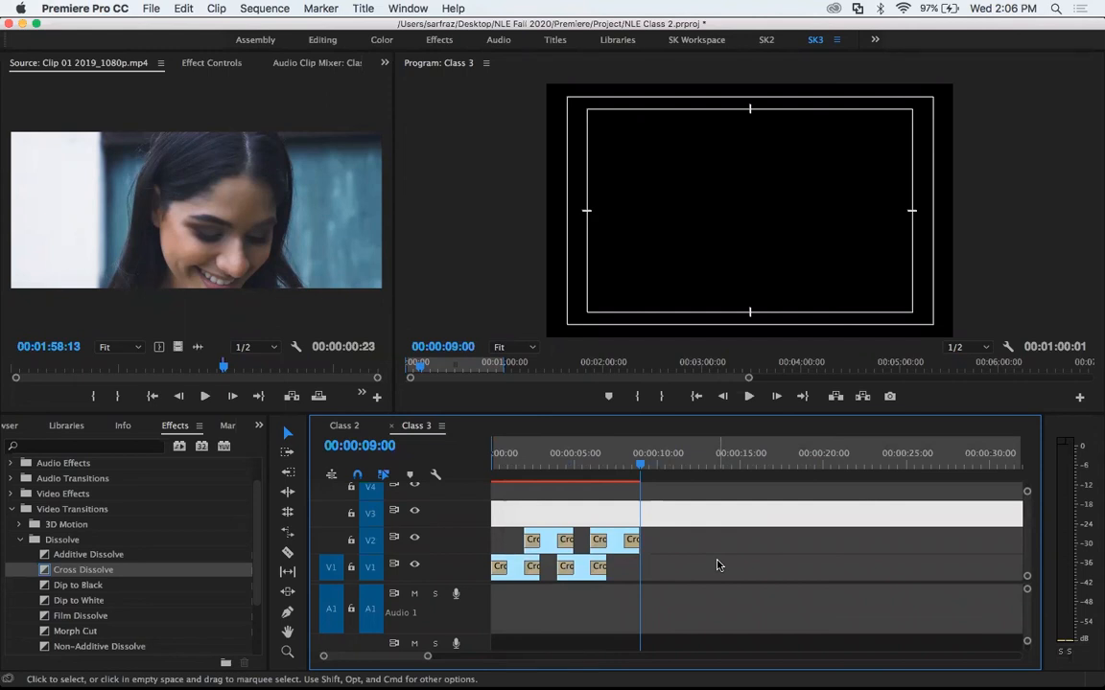
key(minus)
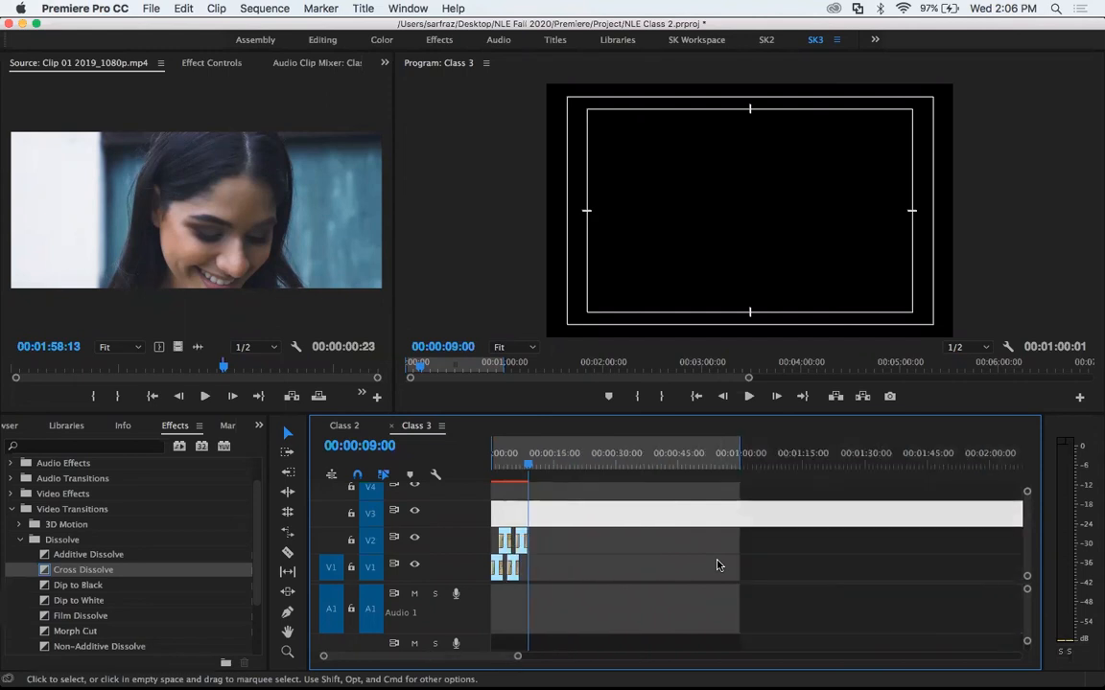